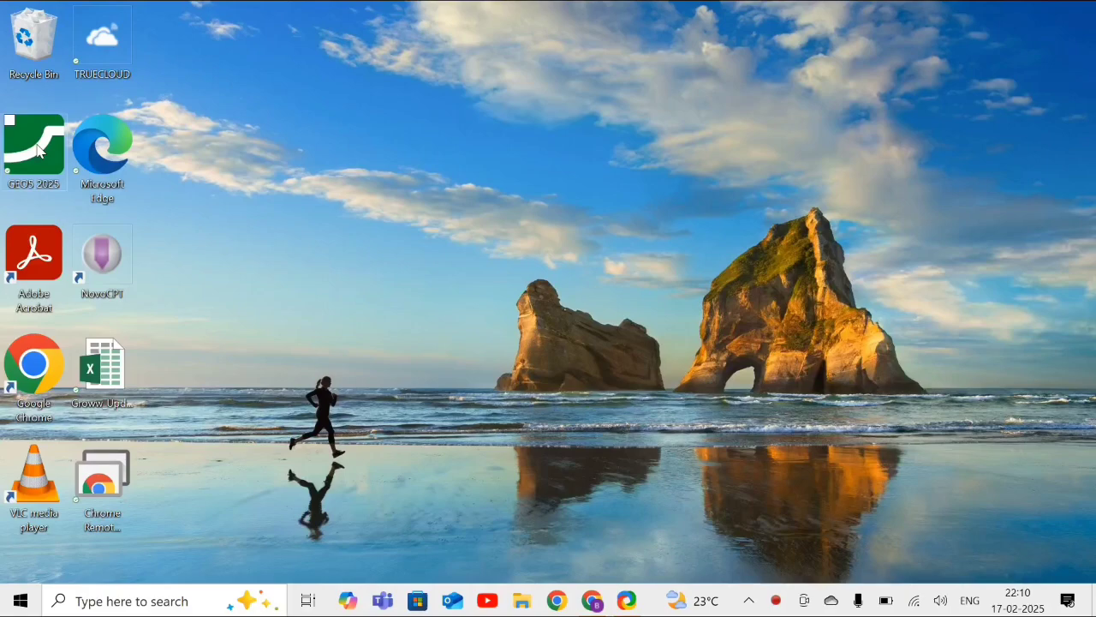
# - Launch the Cantilever Wall program from the GEO5 2025 folder on the desktop
pyautogui.doubleClick(38, 151)
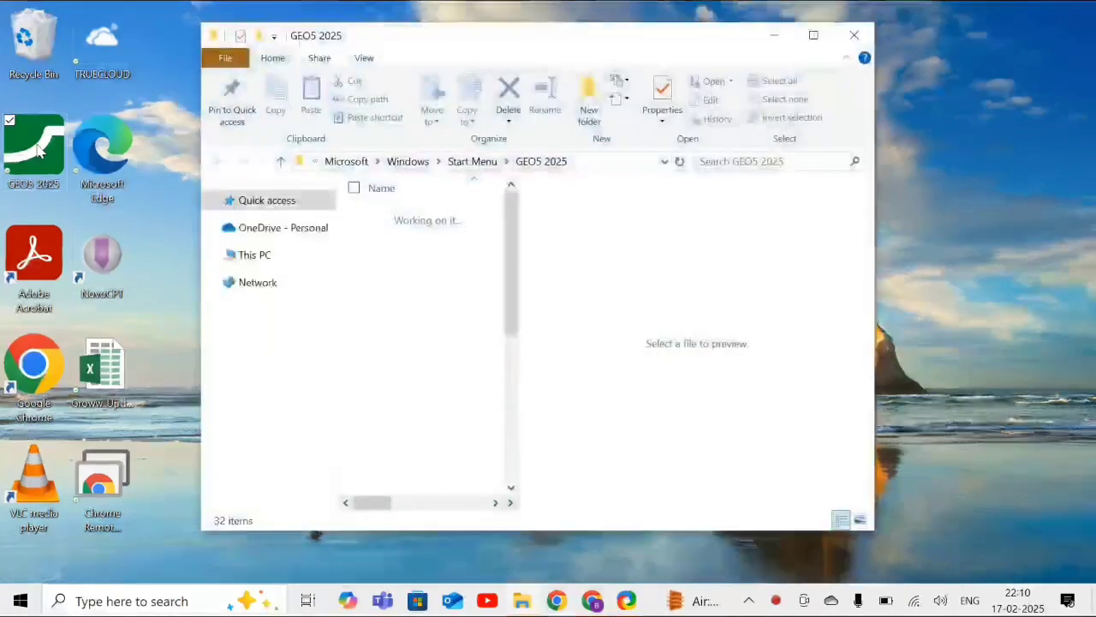
pyautogui.click(814, 35)
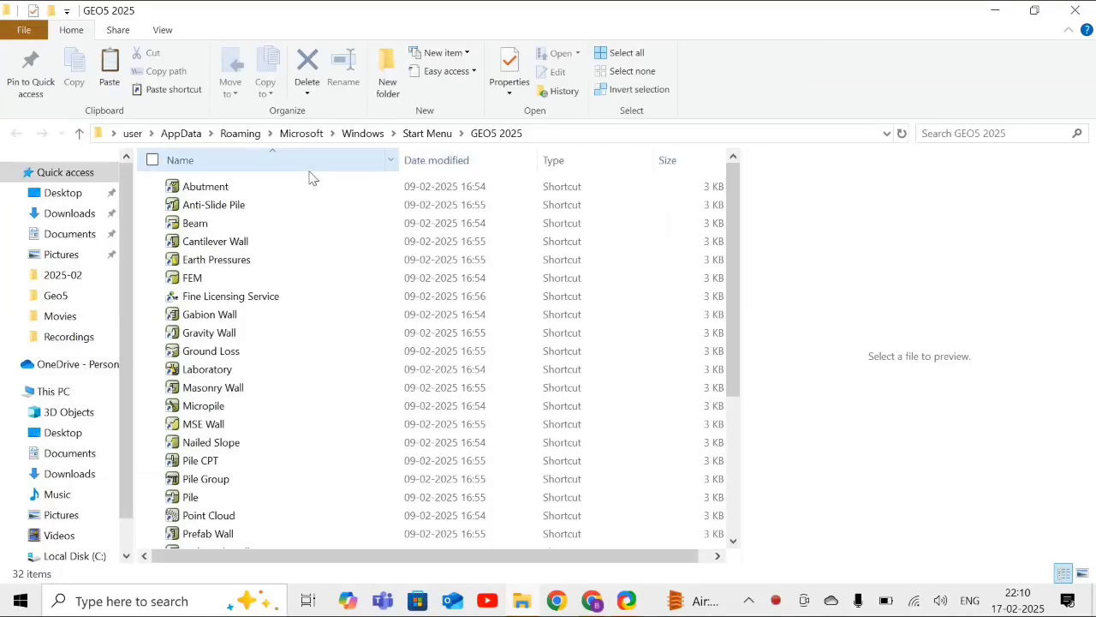
pyautogui.click(232, 248)
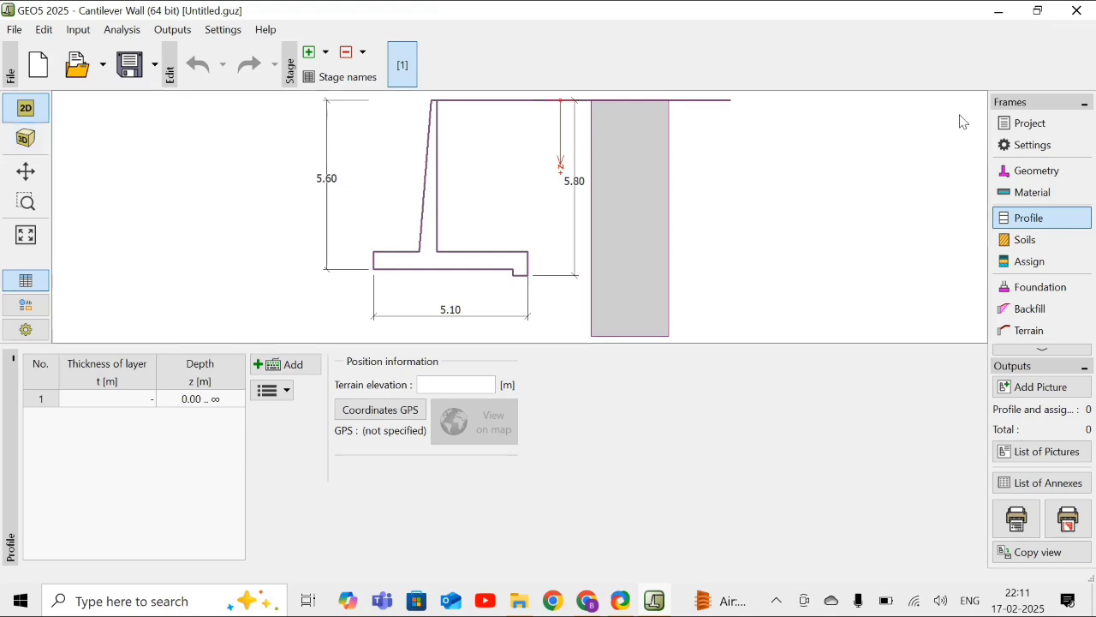
# - Enter "Demo - 01" as the project name in the project data
pyautogui.click(1021, 126)
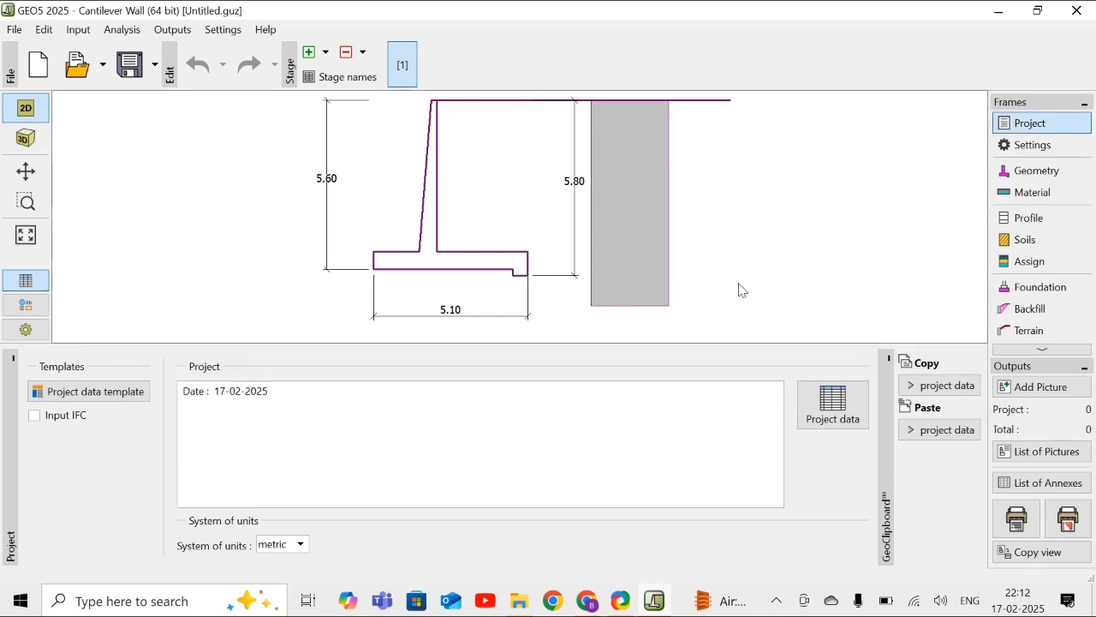
pyautogui.click(834, 409)
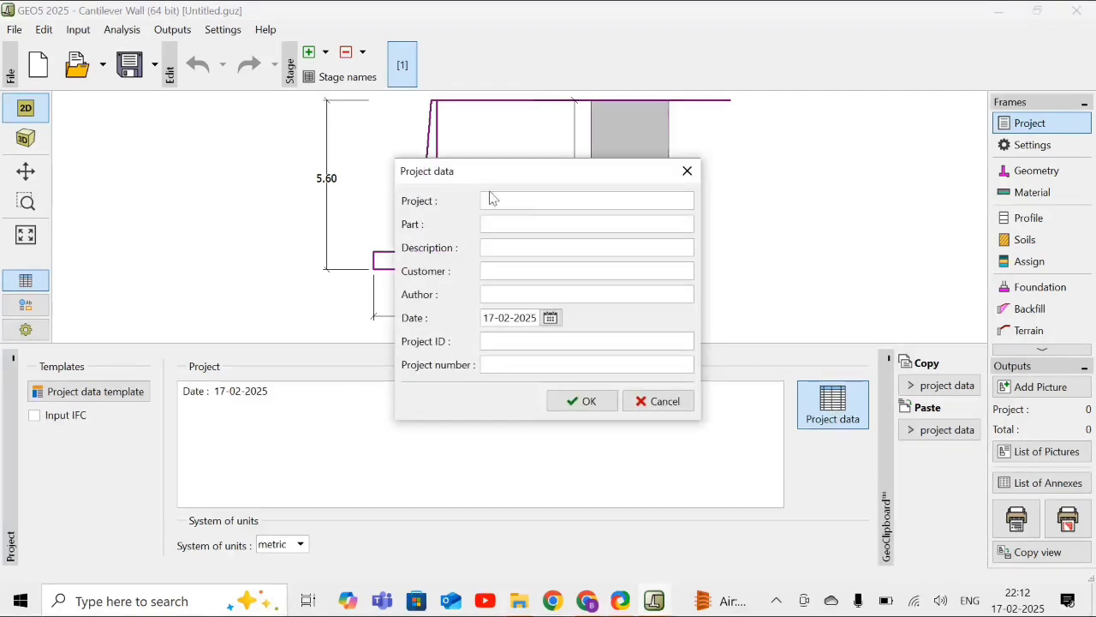
pyautogui.click(501, 200)
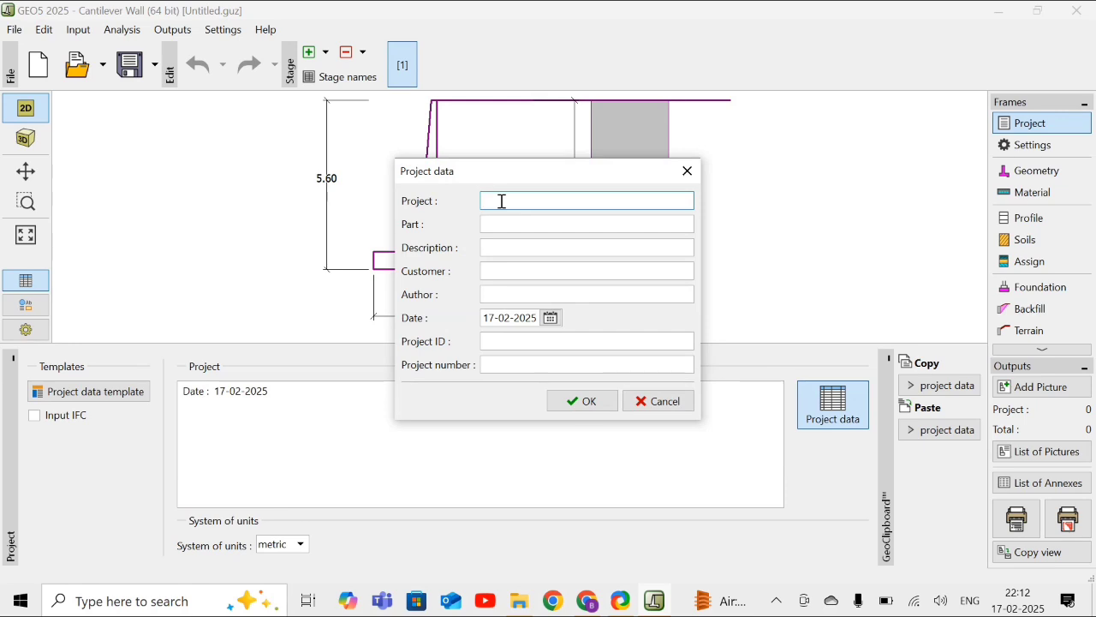
pyautogui.write('Demo - 01')
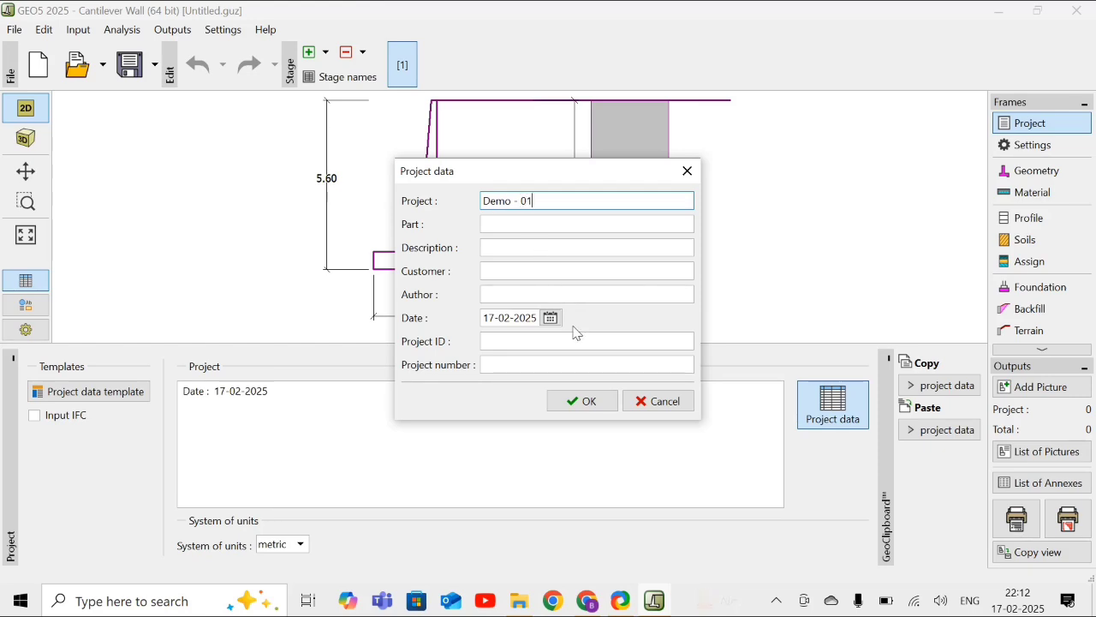
pyautogui.click(579, 402)
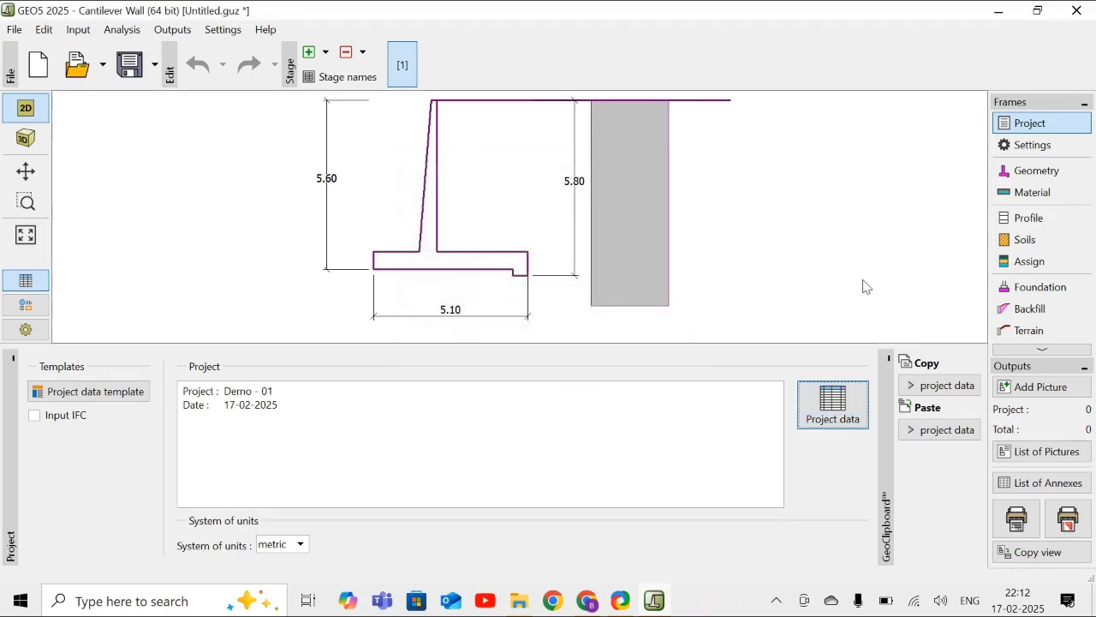
# - Select "Standard - safety factors" from the settings list as the analysis settings
pyautogui.click(1025, 143)
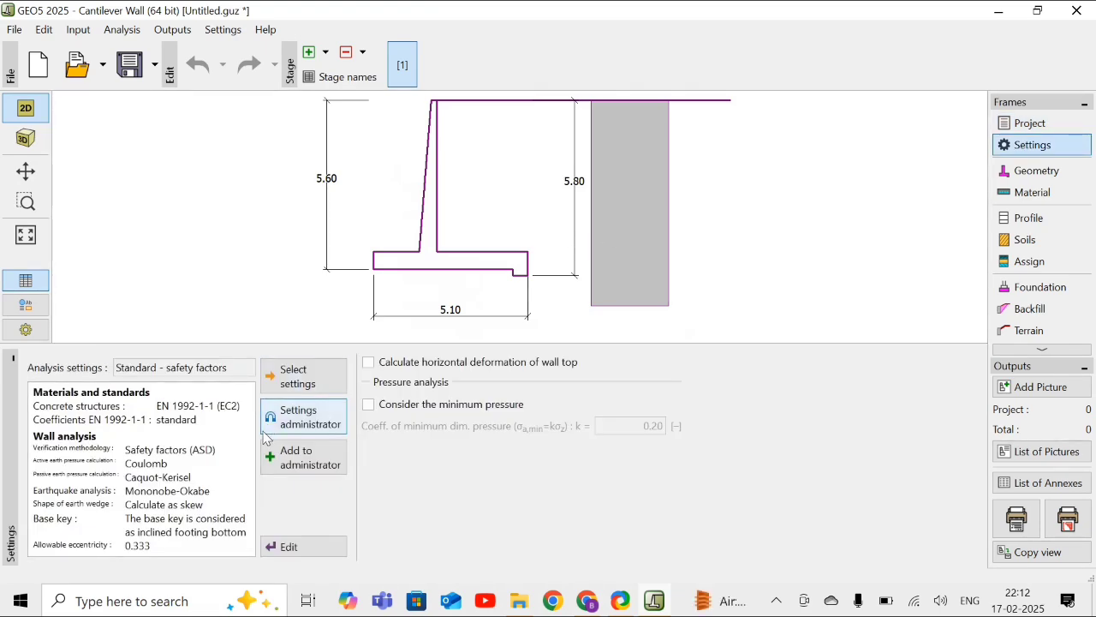
pyautogui.click(300, 385)
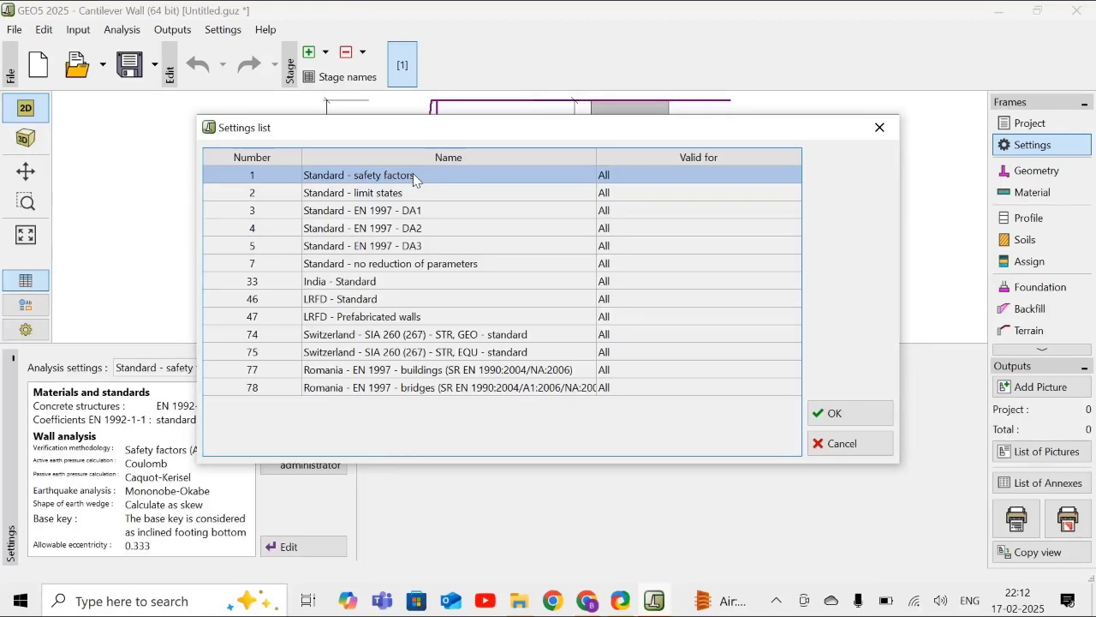
pyautogui.click(876, 417)
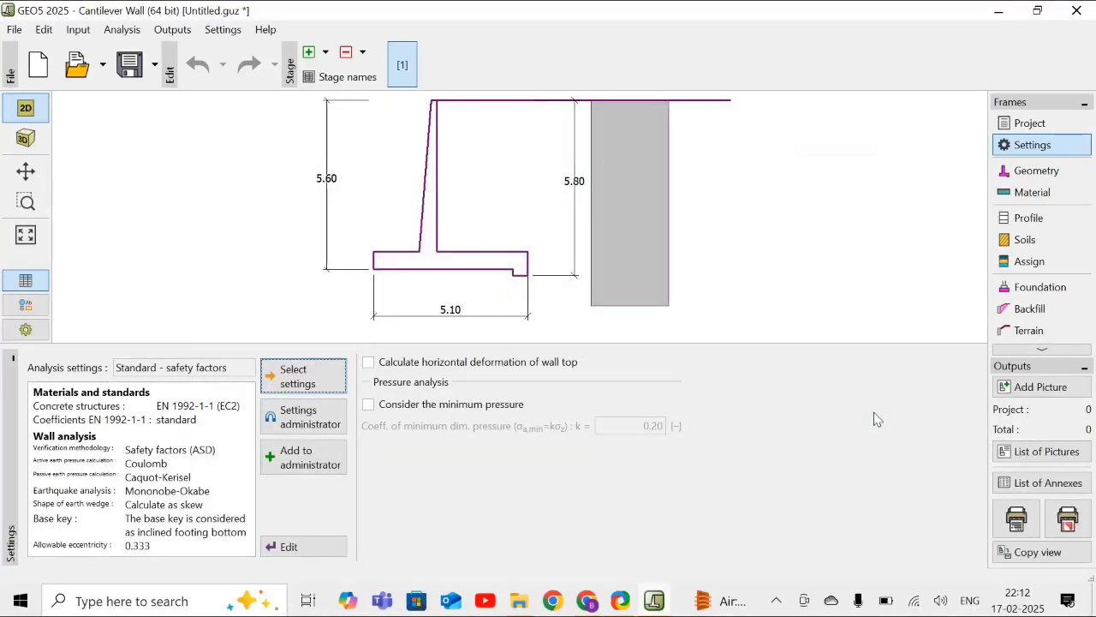
# - Choose the inclined-stem wall shape without a base key, and set stem width k to 0.40 m and height h to 4.00 m
pyautogui.click(1023, 179)
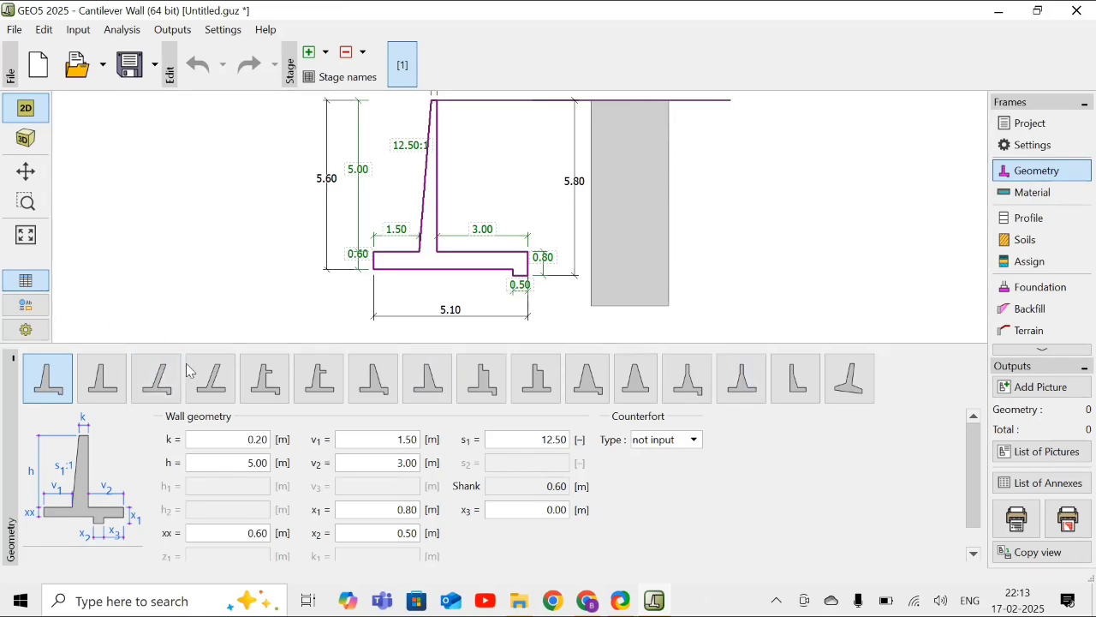
pyautogui.click(211, 383)
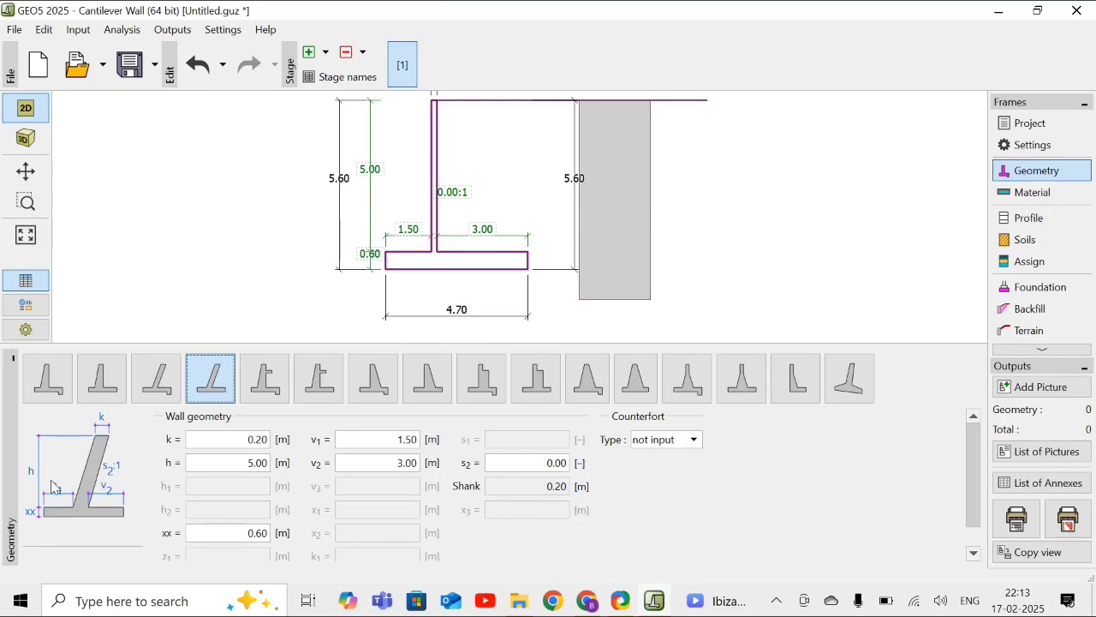
pyautogui.click(262, 442)
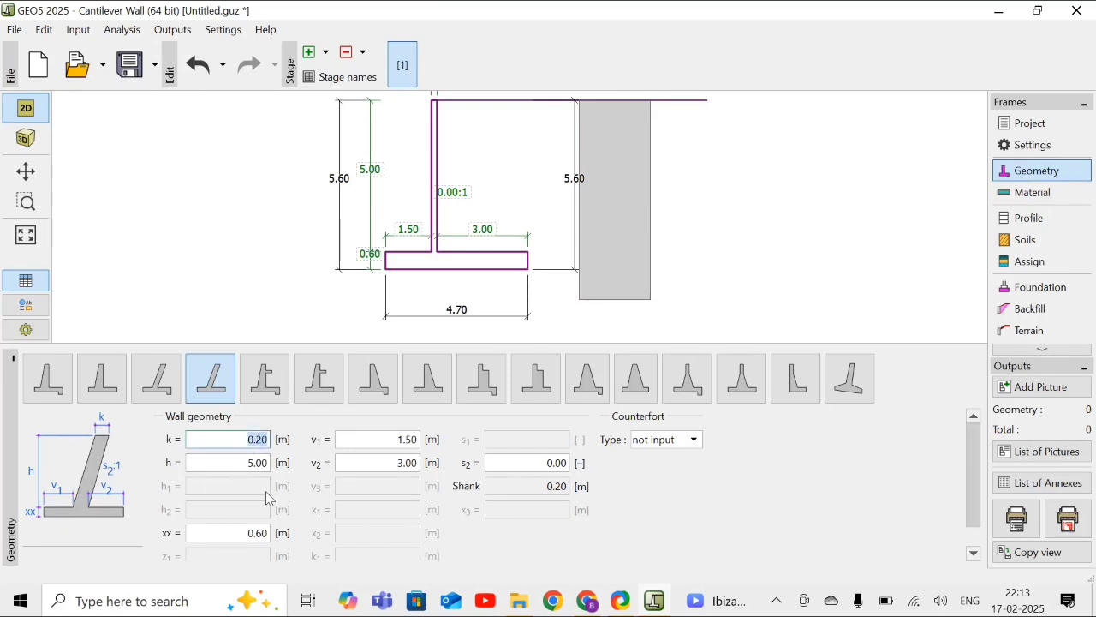
pyautogui.press('BackSpace')
pyautogui.press('BackSpace')
pyautogui.write('4')
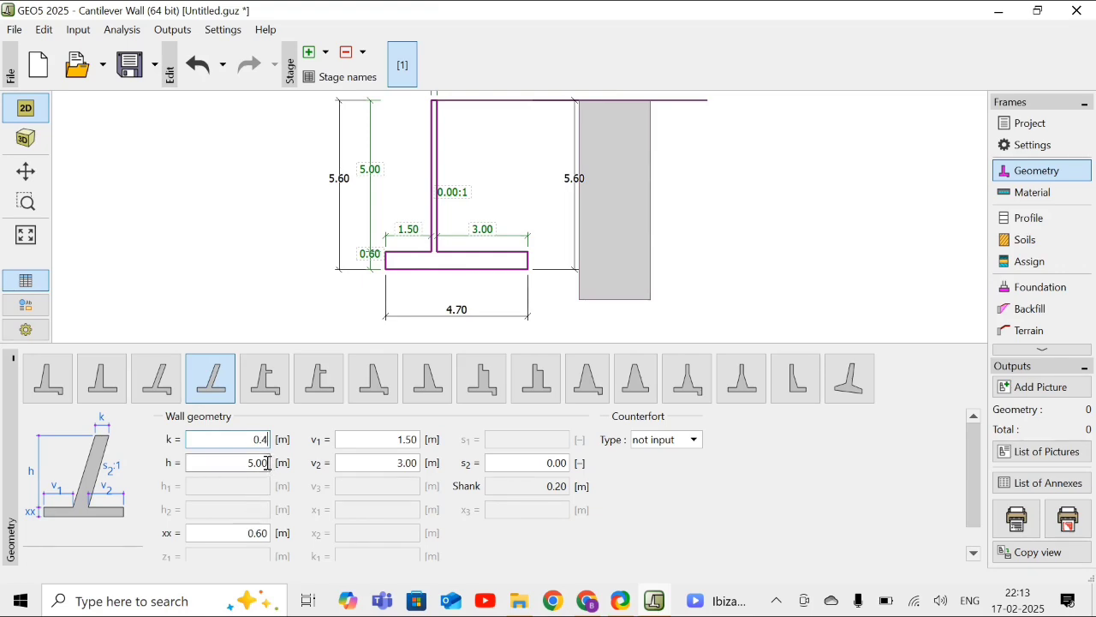
pyautogui.click(268, 463)
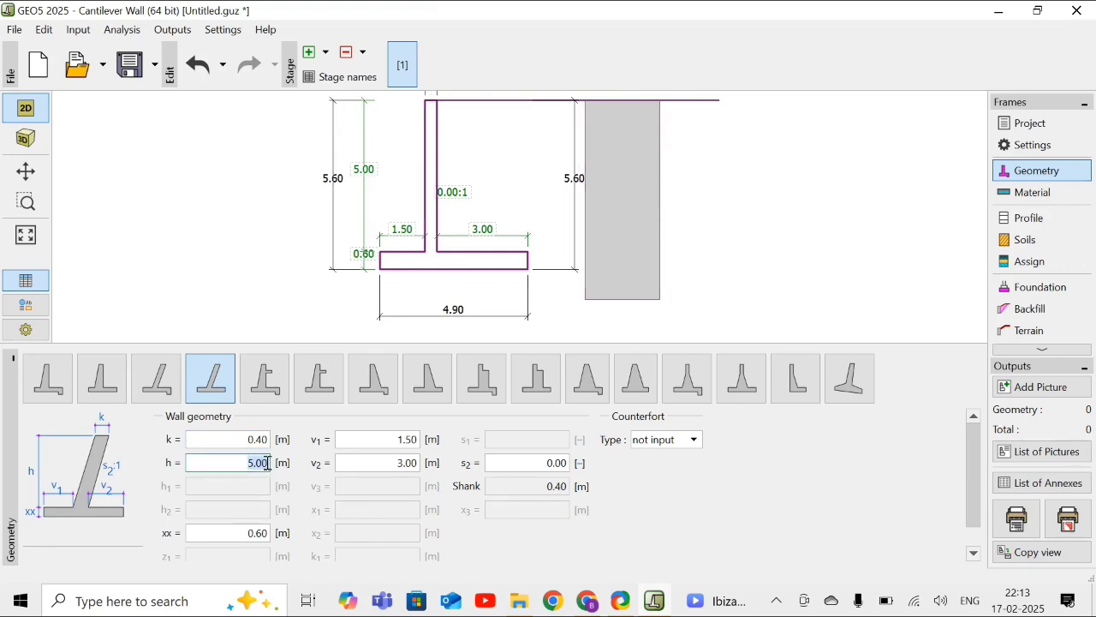
pyautogui.write('4')
# - Set the wall's base thickness xx to 0.40 m, base projection v1 to 0.40 m and v2 to 1.70 m
pyautogui.click(253, 533)
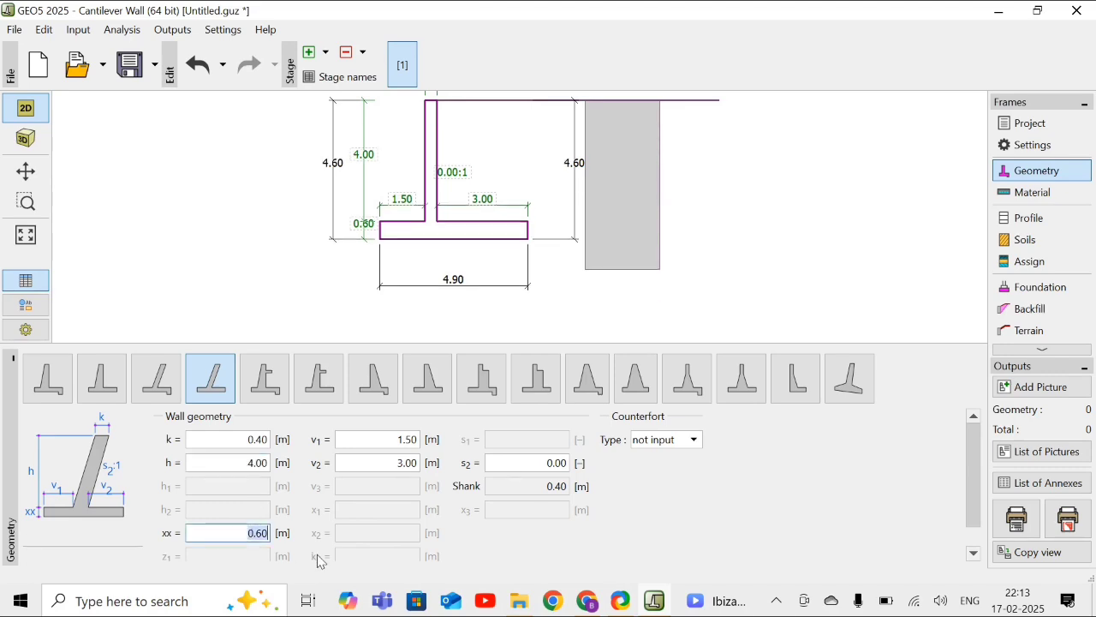
pyautogui.write('0.4')
pyautogui.click(405, 438)
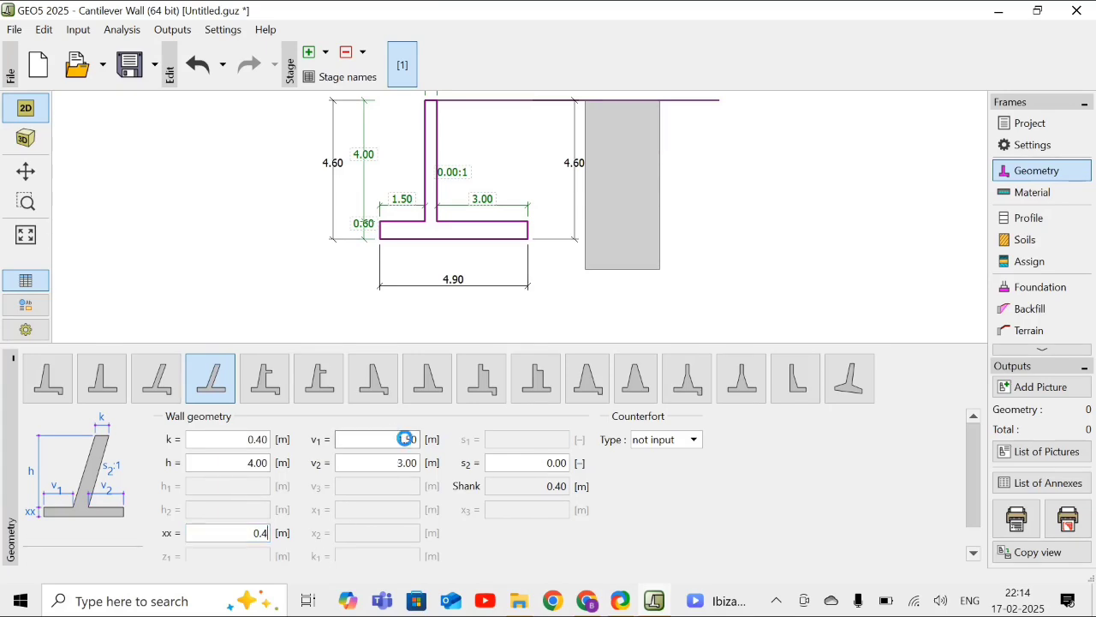
pyautogui.press('BackSpace')
pyautogui.press('BackSpace')
pyautogui.press('BackSpace')
pyautogui.press('BackSpace')
pyautogui.write('0.4')
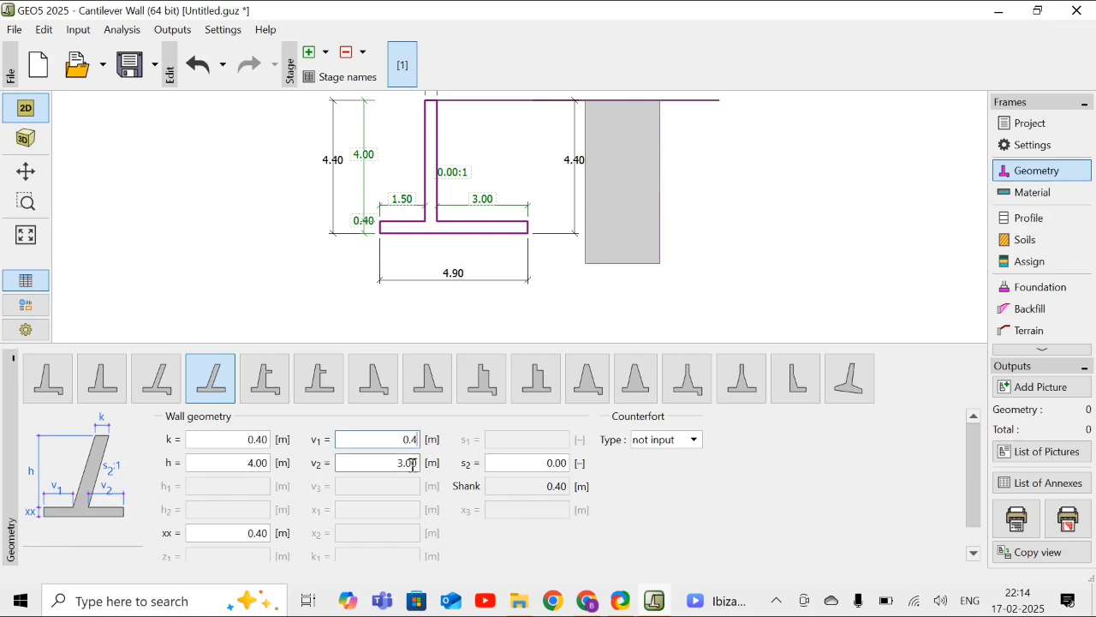
pyautogui.click(414, 464)
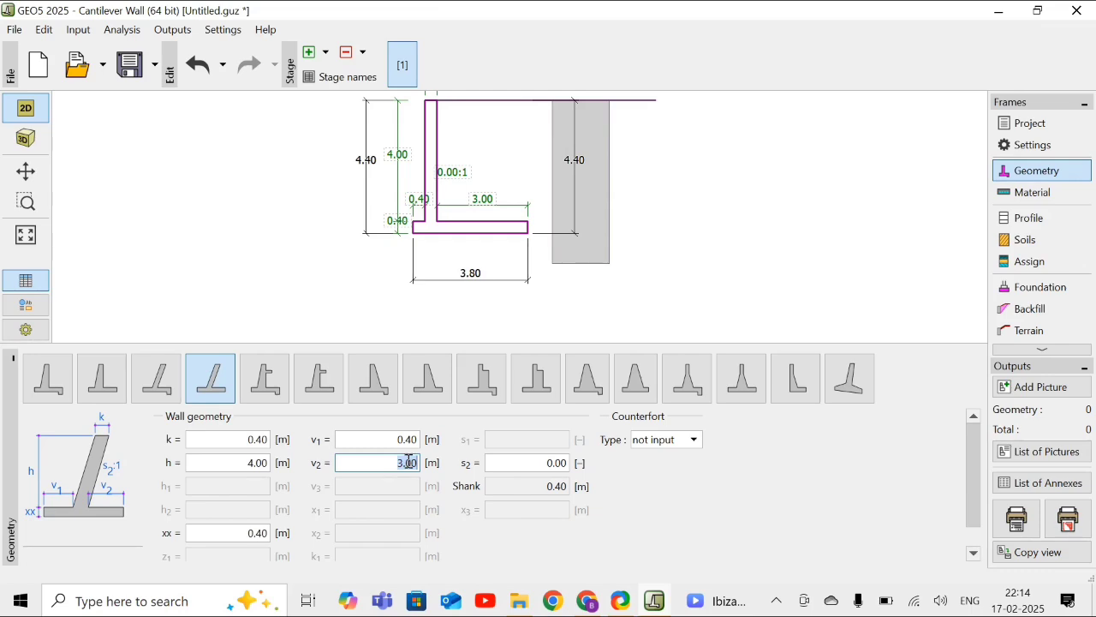
pyautogui.press('BackSpace')
pyautogui.write('1.7')
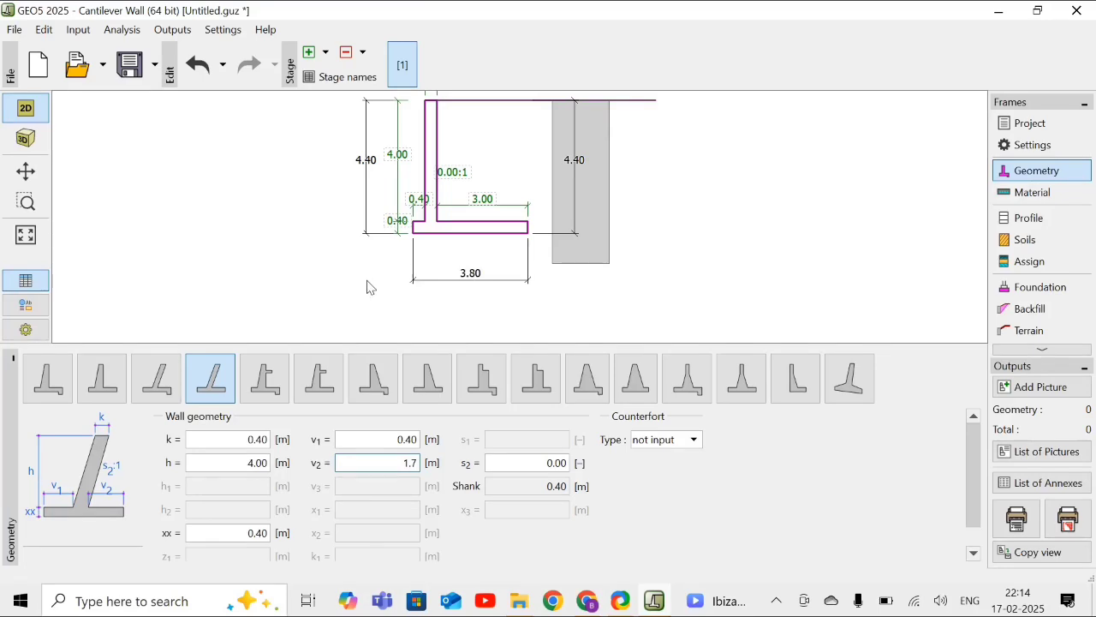
pyautogui.click(310, 259)
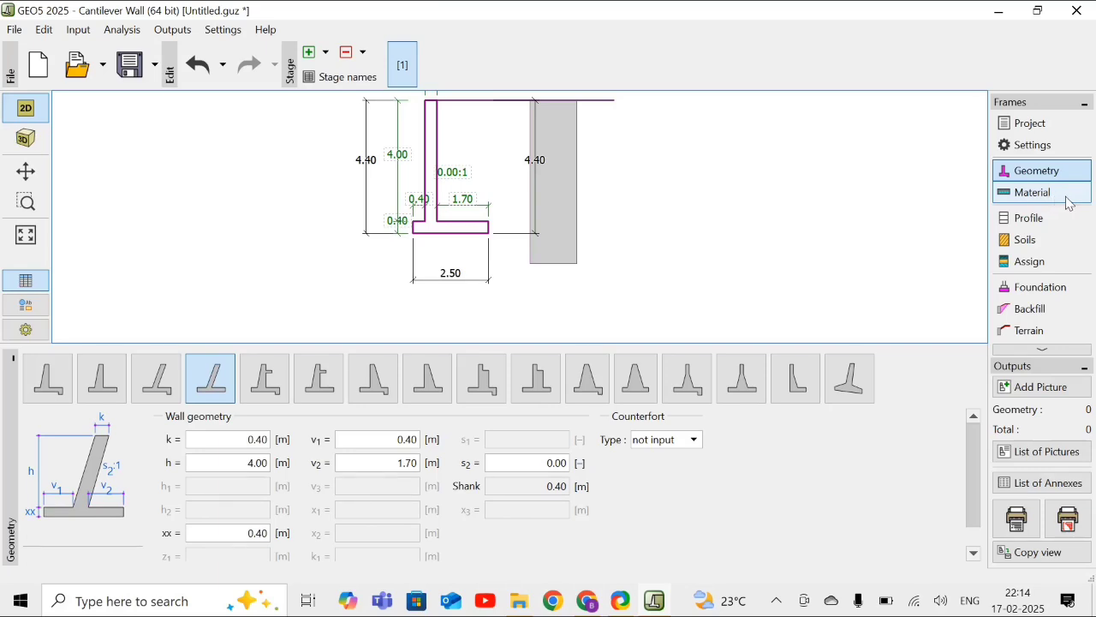
# - Set the unit weight of the wall material to 25 kN/m³
pyautogui.click(1062, 202)
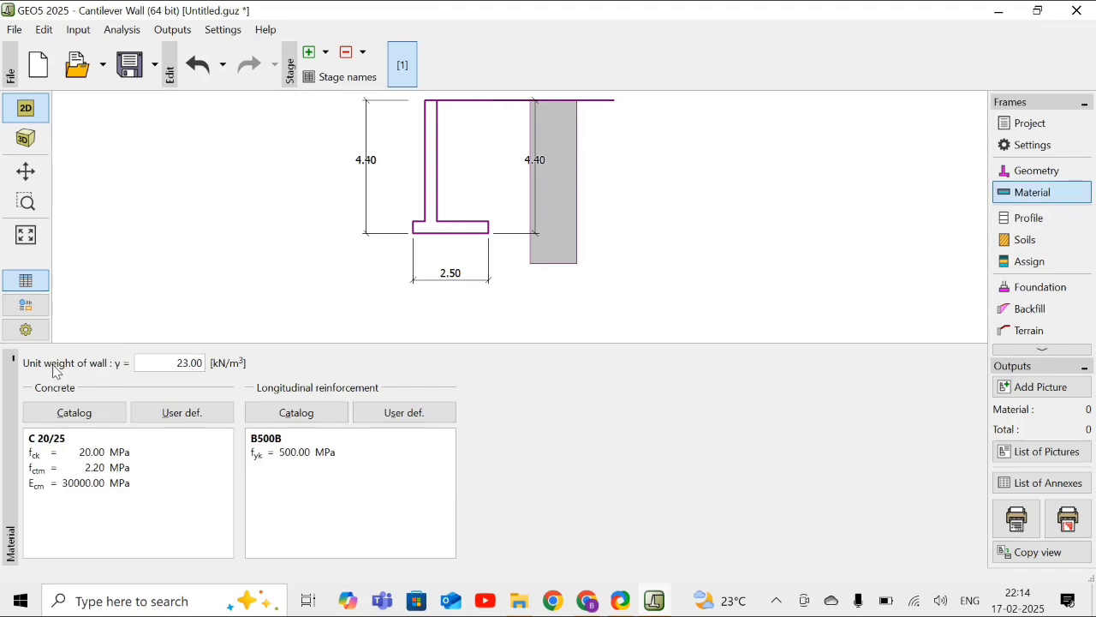
pyautogui.doubleClick(187, 363)
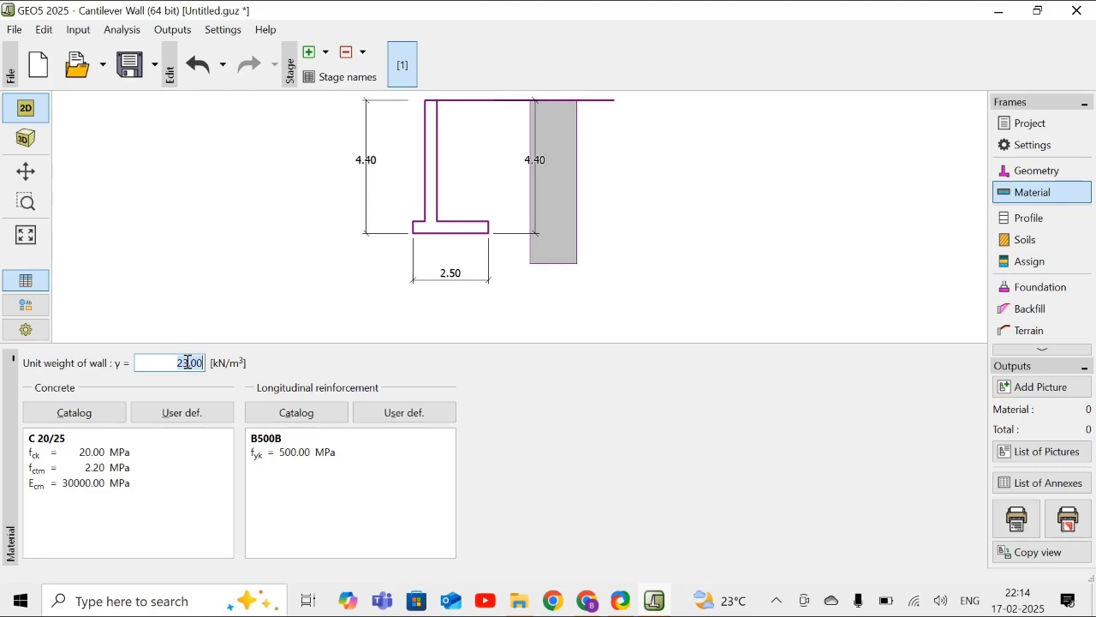
pyautogui.write('25')
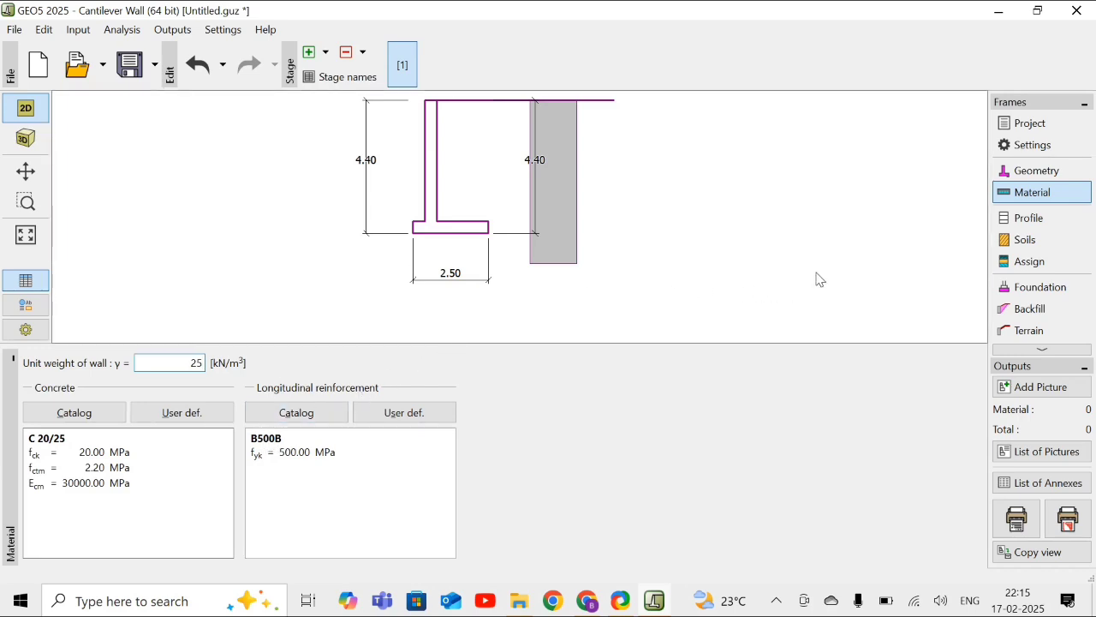
# - Add a soil profile interface at a depth of 4 m
pyautogui.click(1047, 217)
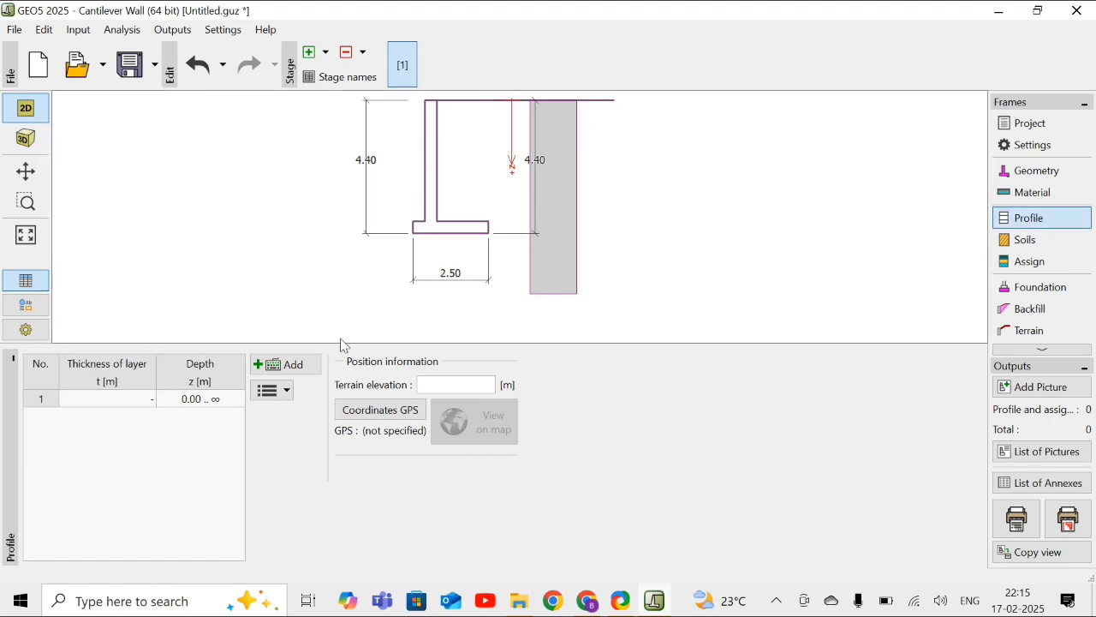
pyautogui.click(287, 365)
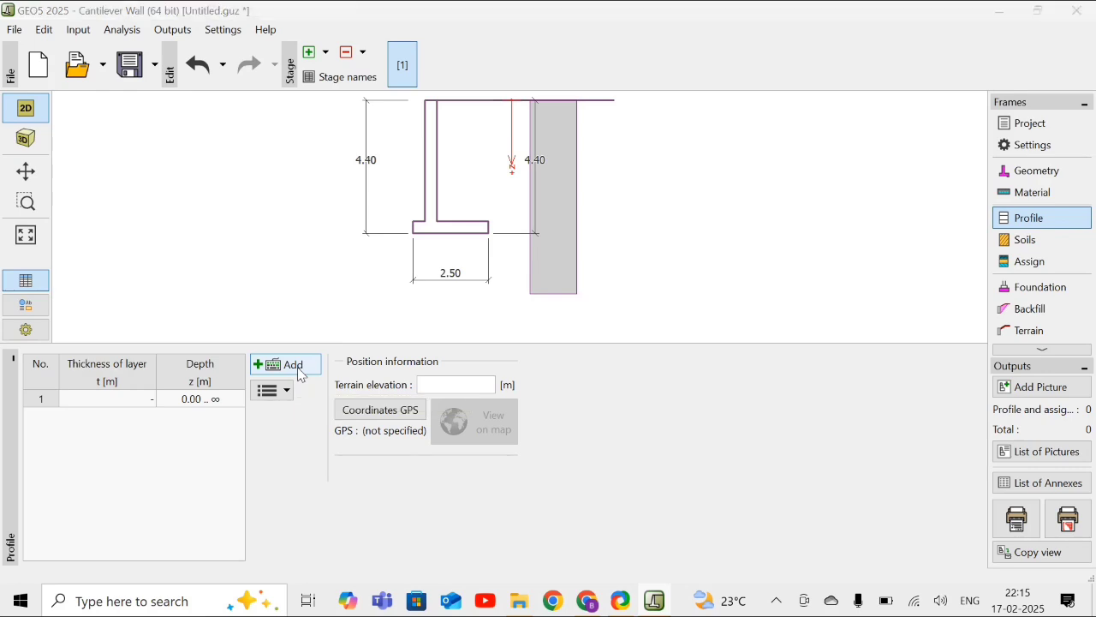
pyautogui.write('4')
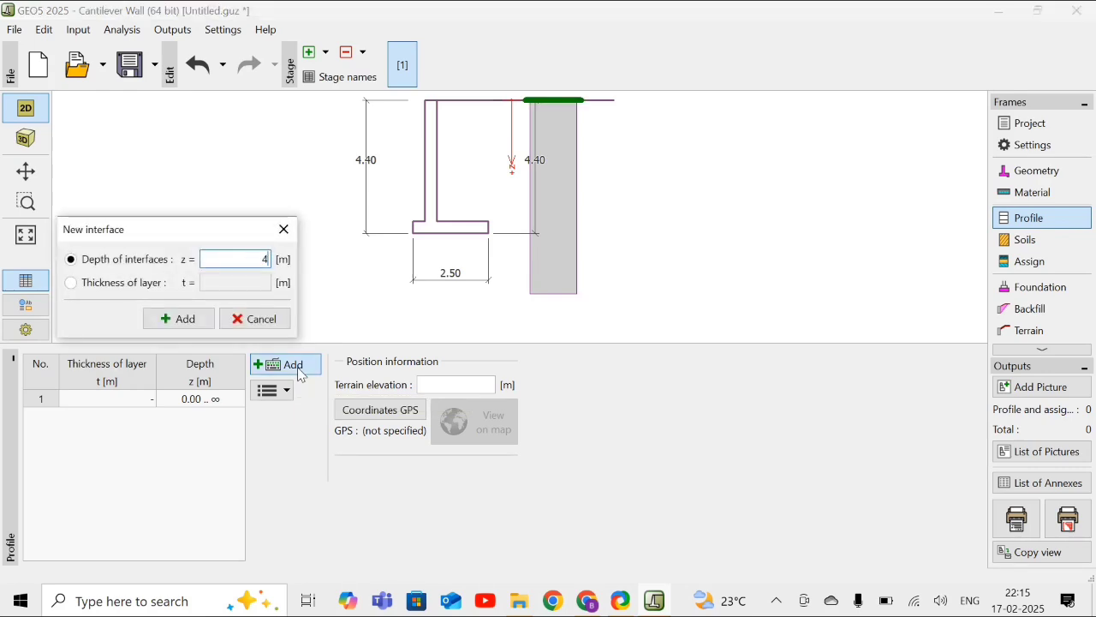
pyautogui.click(179, 321)
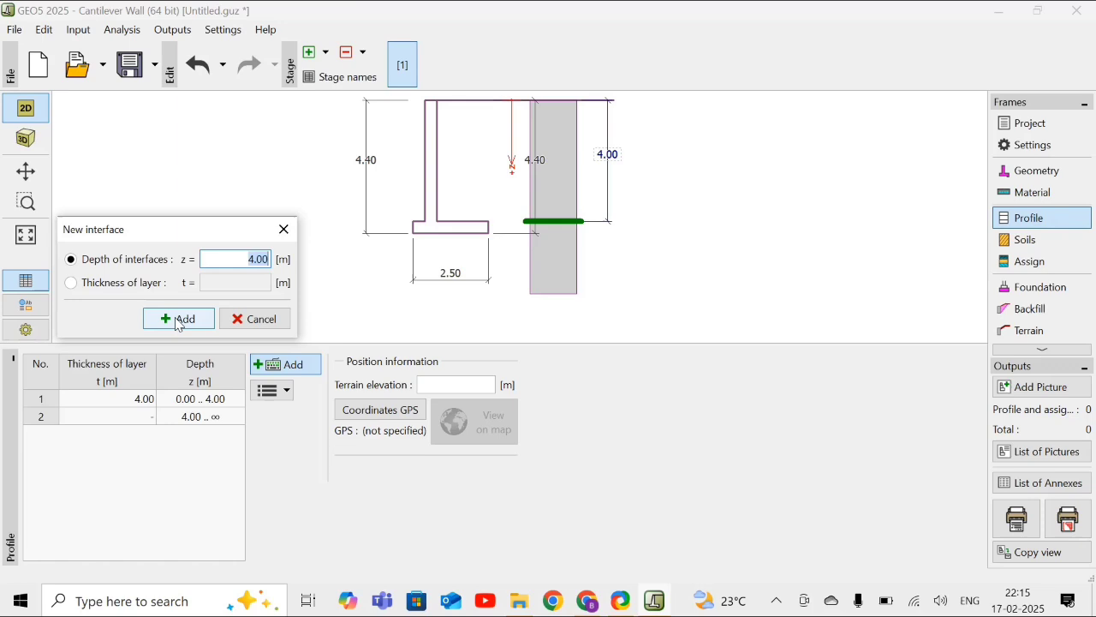
pyautogui.click(259, 324)
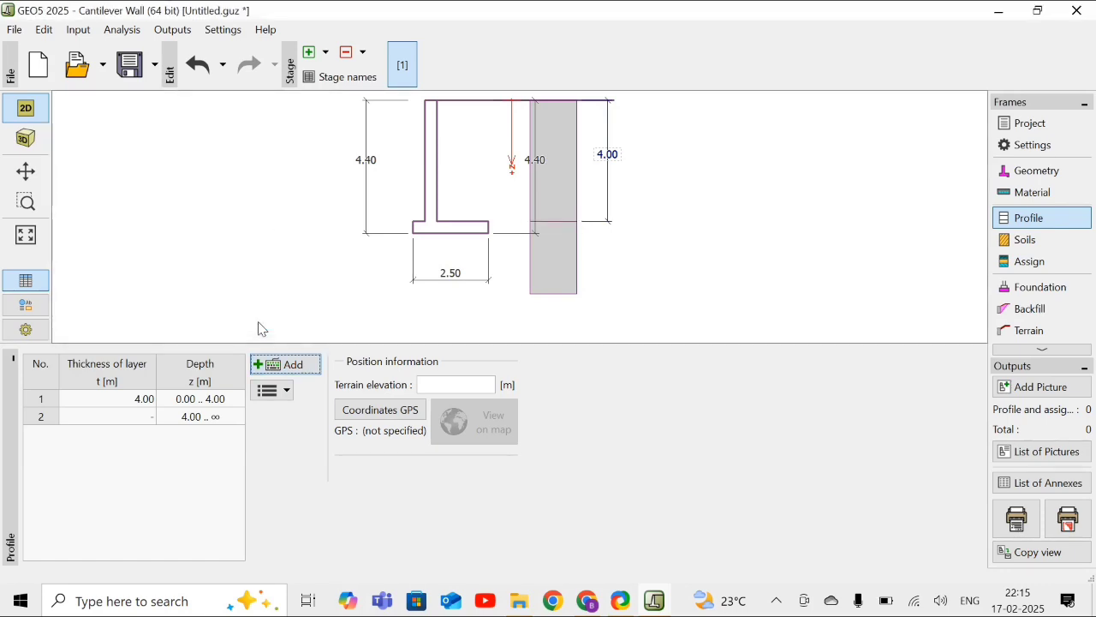
# - Start a new soil named S-F with a unit weight of 17.5 kN/m³
pyautogui.click(1047, 248)
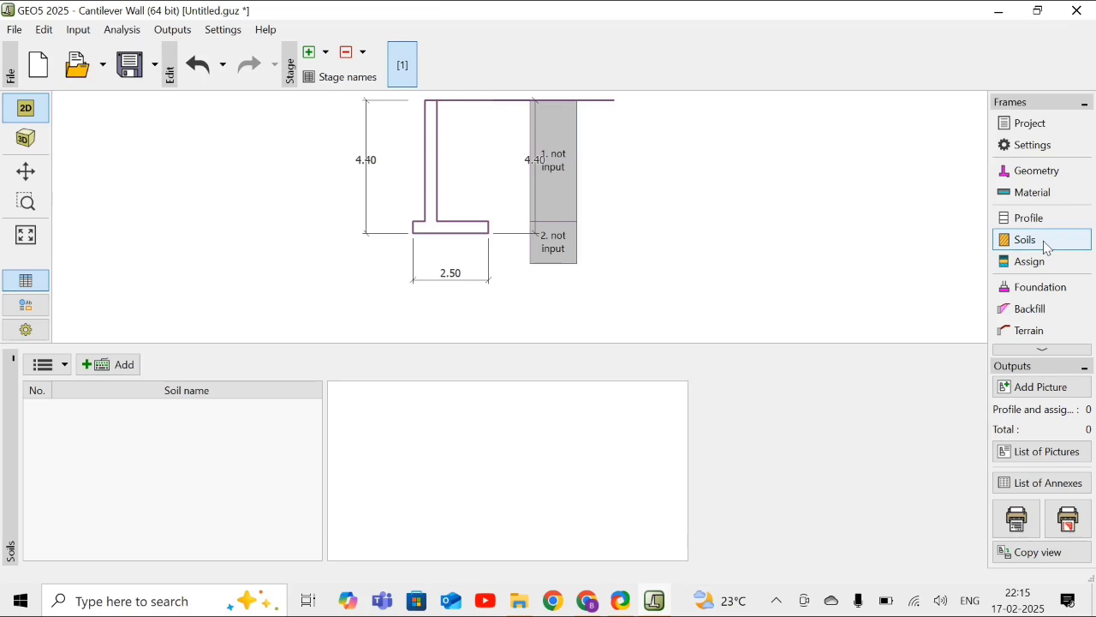
pyautogui.click(100, 370)
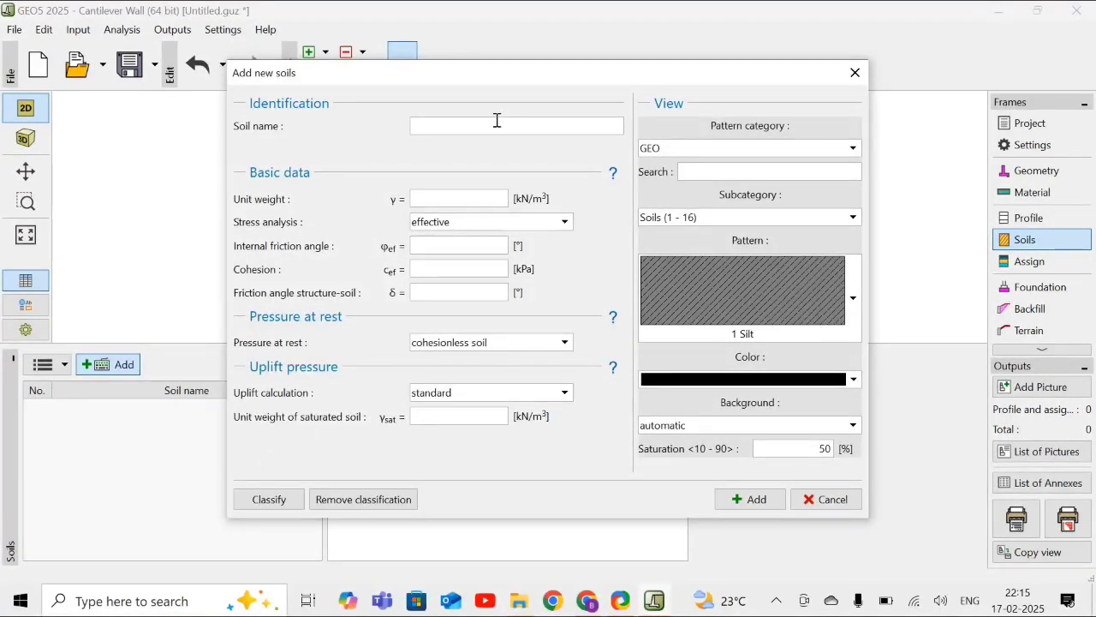
pyautogui.click(497, 123)
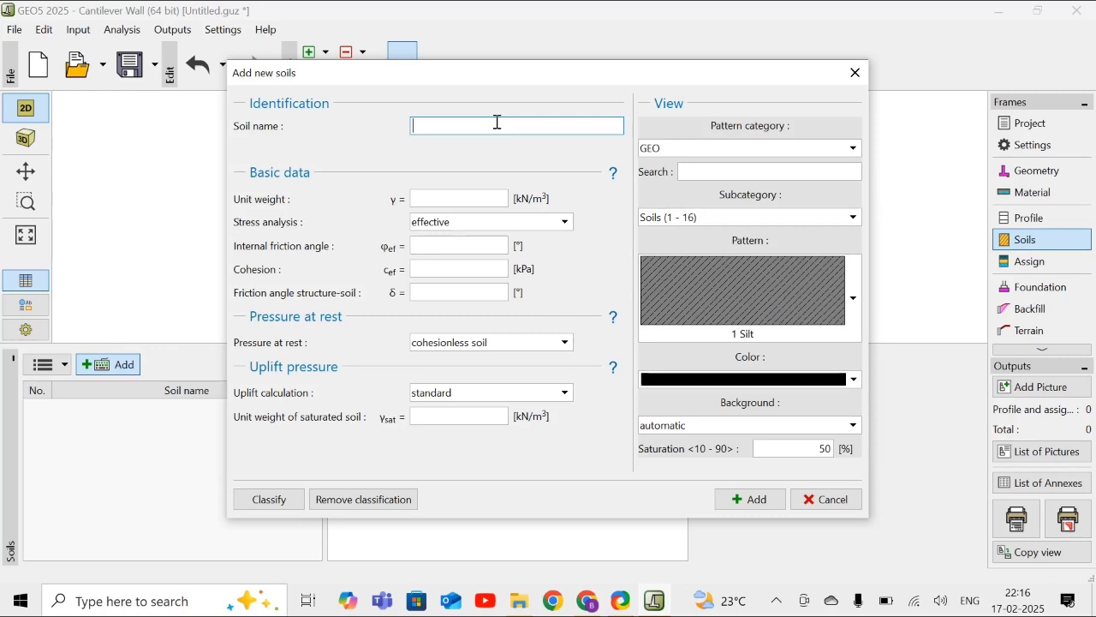
pyautogui.write('S-F')
pyautogui.click(471, 200)
pyautogui.write('17')
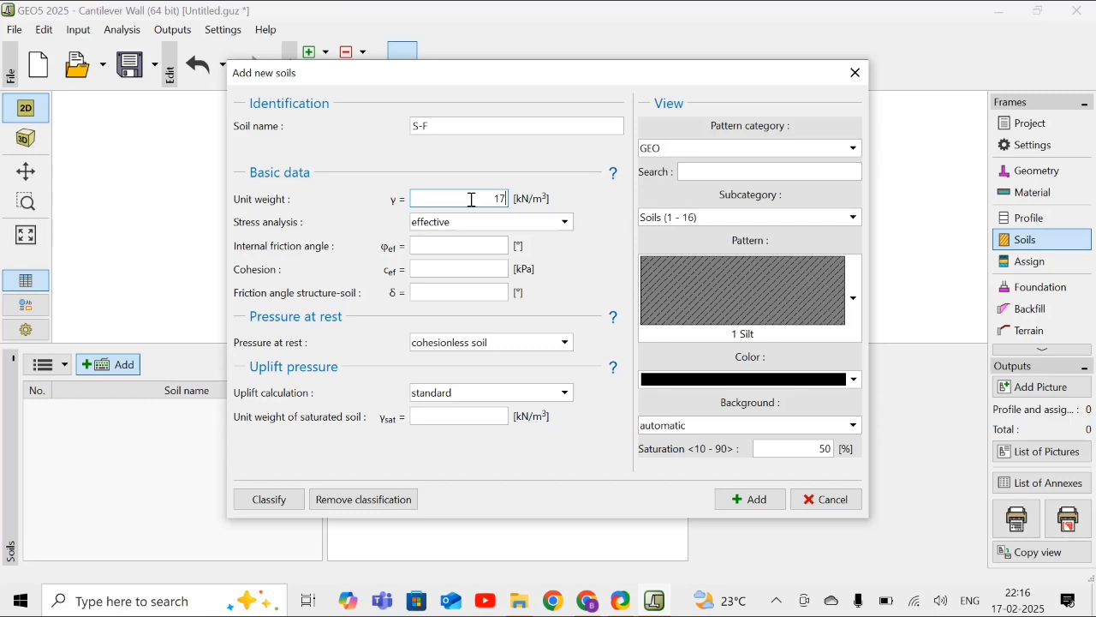
pyautogui.write('.5')
# - Set the S-F soil's internal friction angle to 28°, cohesion to 0 kPa and structure-soil friction angle to 18.5°
pyautogui.click(466, 242)
pyautogui.write('28')
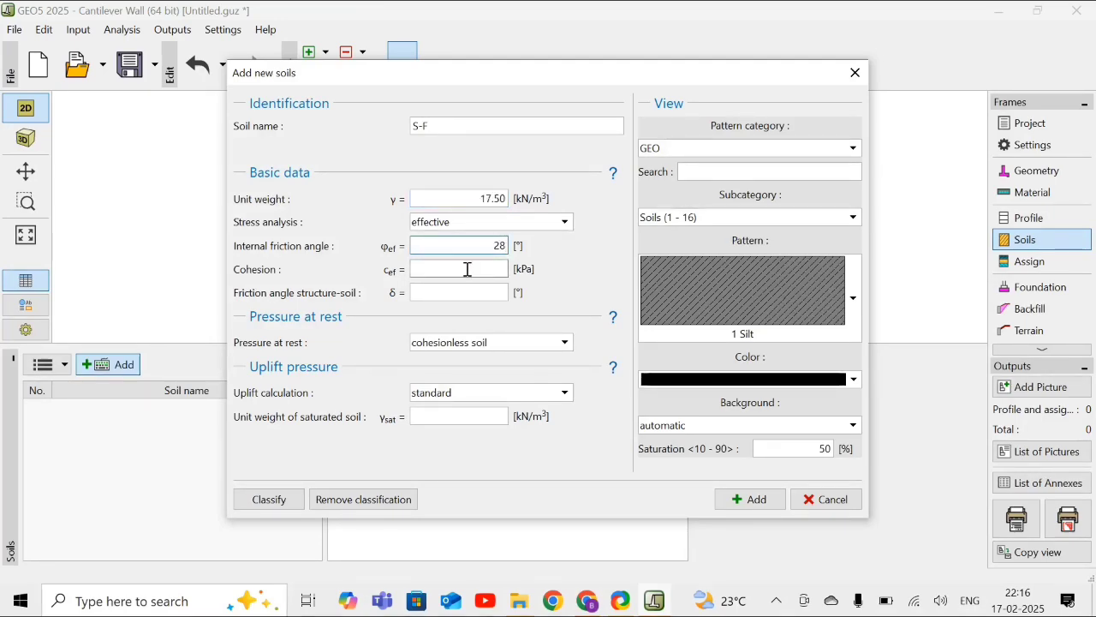
pyautogui.click(465, 269)
pyautogui.write('0')
pyautogui.click(465, 292)
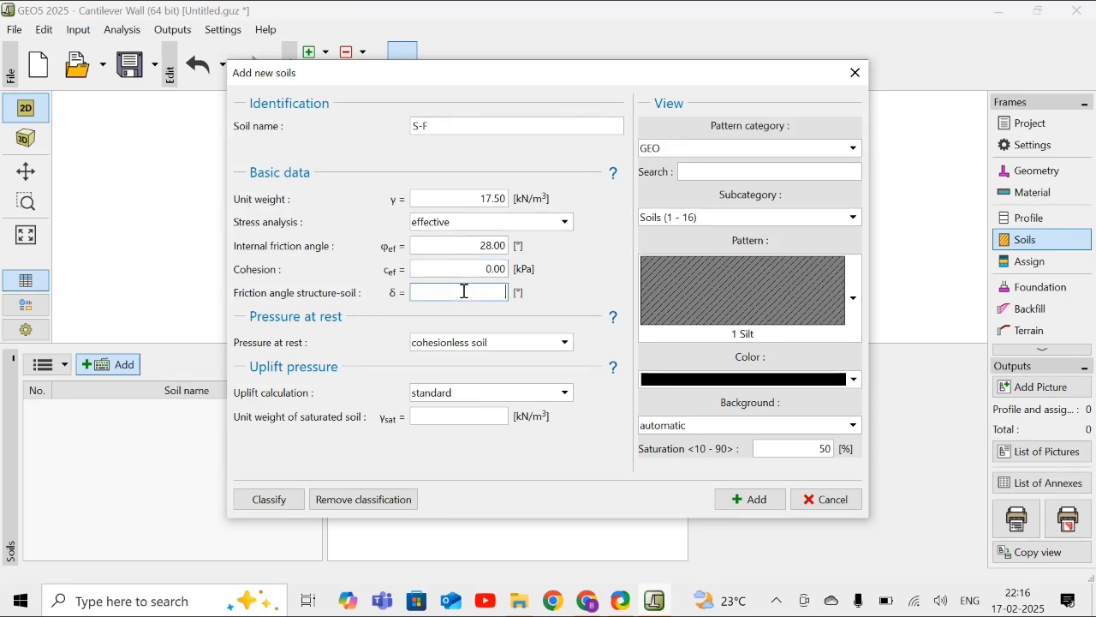
pyautogui.write('18.5')
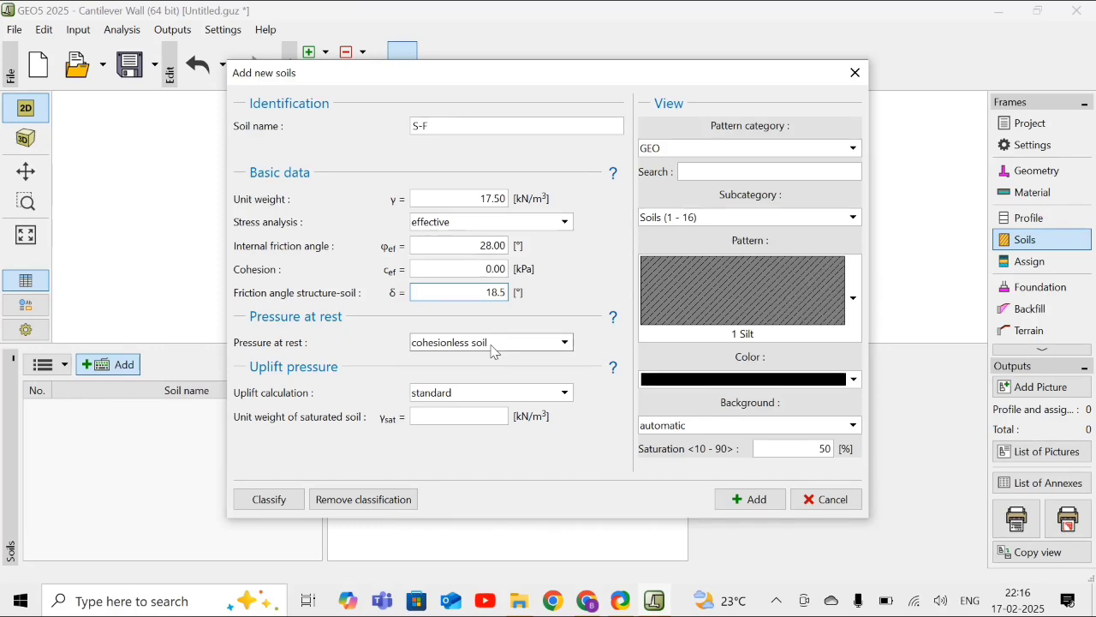
# - Set the saturated unit weight to 18 kN/m³, colour the soil pattern orange-yellow and add soil S-F to the list
pyautogui.click(459, 413)
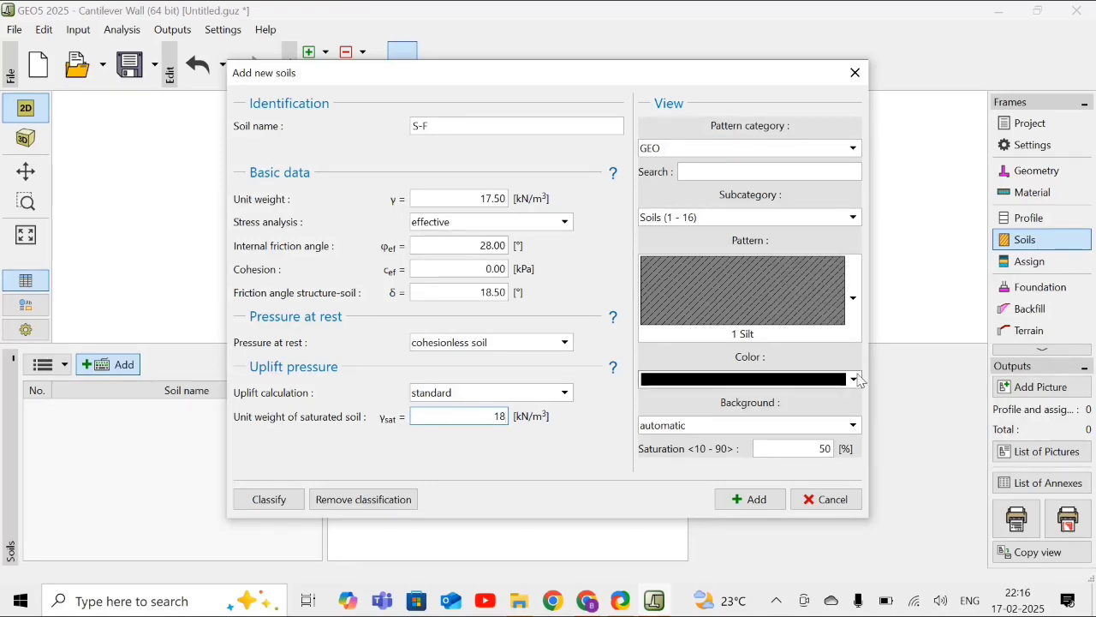
pyautogui.click(856, 380)
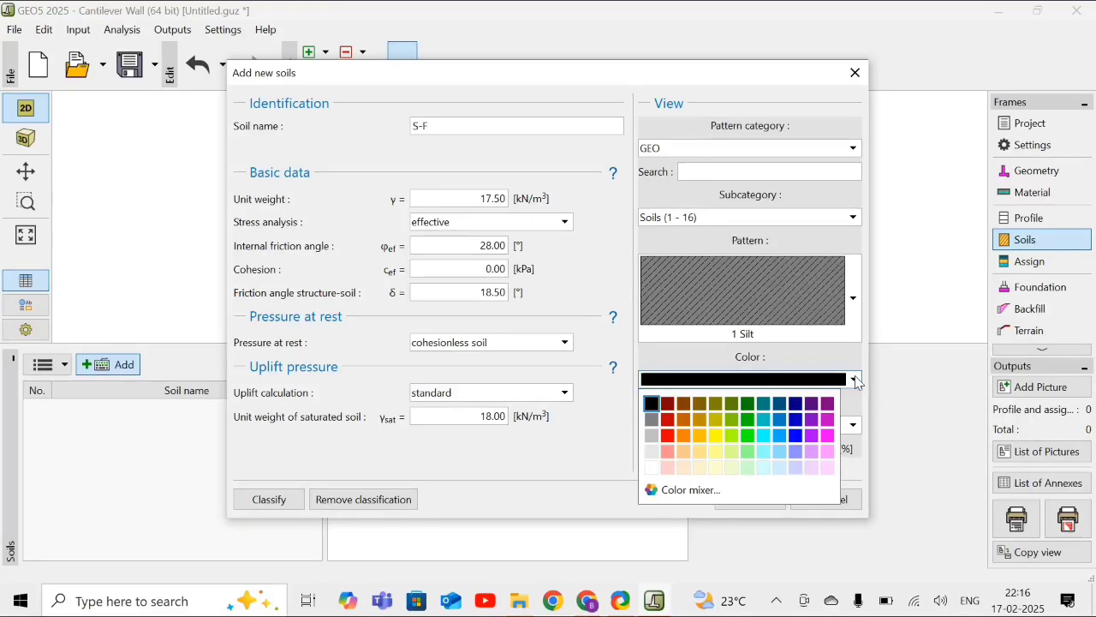
pyautogui.click(701, 437)
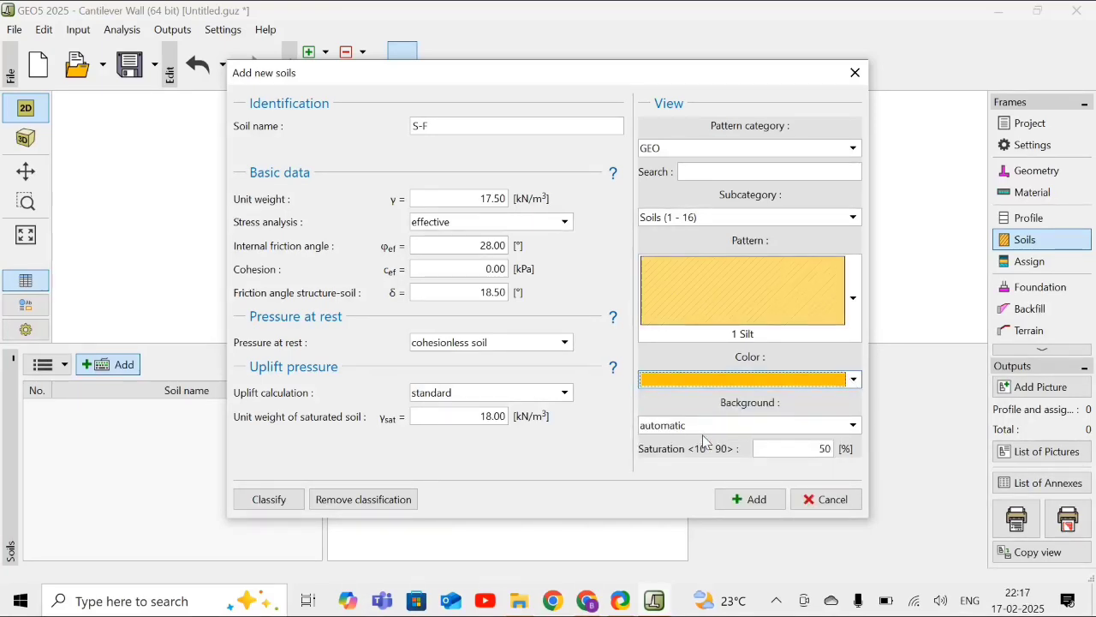
pyautogui.click(766, 509)
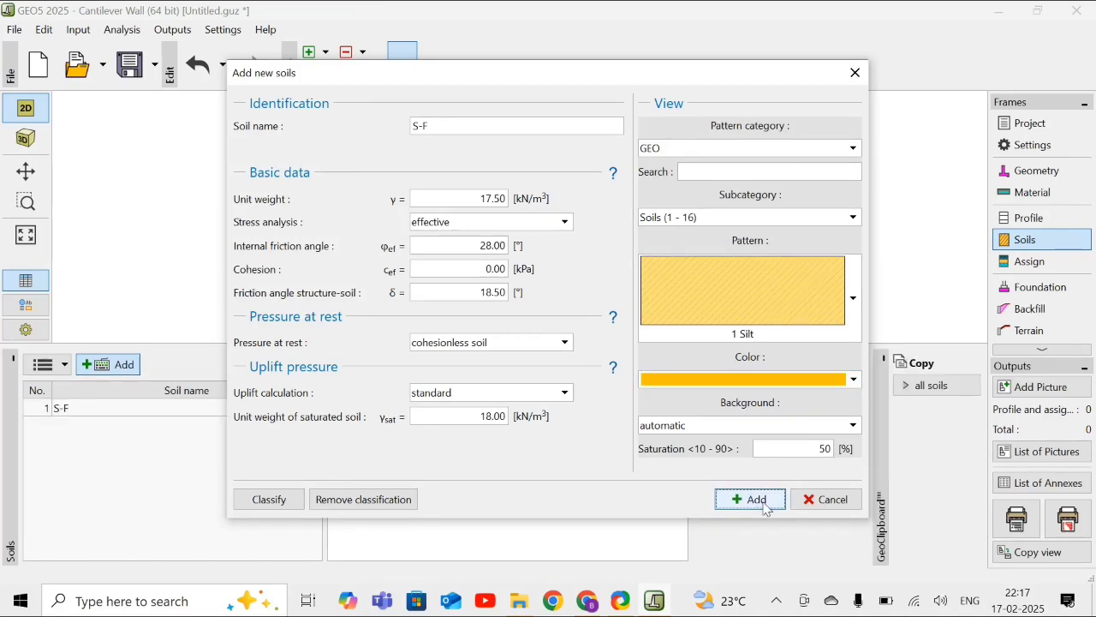
# - Classify a second soil as MS - Sandy silt with firm consistency, assign its standard parameters and add it to the soil list
pyautogui.click(269, 500)
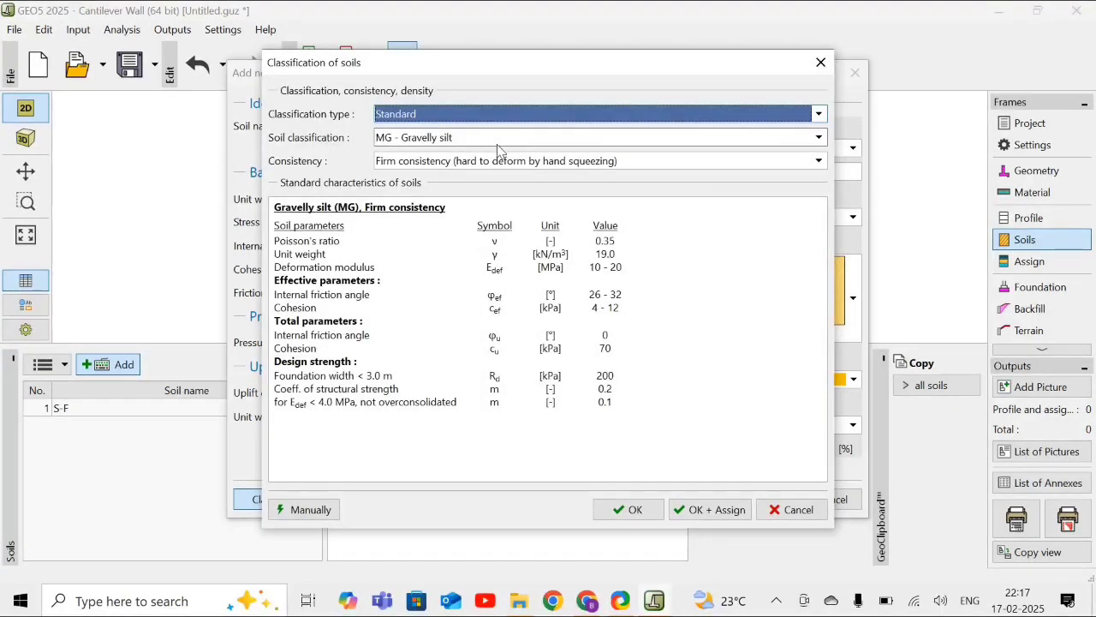
pyautogui.click(490, 138)
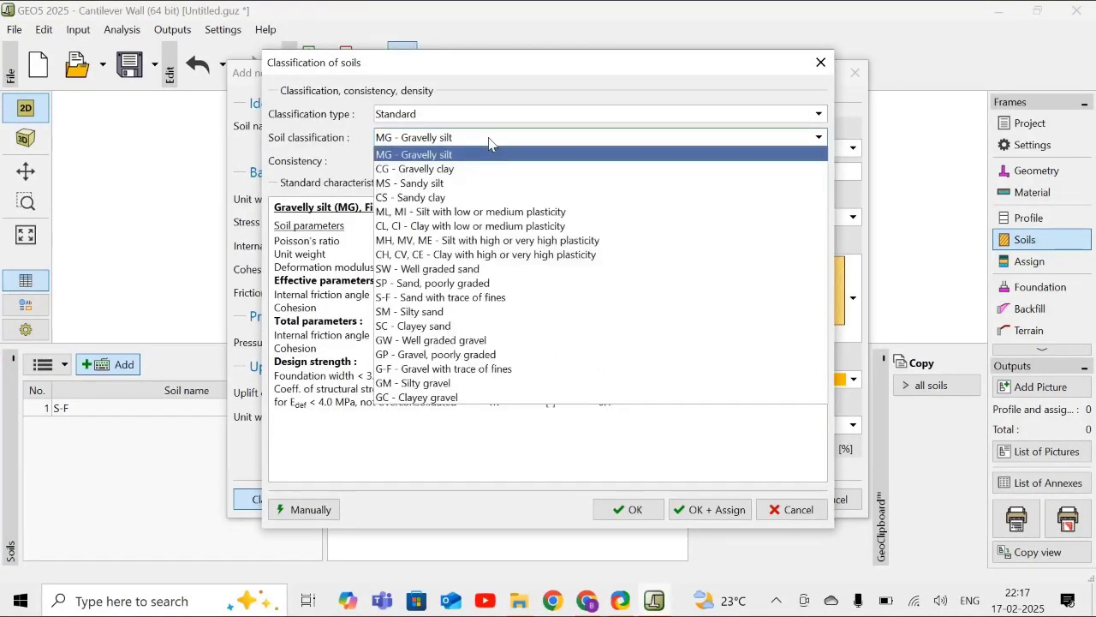
pyautogui.click(458, 183)
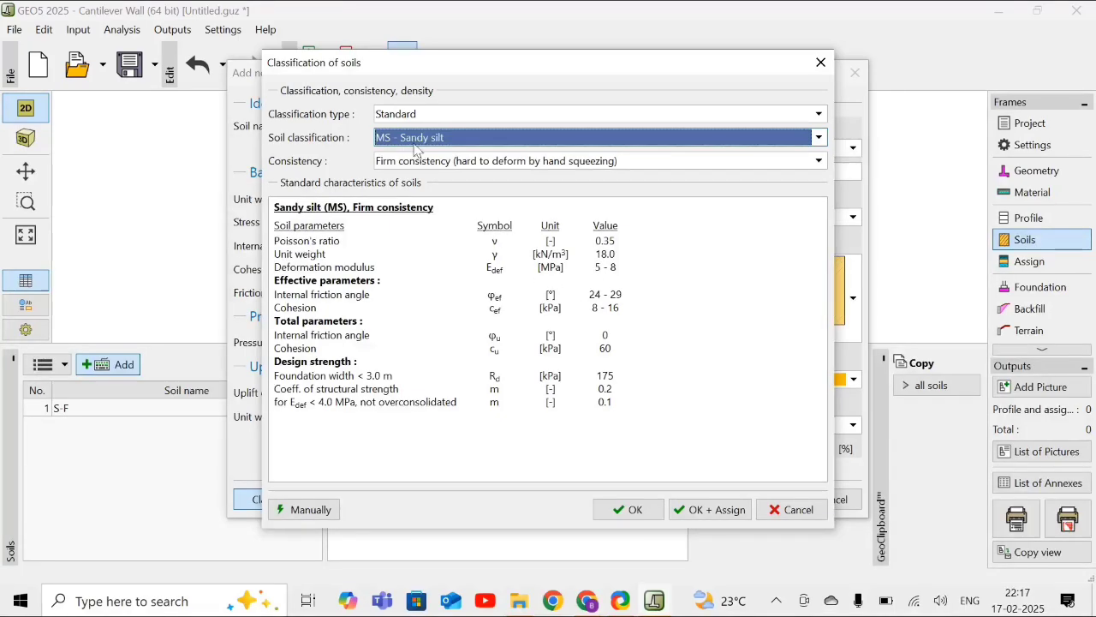
pyautogui.click(696, 511)
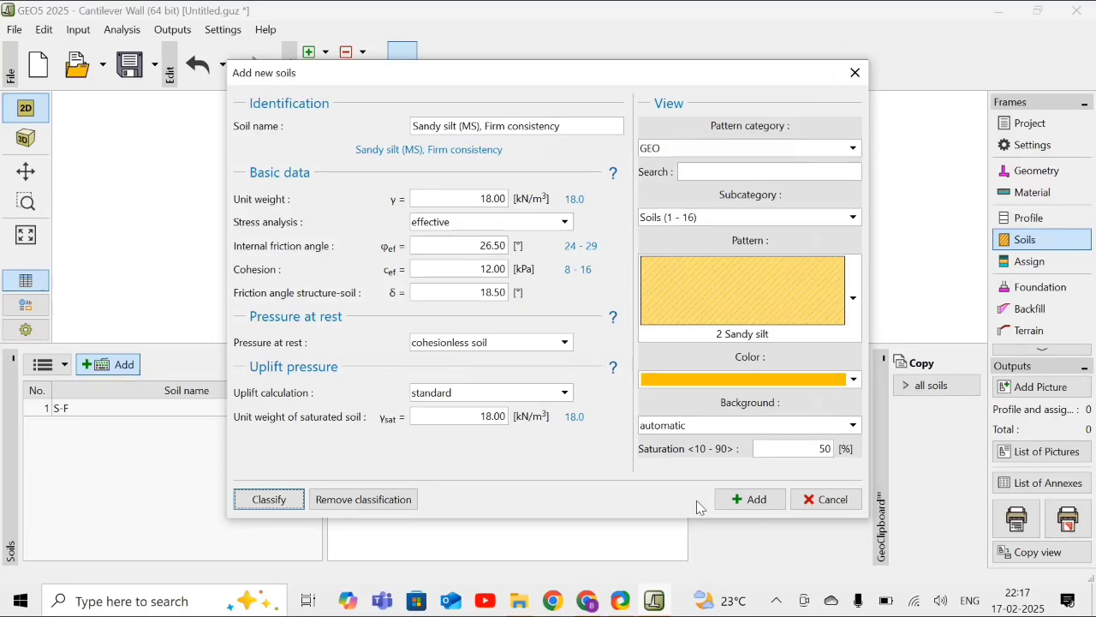
pyautogui.click(750, 498)
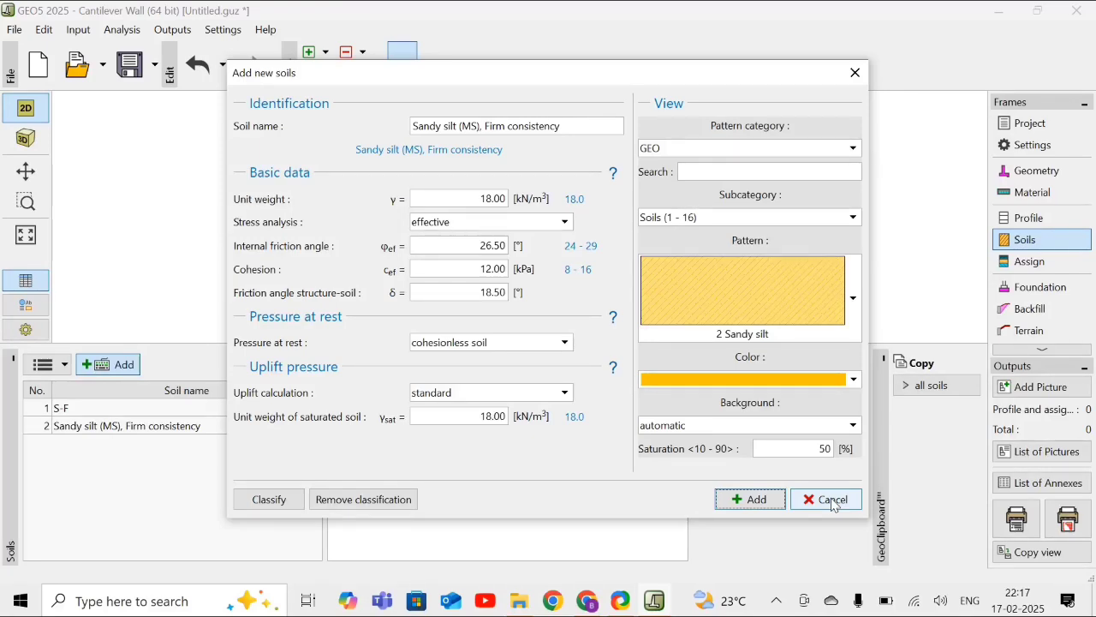
pyautogui.click(829, 500)
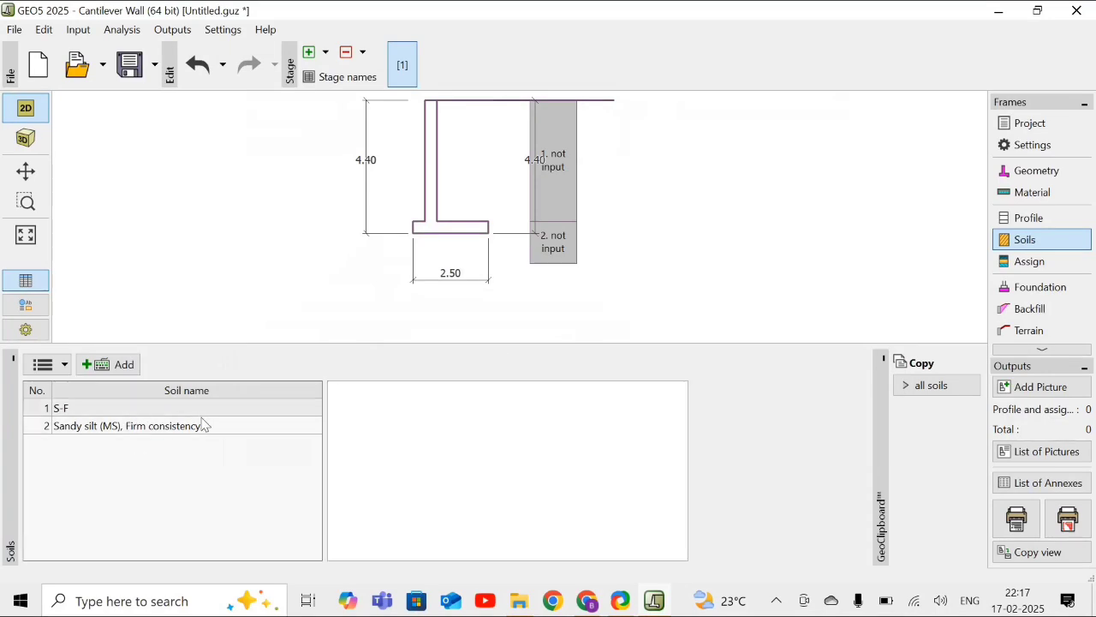
# - Change the pattern colour of the Sandy silt (MS) soil to magenta
pyautogui.click(251, 433)
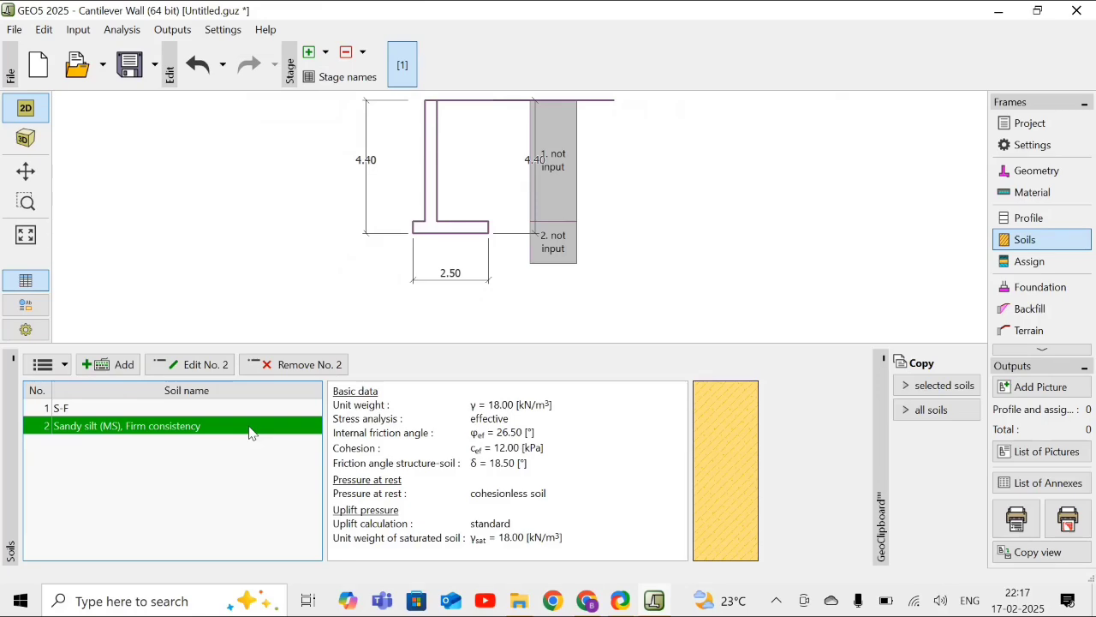
pyautogui.doubleClick(251, 434)
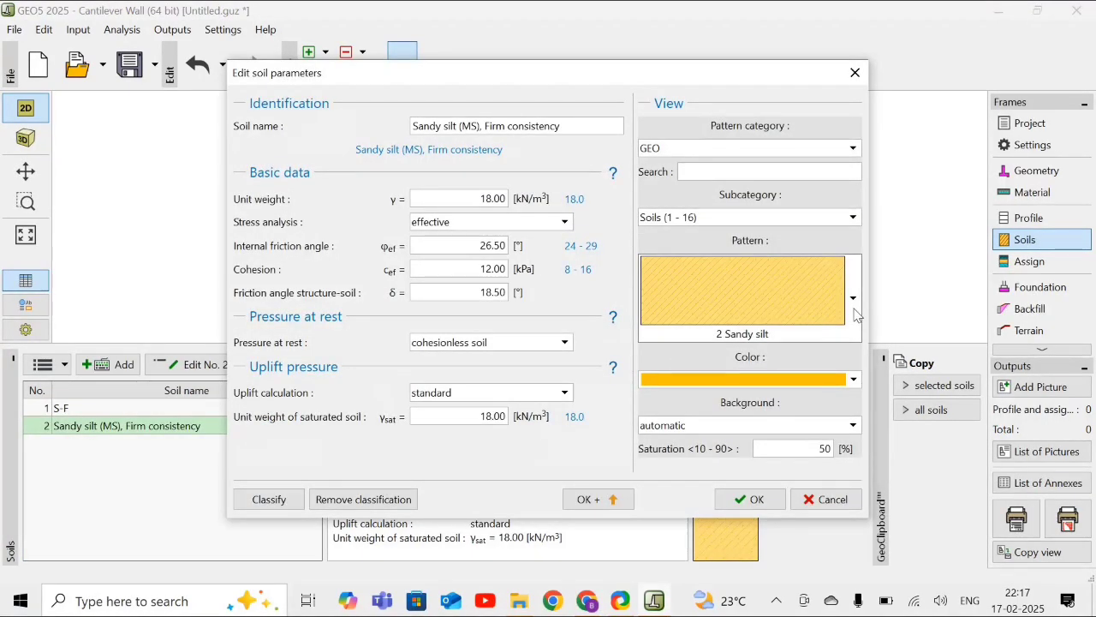
pyautogui.click(853, 380)
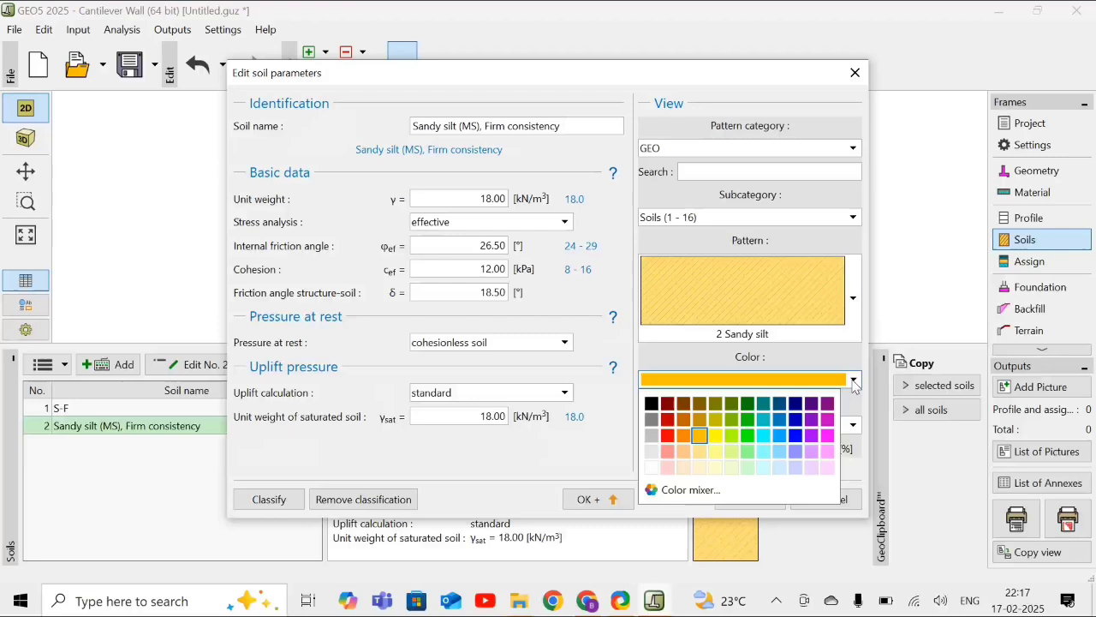
pyautogui.click(827, 436)
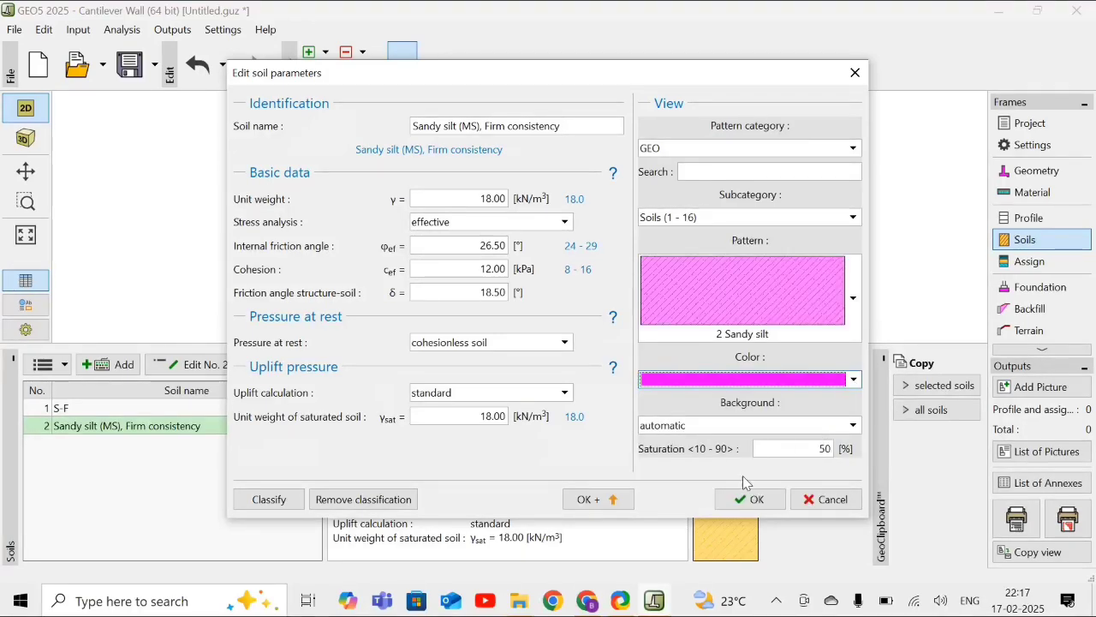
pyautogui.click(737, 502)
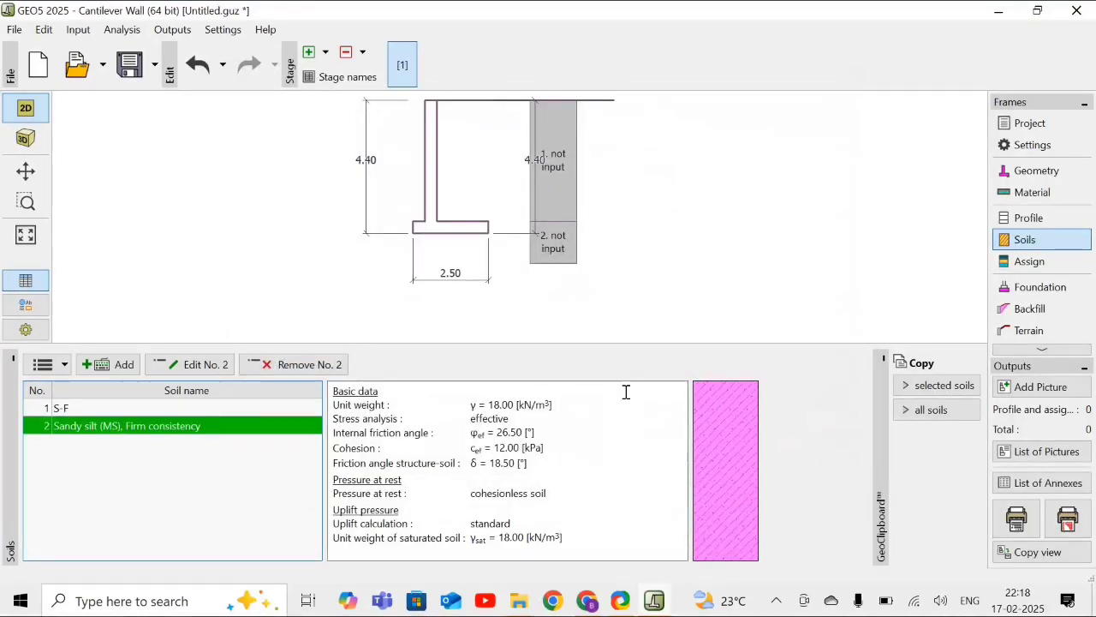
pyautogui.click(214, 409)
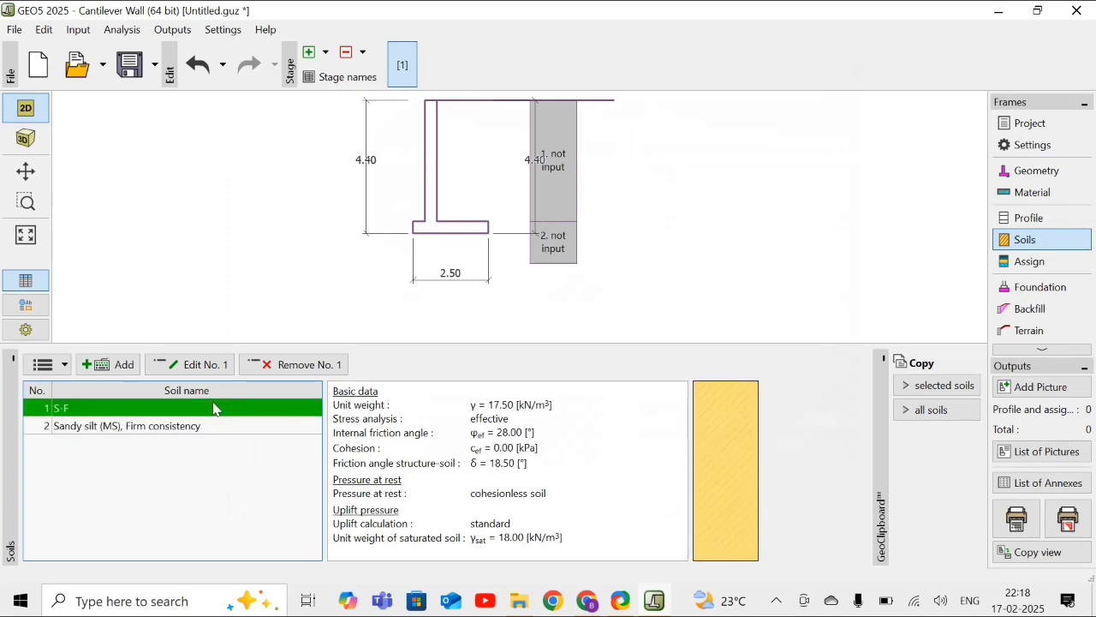
# - Assign Sandy silt (MS), Firm consistency to the second profile layer, below the 4 m S-F layer
pyautogui.click(1032, 262)
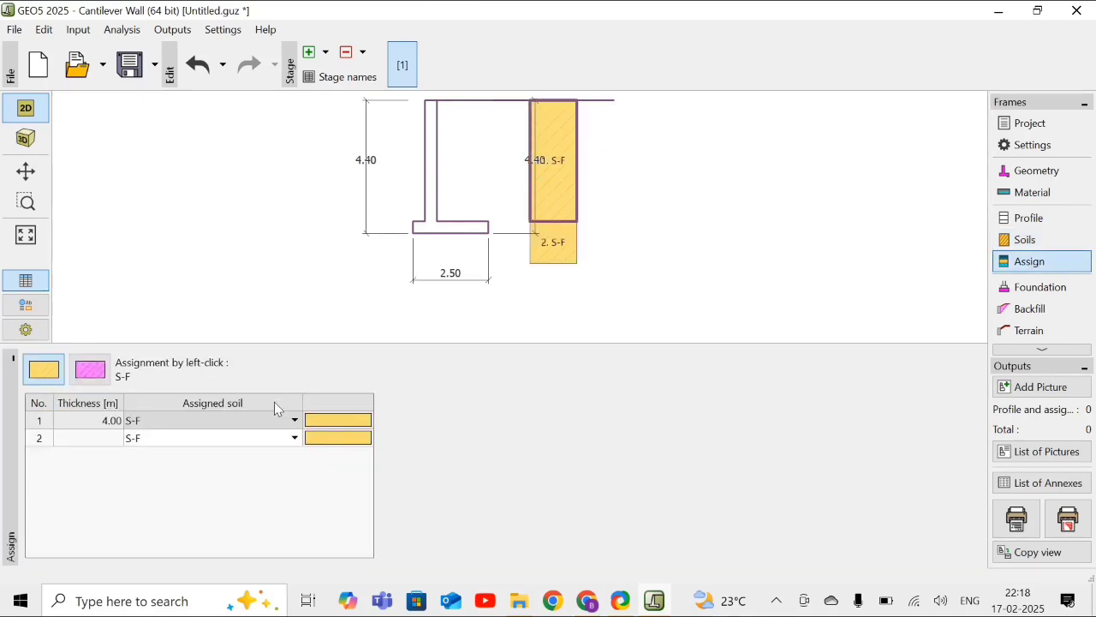
pyautogui.click(241, 447)
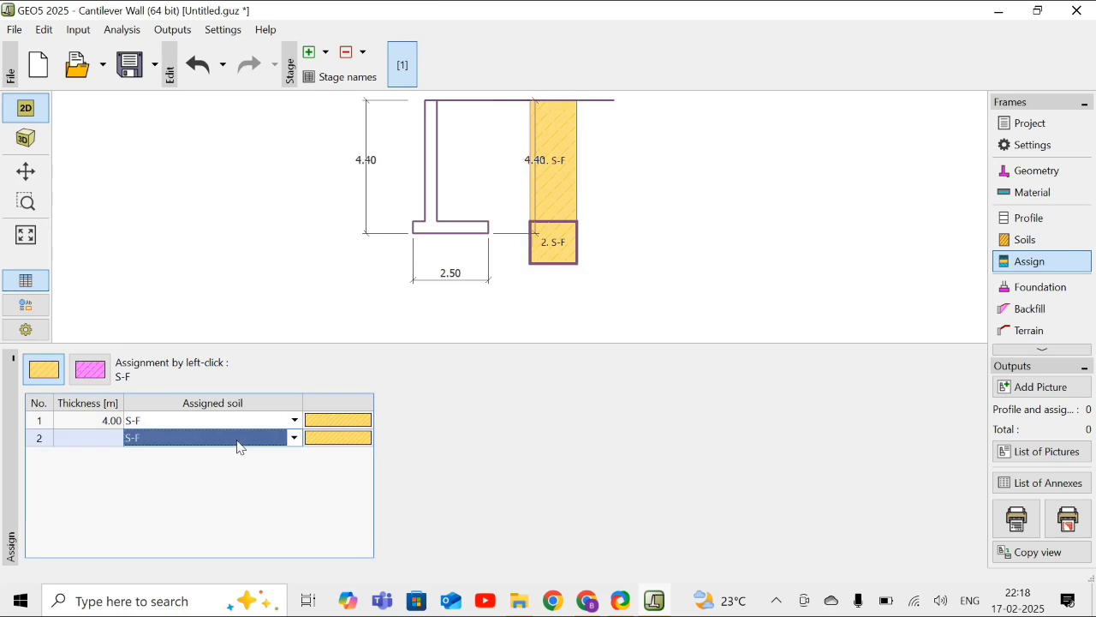
pyautogui.click(241, 447)
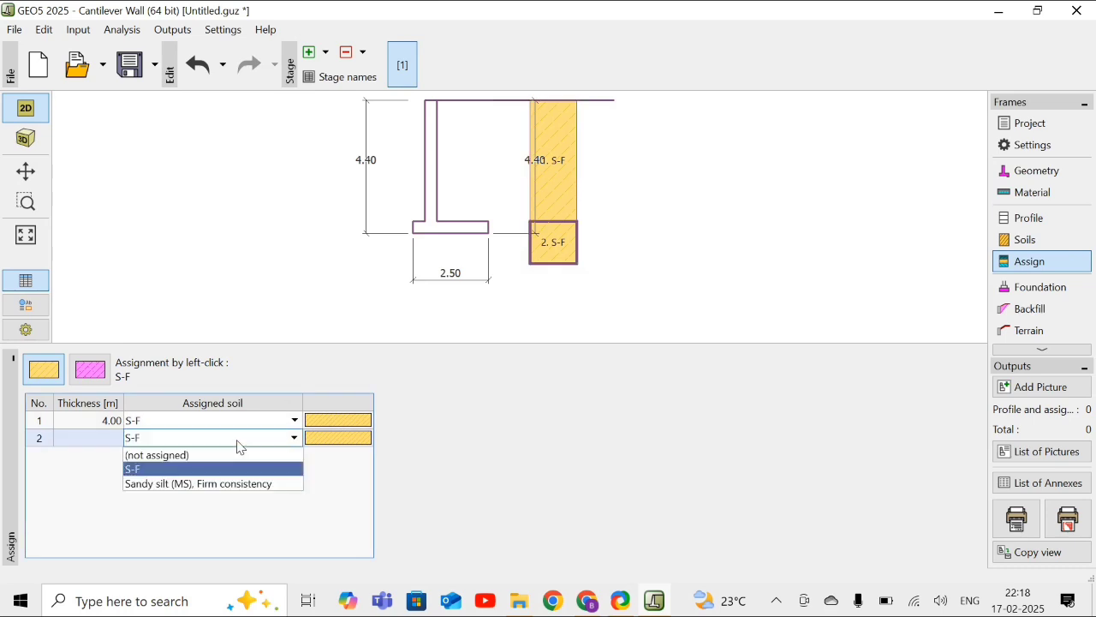
pyautogui.click(197, 484)
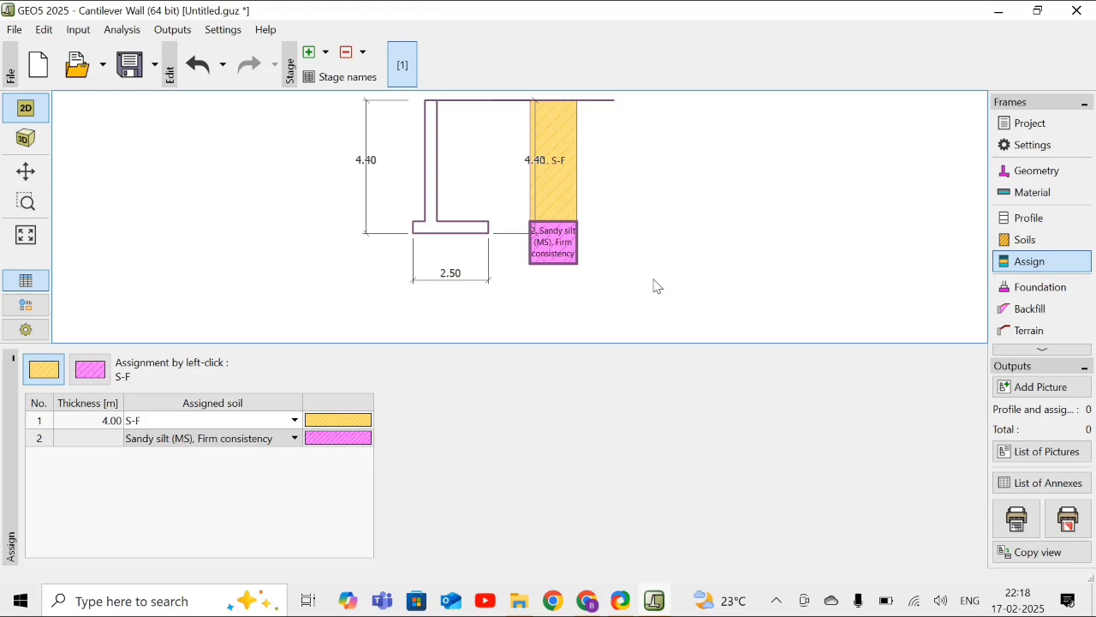
# - Choose no backfill behind the wall and a horizontal terrain shape
pyautogui.click(1028, 314)
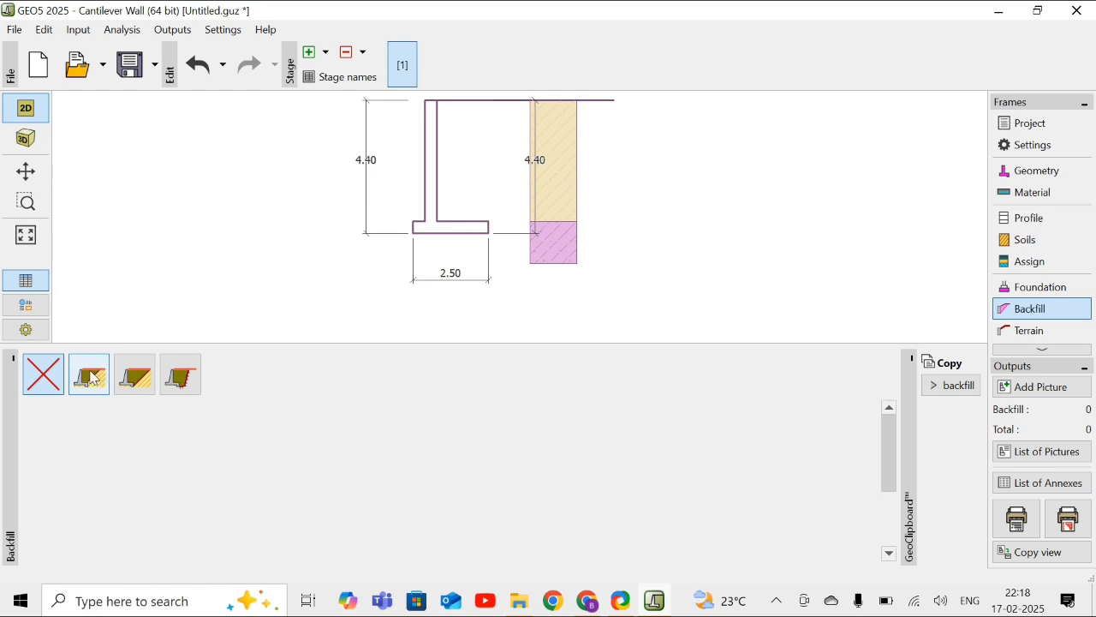
pyautogui.click(39, 382)
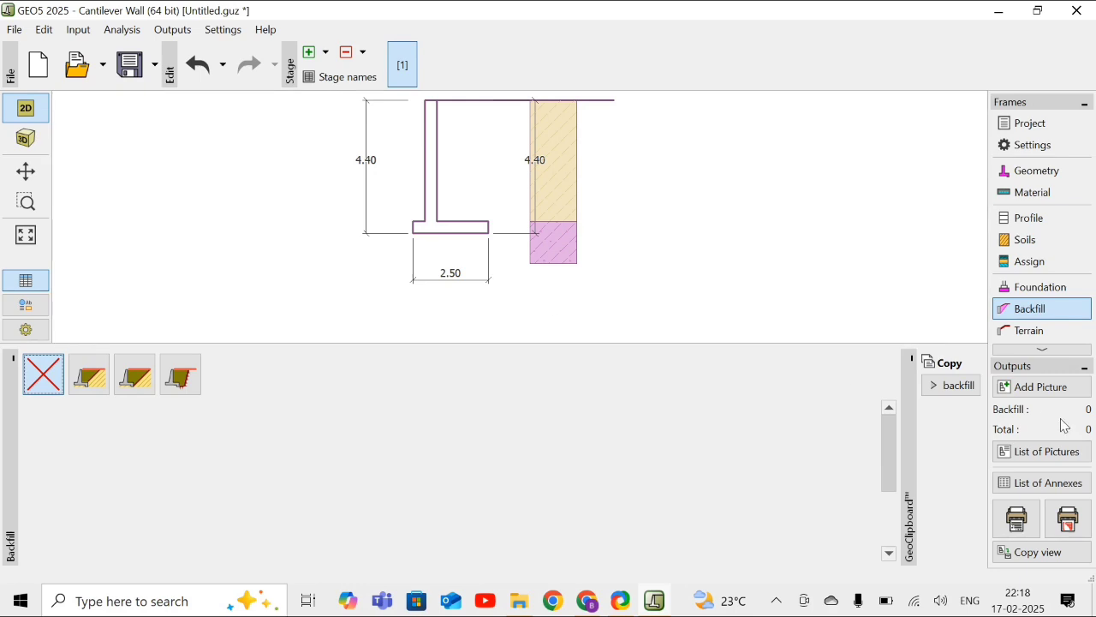
pyautogui.click(1042, 339)
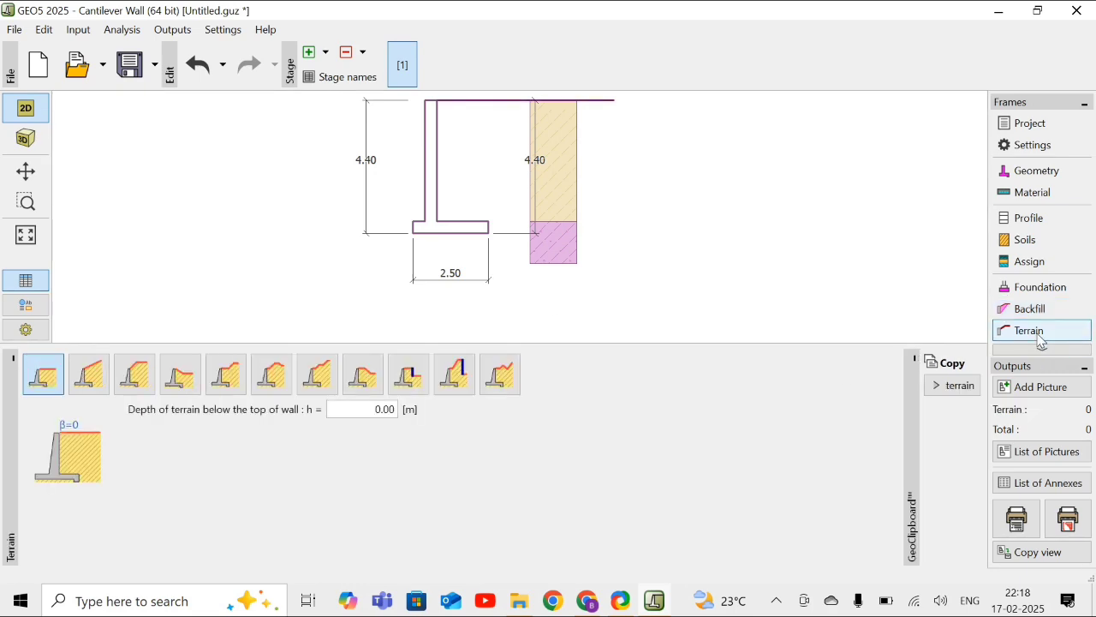
pyautogui.click(41, 386)
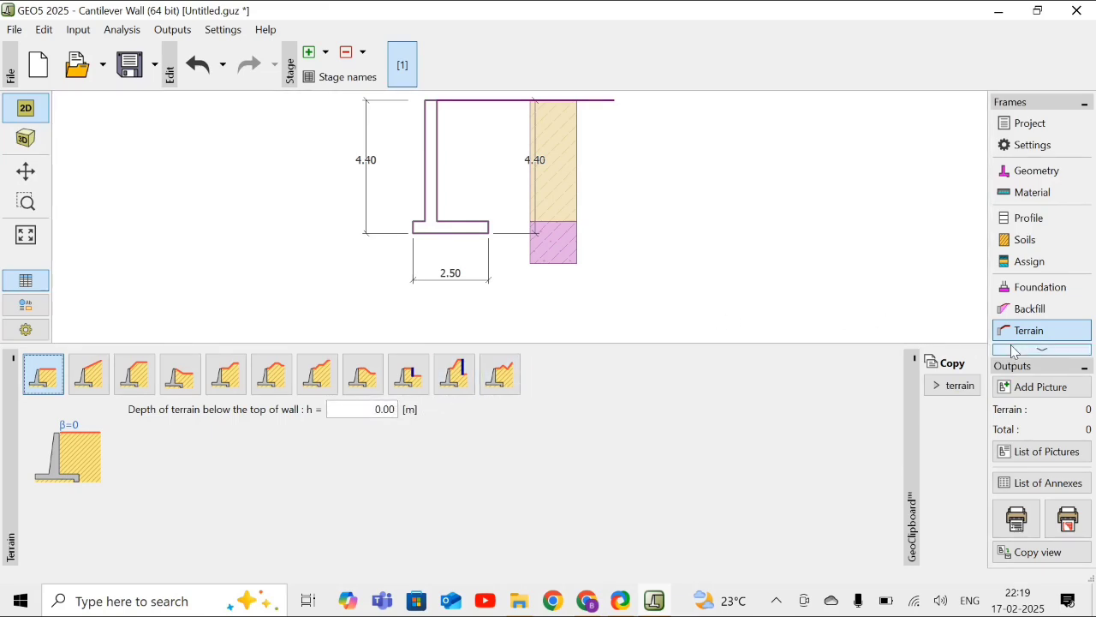
# - Choose a ground water table behind the wall only and set its depth h1 to 2 m
pyautogui.click(1037, 350)
pyautogui.click(1037, 349)
pyautogui.click(1038, 349)
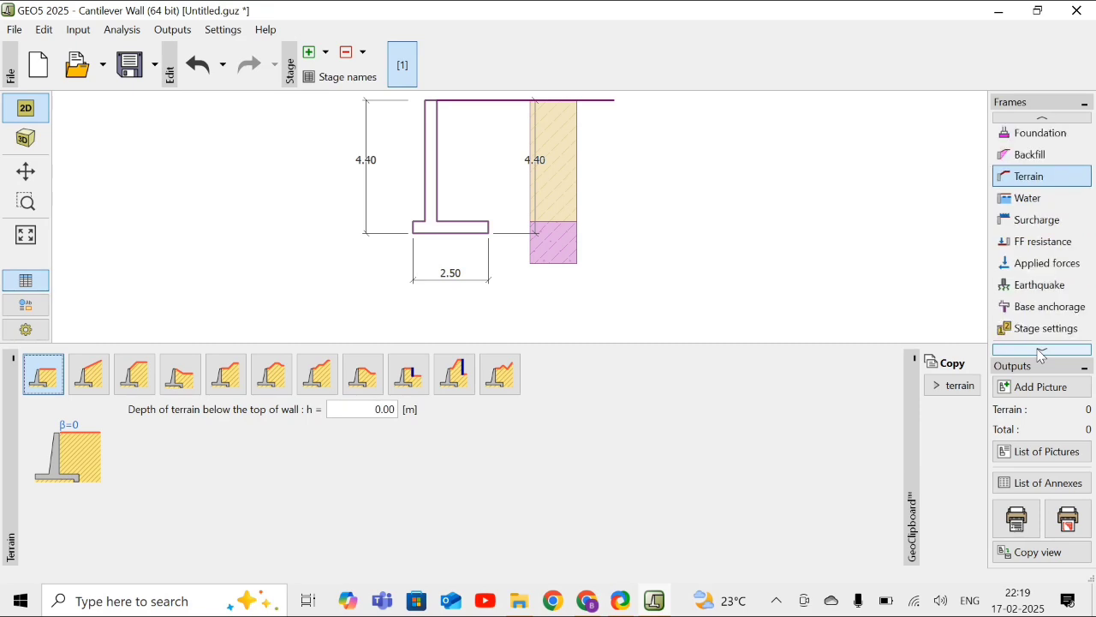
pyautogui.click(1037, 349)
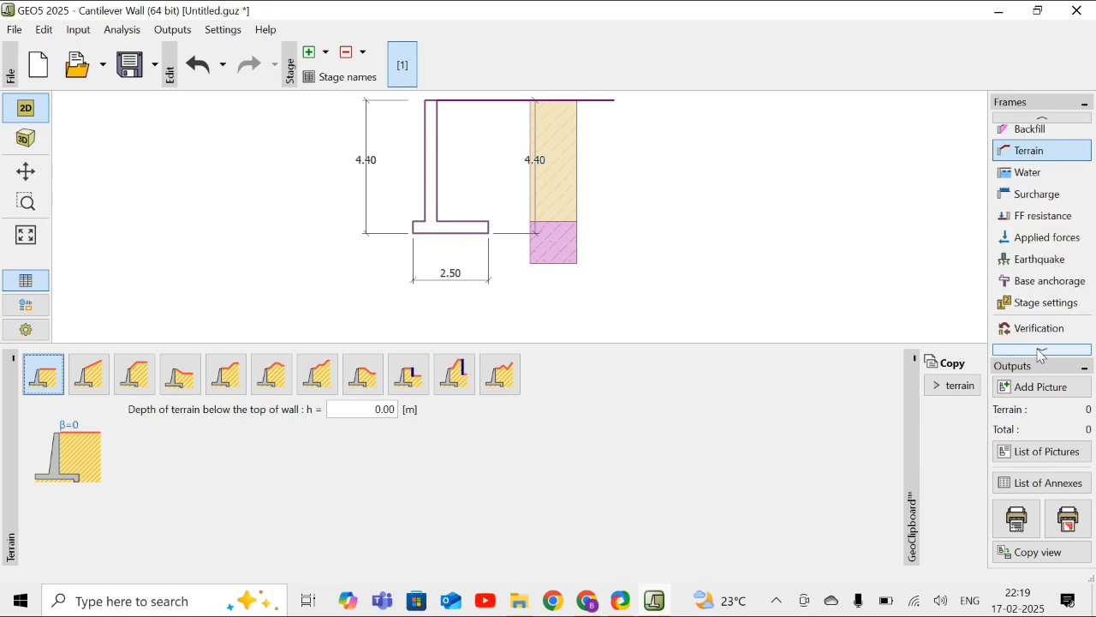
pyautogui.click(1026, 177)
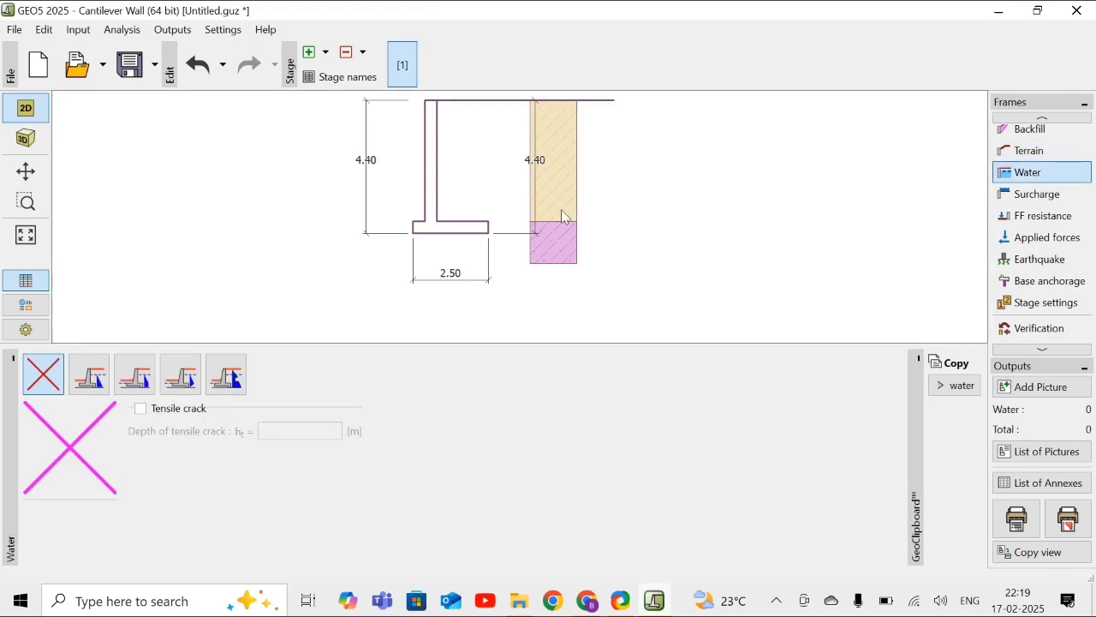
pyautogui.click(101, 378)
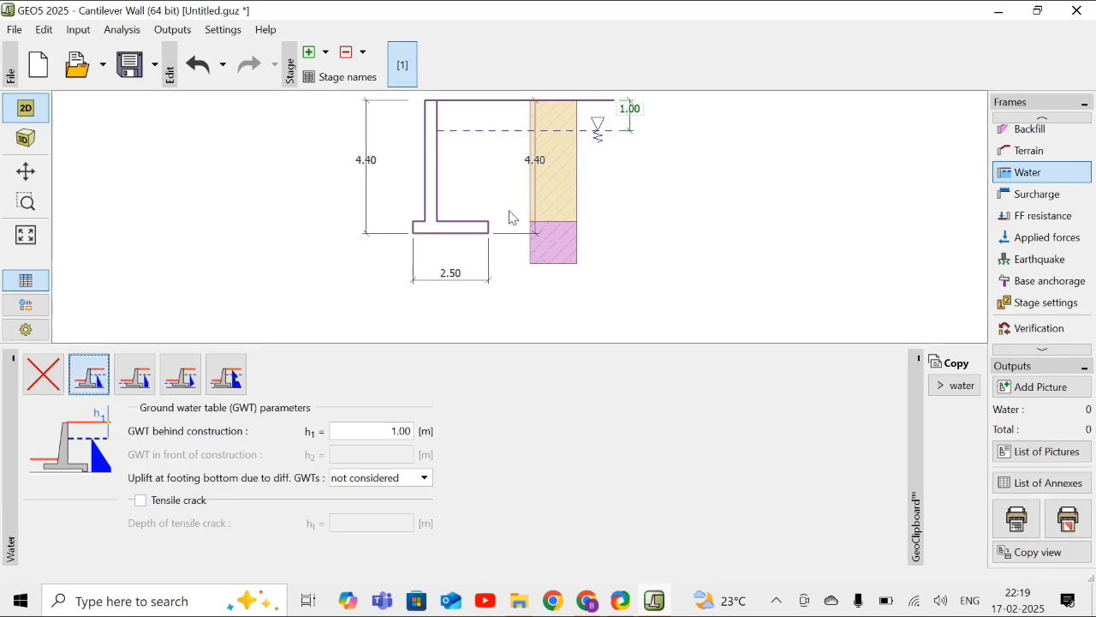
pyautogui.click(398, 432)
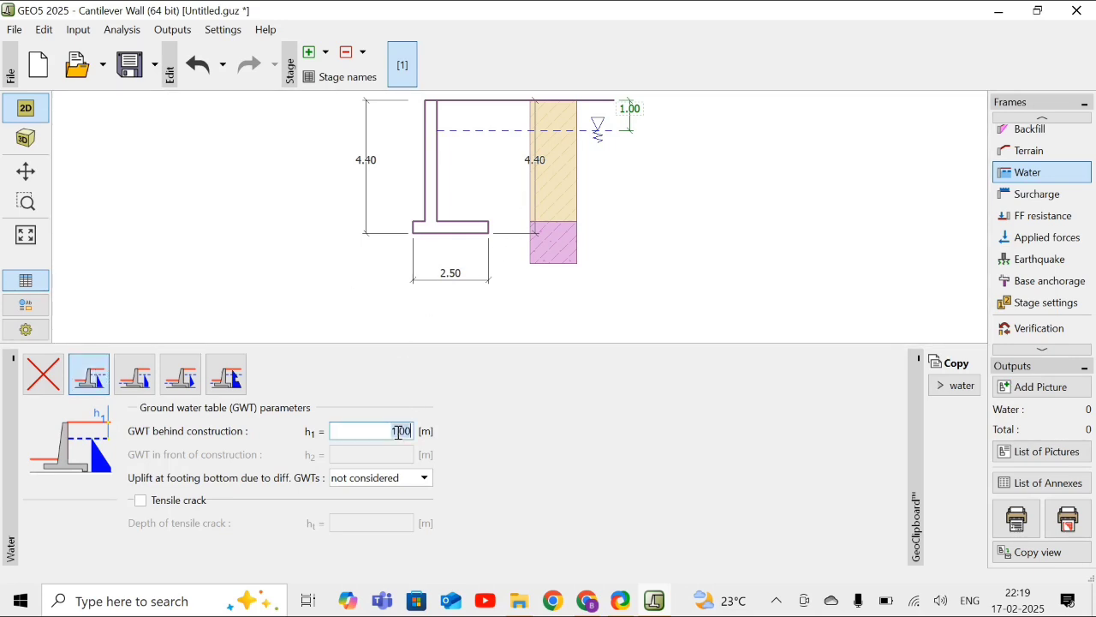
pyautogui.write('2')
pyautogui.click(596, 299)
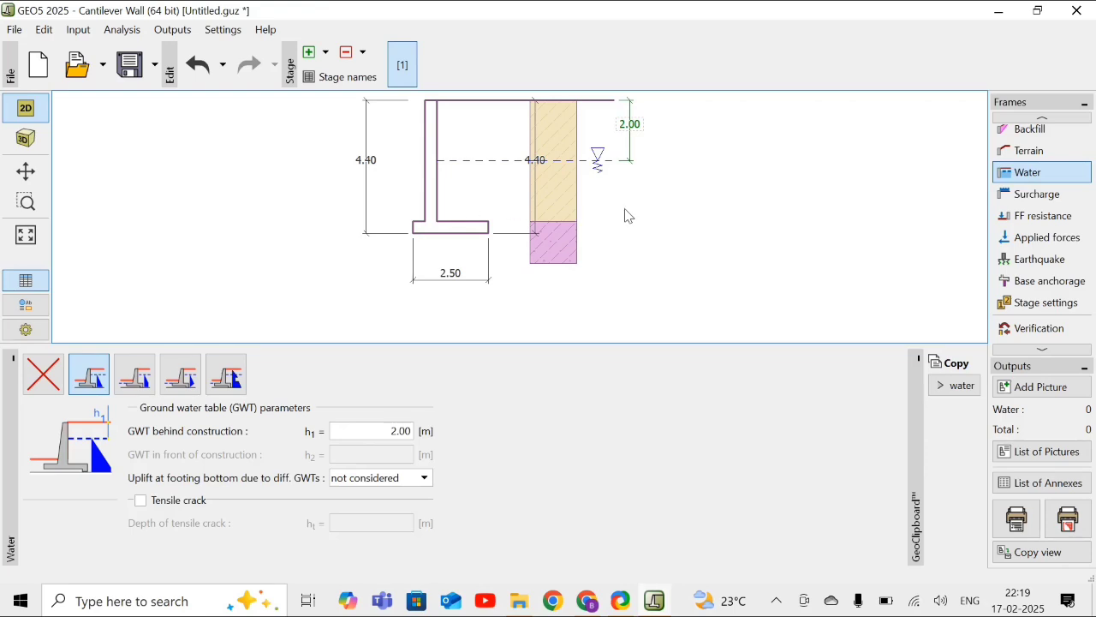
# - Add a permanent strip surcharge named L1 on the terrain, 5 m long with a magnitude of 10 kN/m²
pyautogui.click(1031, 197)
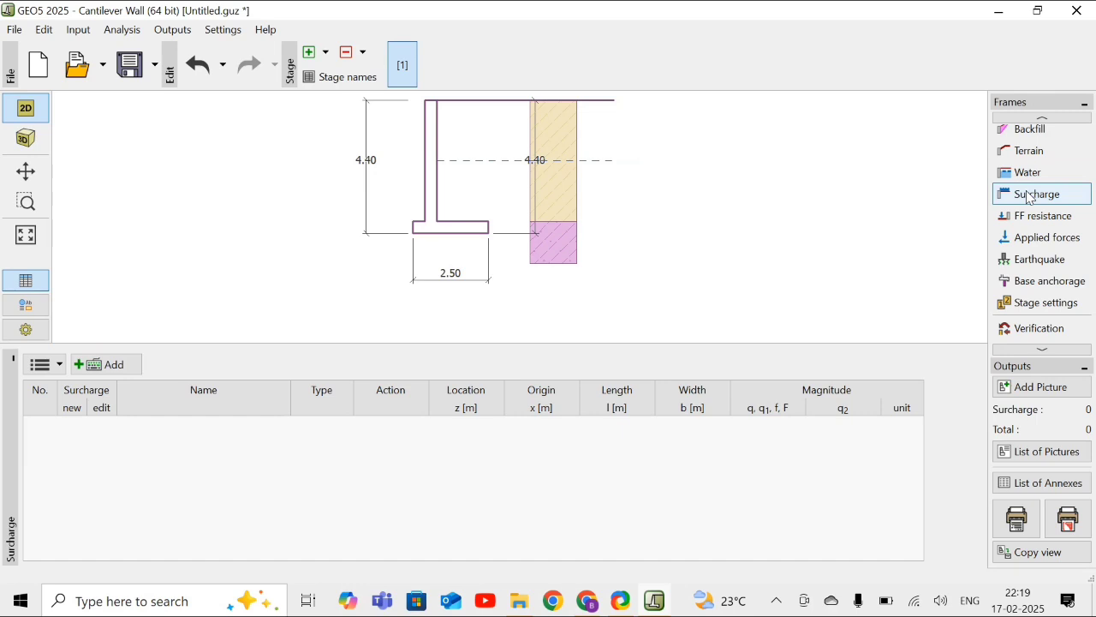
pyautogui.click(119, 369)
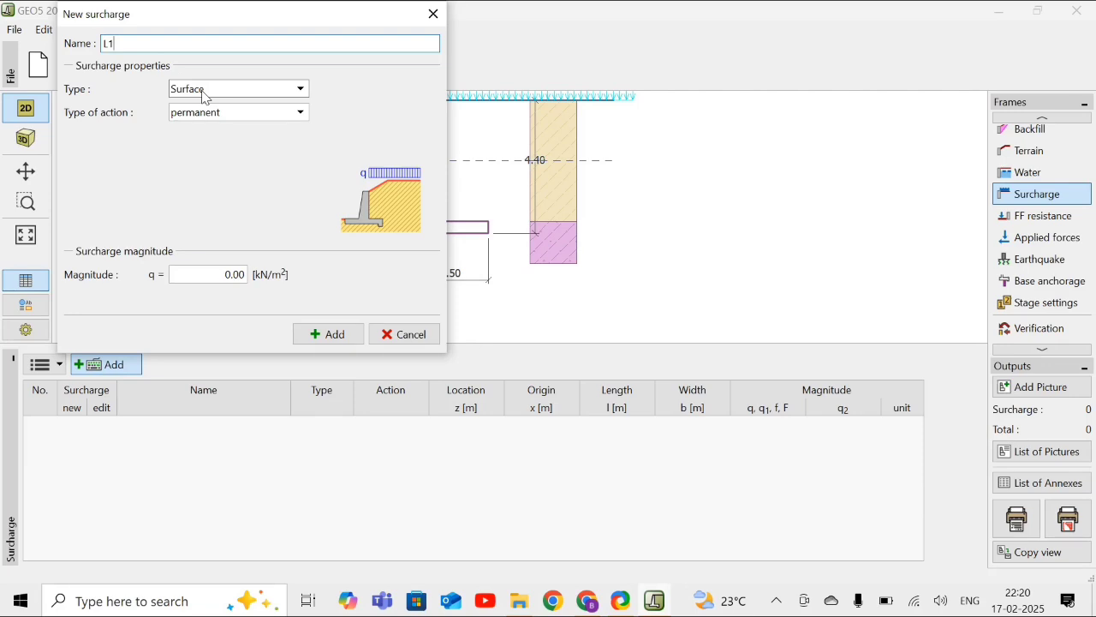
pyautogui.click(205, 93)
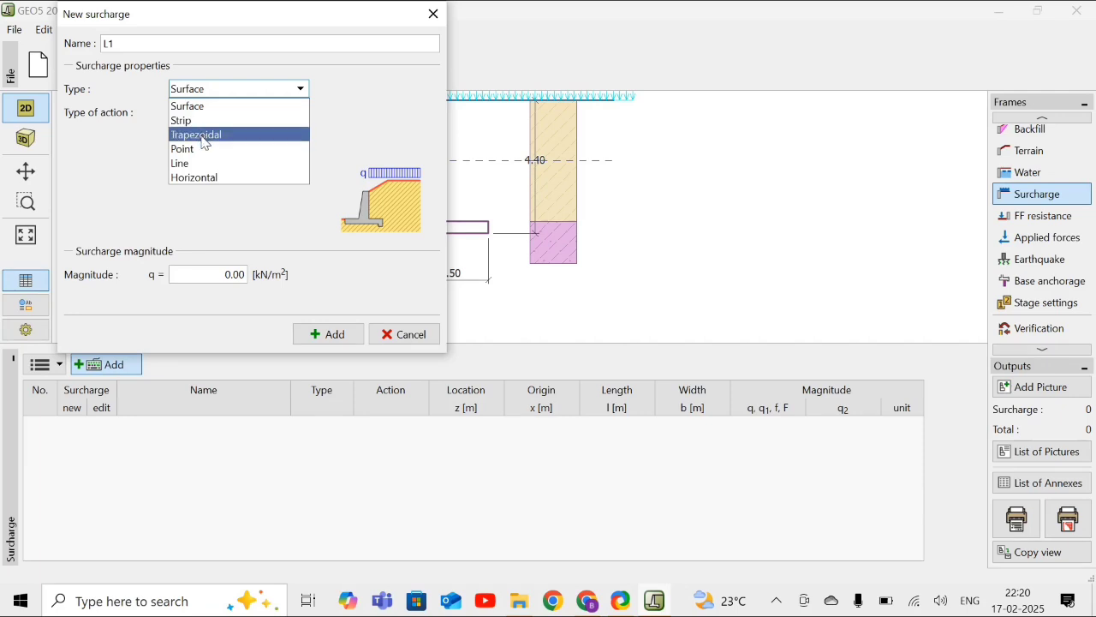
pyautogui.click(198, 121)
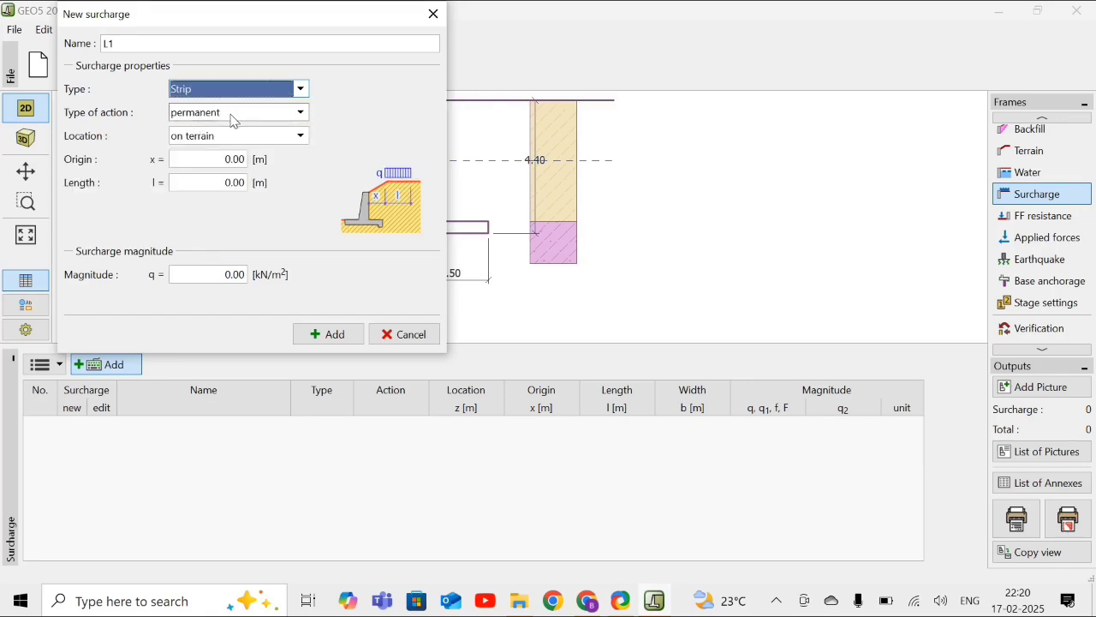
pyautogui.click(224, 182)
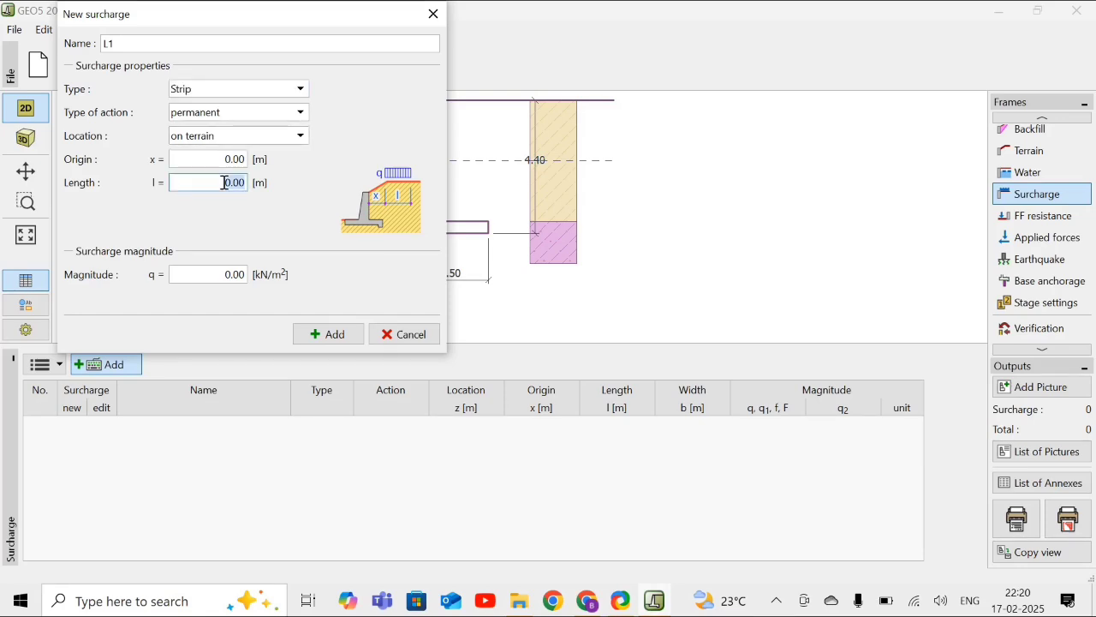
pyautogui.write('5')
pyautogui.click(235, 274)
pyautogui.write('10')
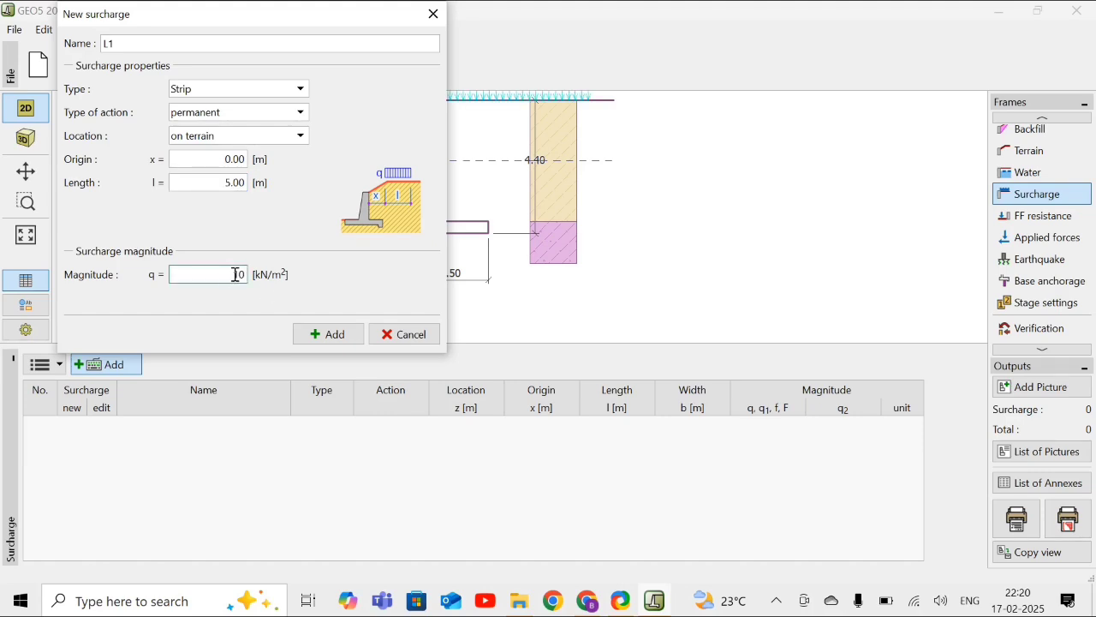
pyautogui.click(326, 338)
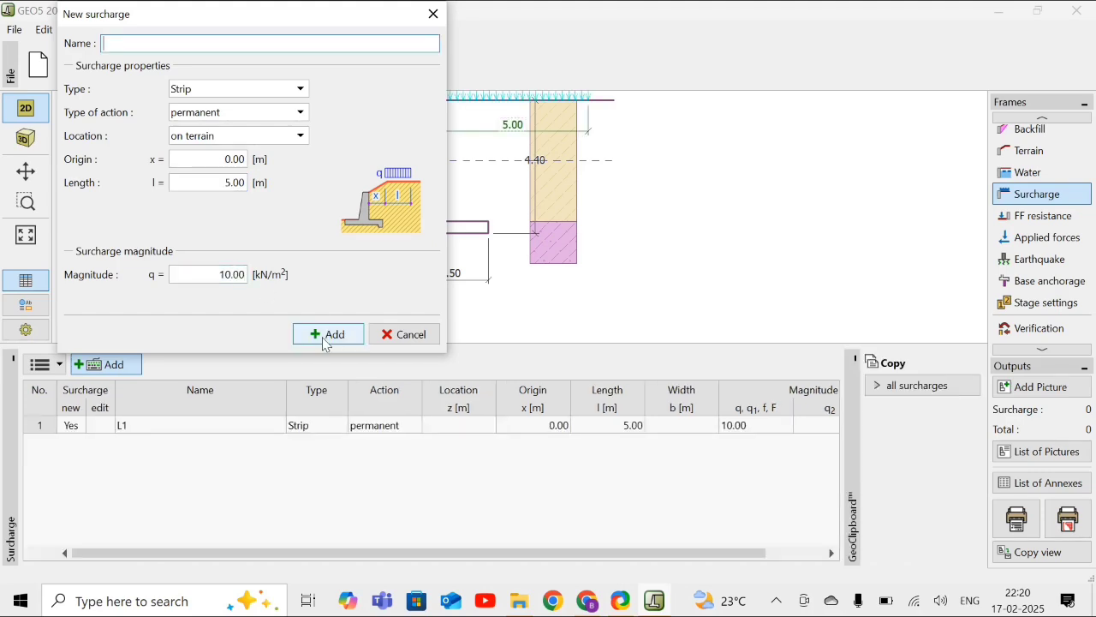
pyautogui.click(420, 344)
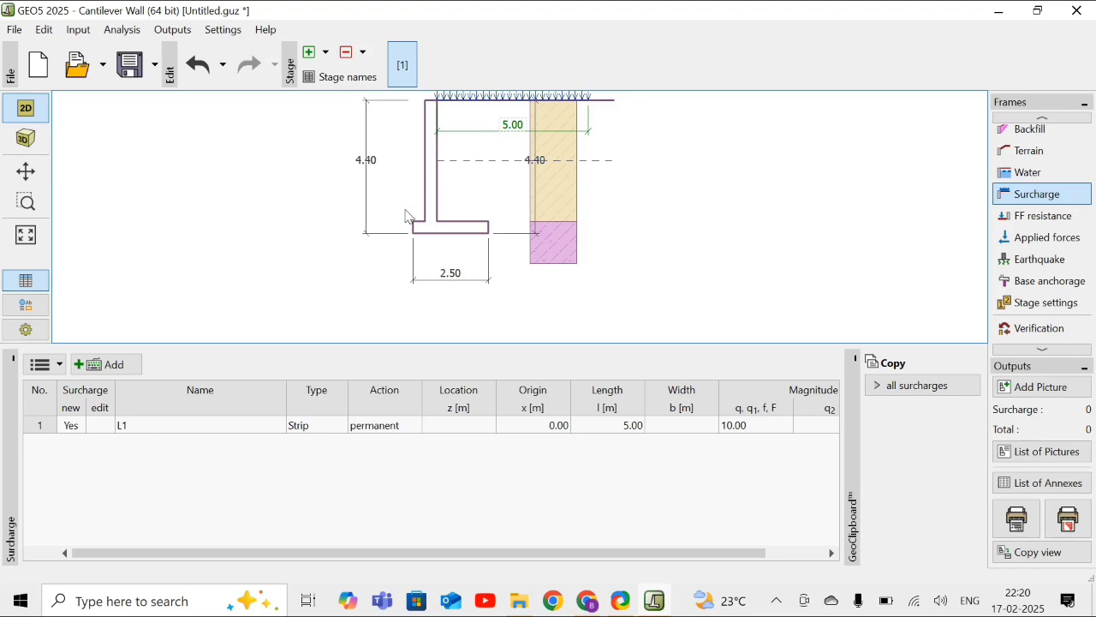
# - Choose the horizontal terrain shape for the front face resistance and set its resistance type to not considered
pyautogui.moveTo(413, 185); pyautogui.dragTo(446, 203)
pyautogui.scroll(2, 517, 171)
pyautogui.scroll(-4, 518, 172)
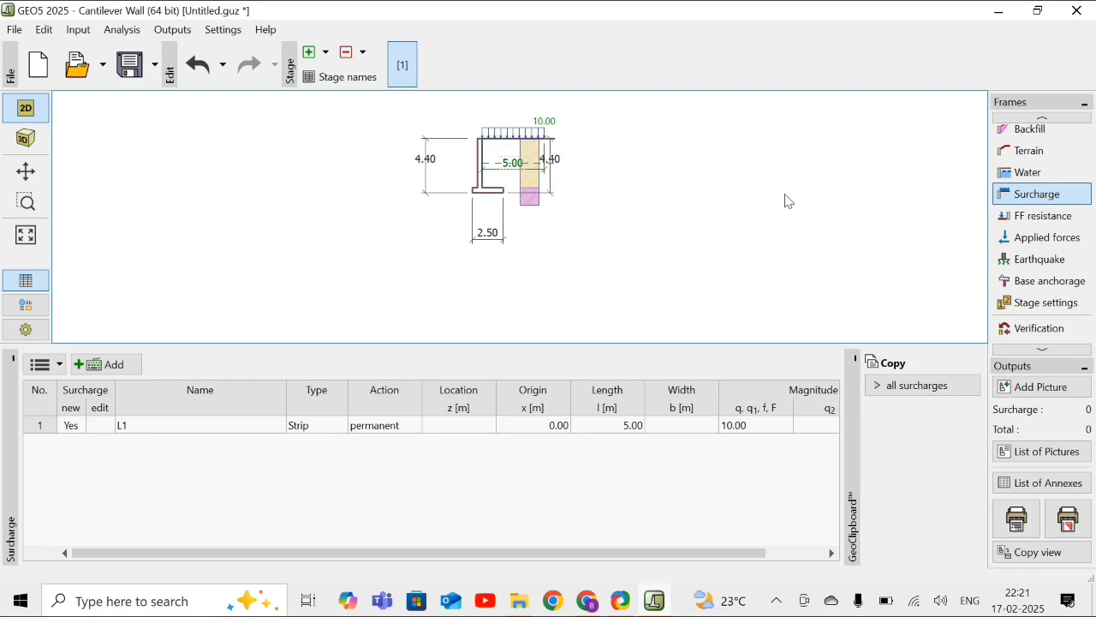
pyautogui.click(1044, 226)
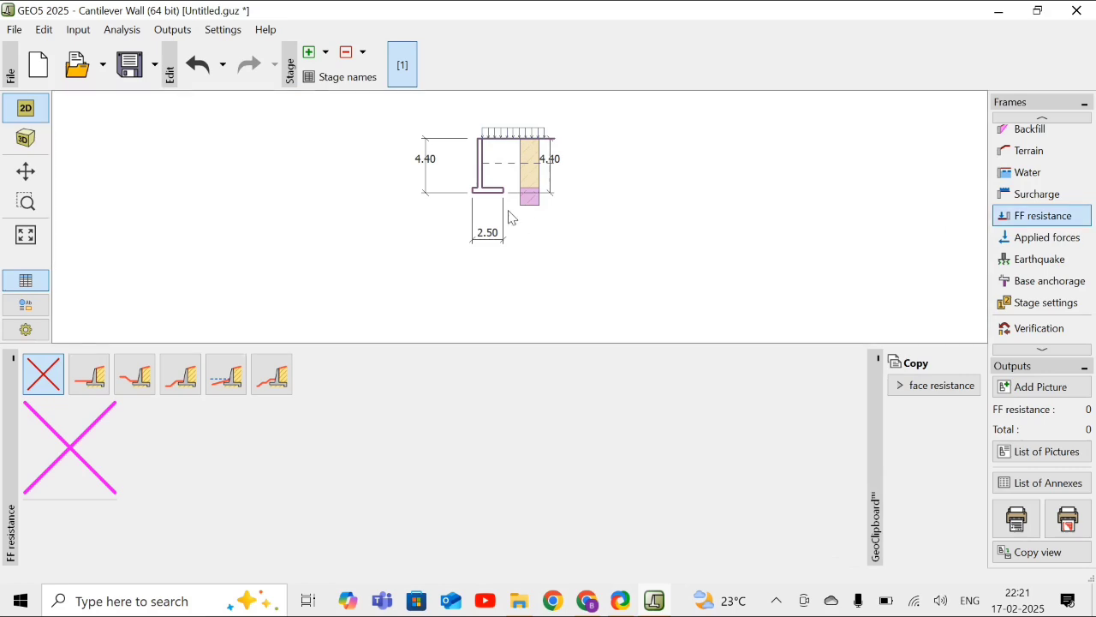
pyautogui.click(89, 386)
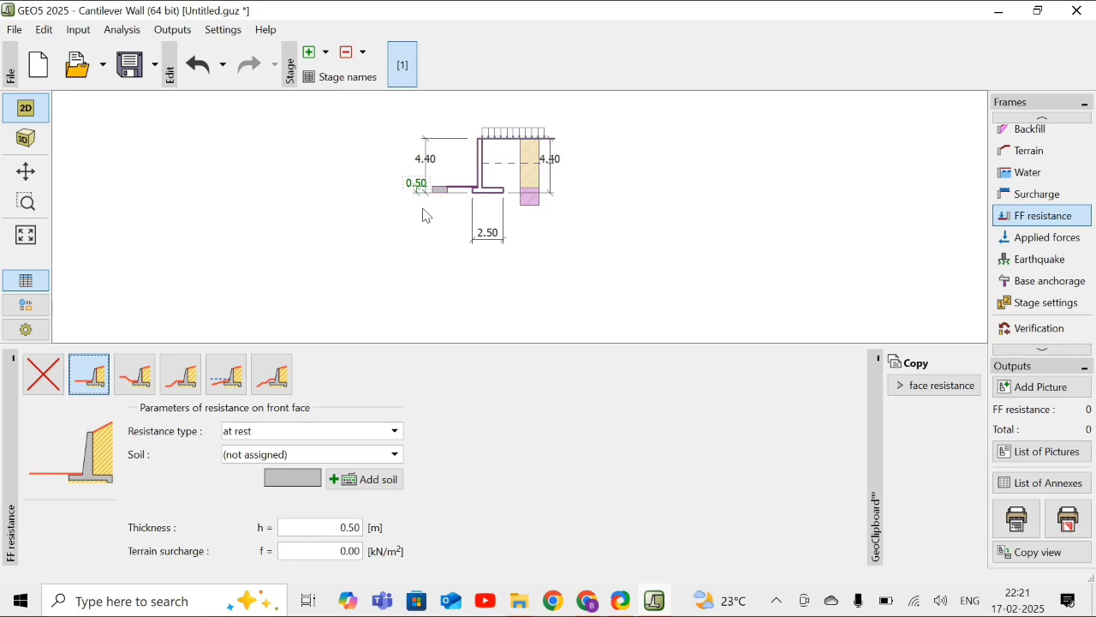
pyautogui.click(269, 438)
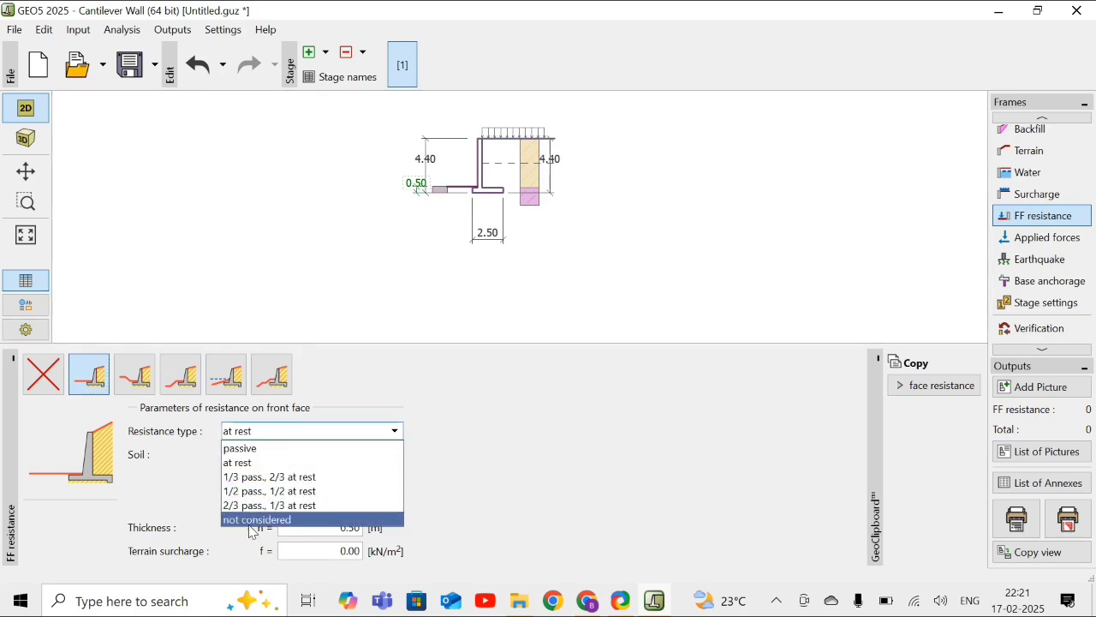
pyautogui.click(248, 523)
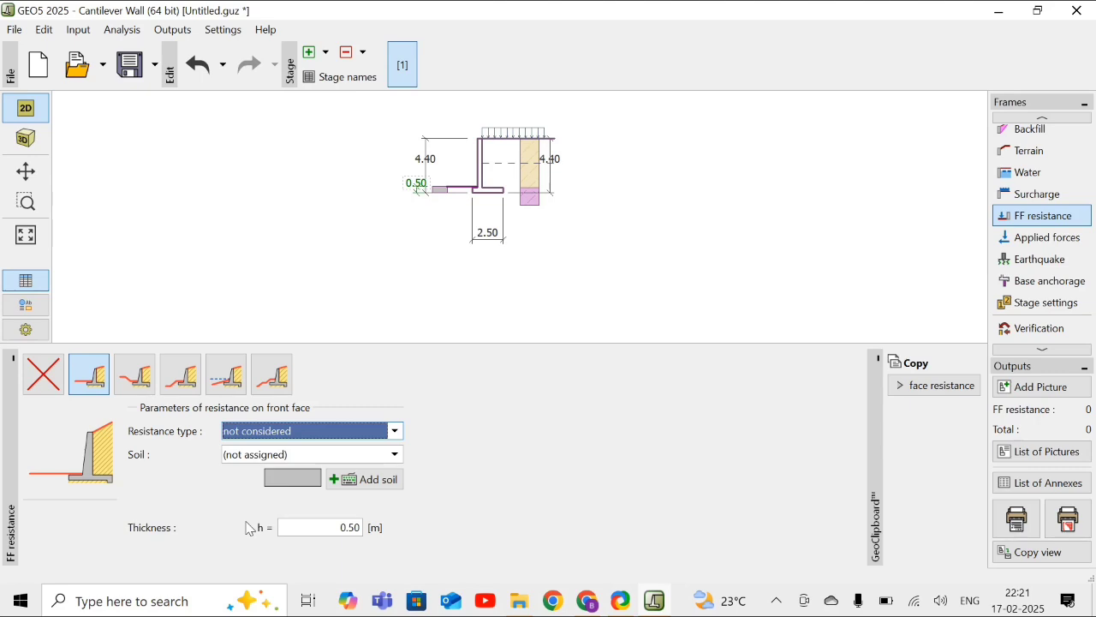
# - Assign Sandy silt (MS), Firm consistency to the soil in front of the wall and set its thickness to 1 m
pyautogui.click(267, 455)
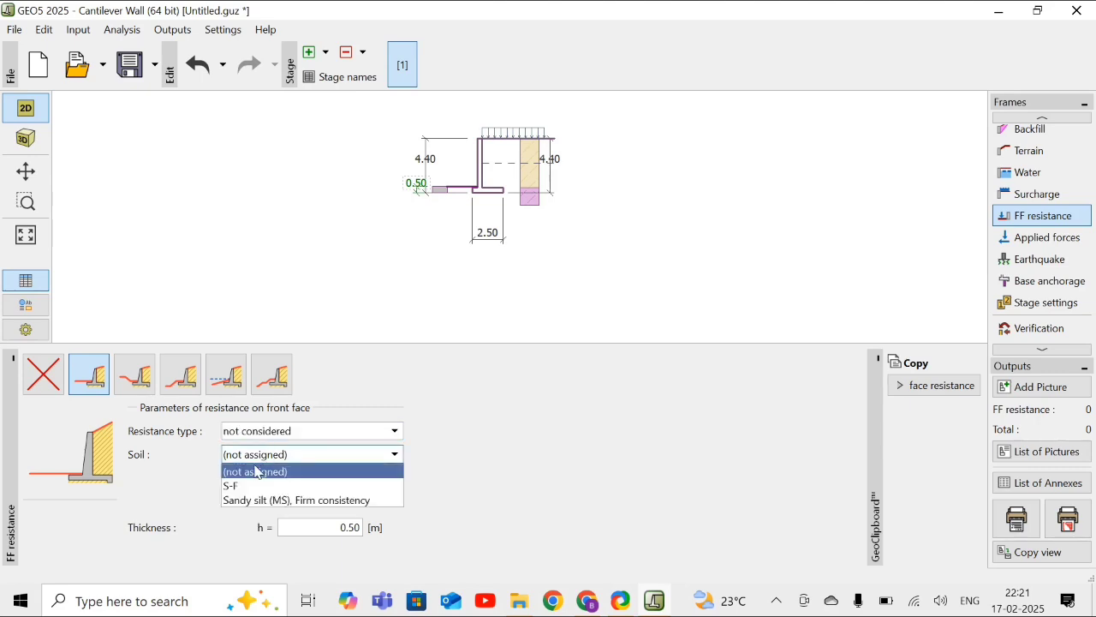
pyautogui.click(248, 502)
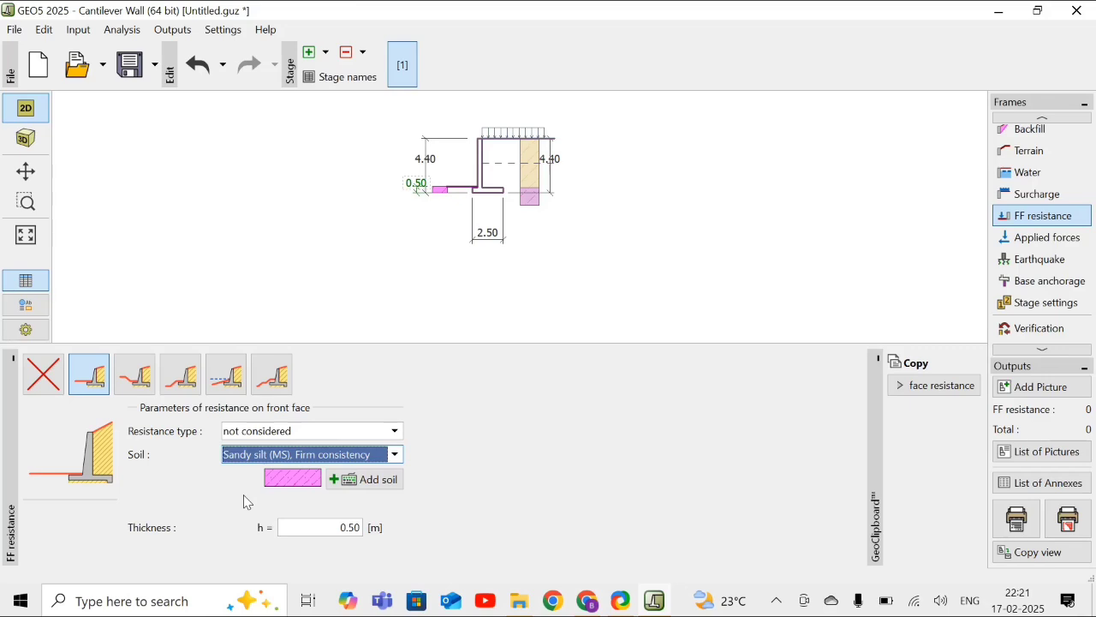
pyautogui.click(351, 528)
pyautogui.write('1')
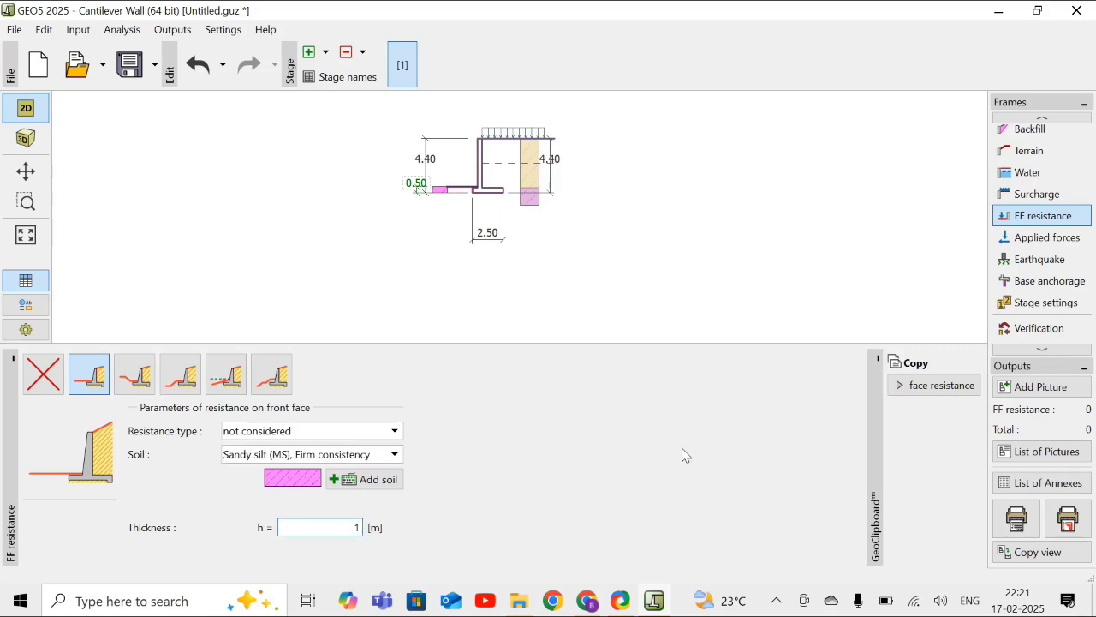
pyautogui.click(791, 300)
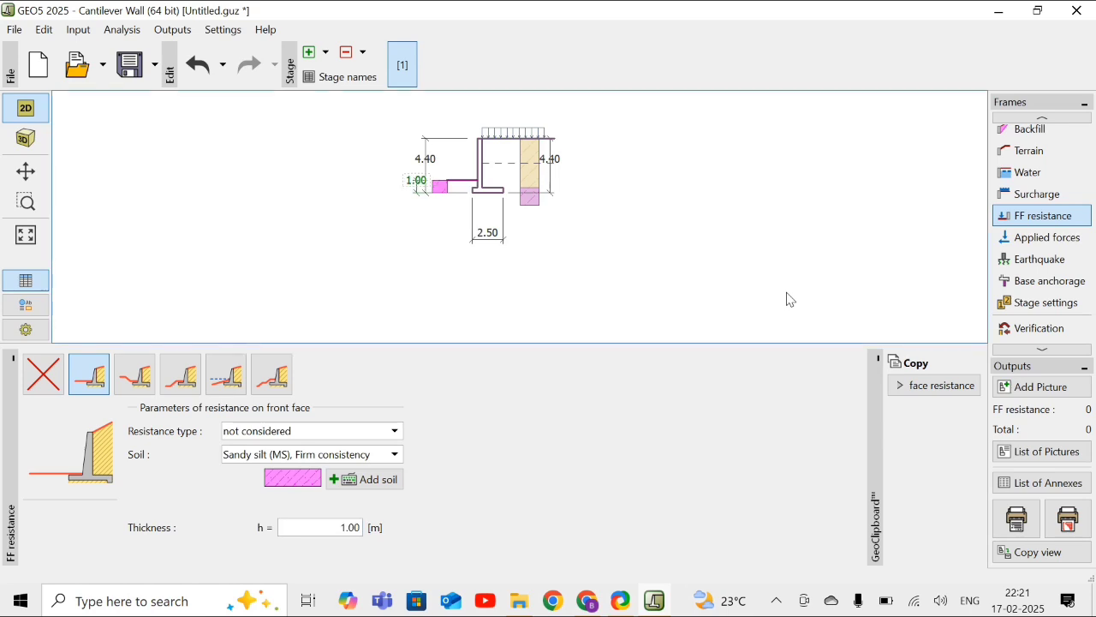
# - In the stage settings, keep the soil/soil friction angle at do not reduce and choose pressure at rest on the stem
pyautogui.click(1048, 248)
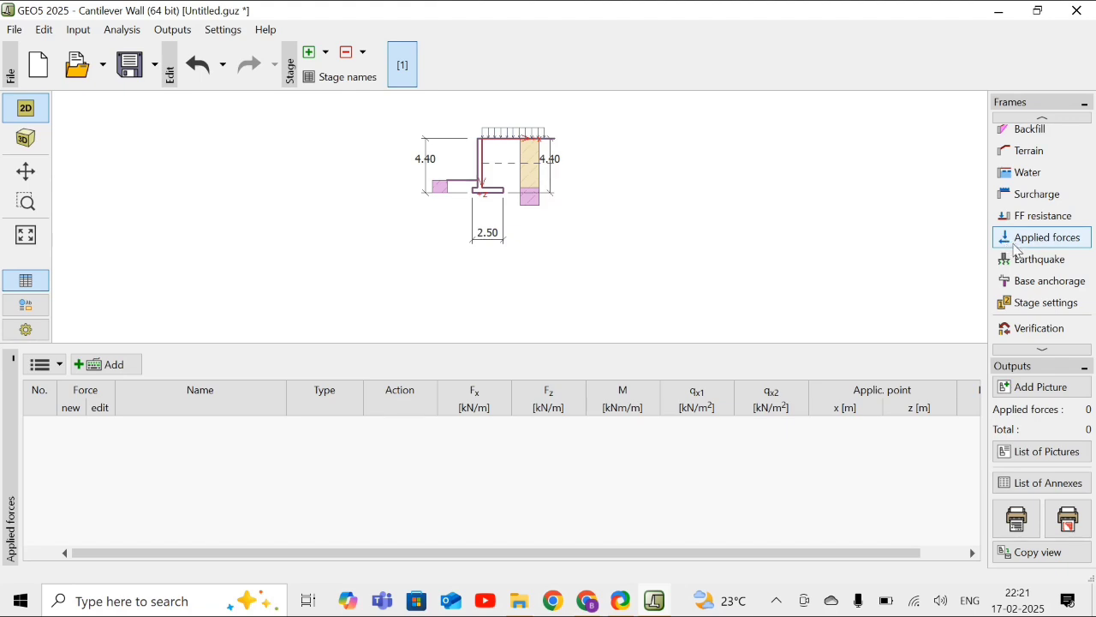
pyautogui.click(1035, 313)
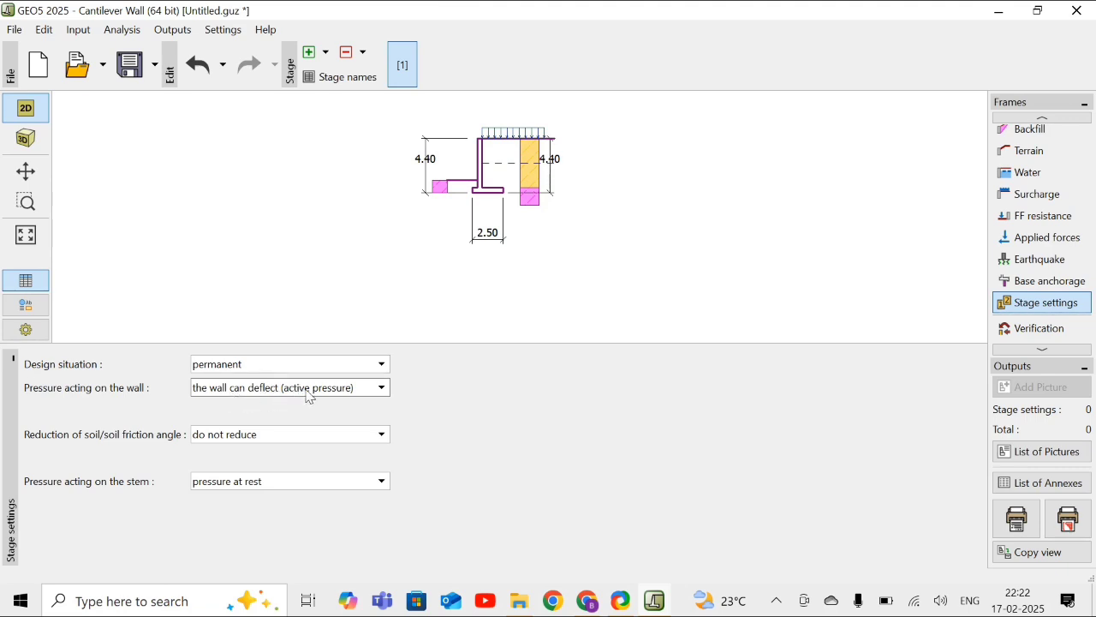
pyautogui.click(226, 436)
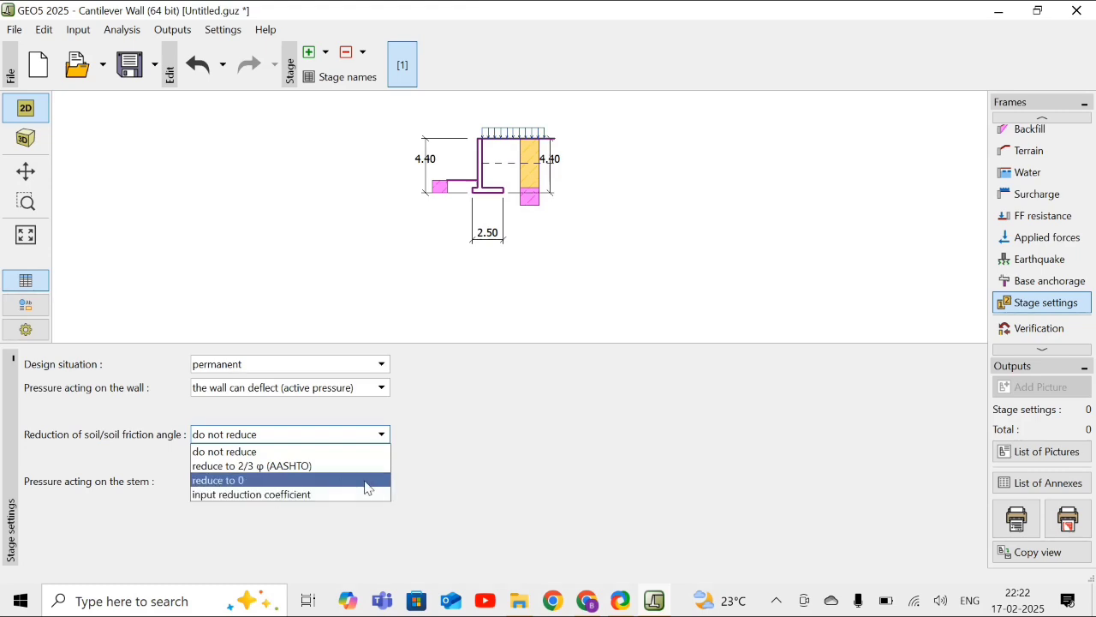
pyautogui.click(505, 485)
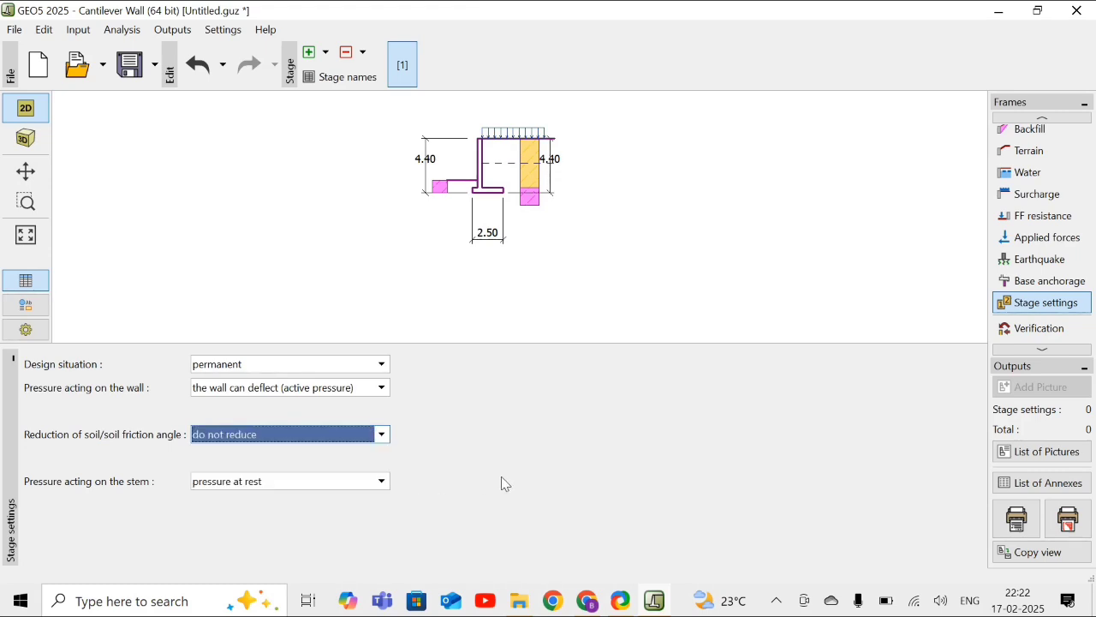
pyautogui.click(351, 492)
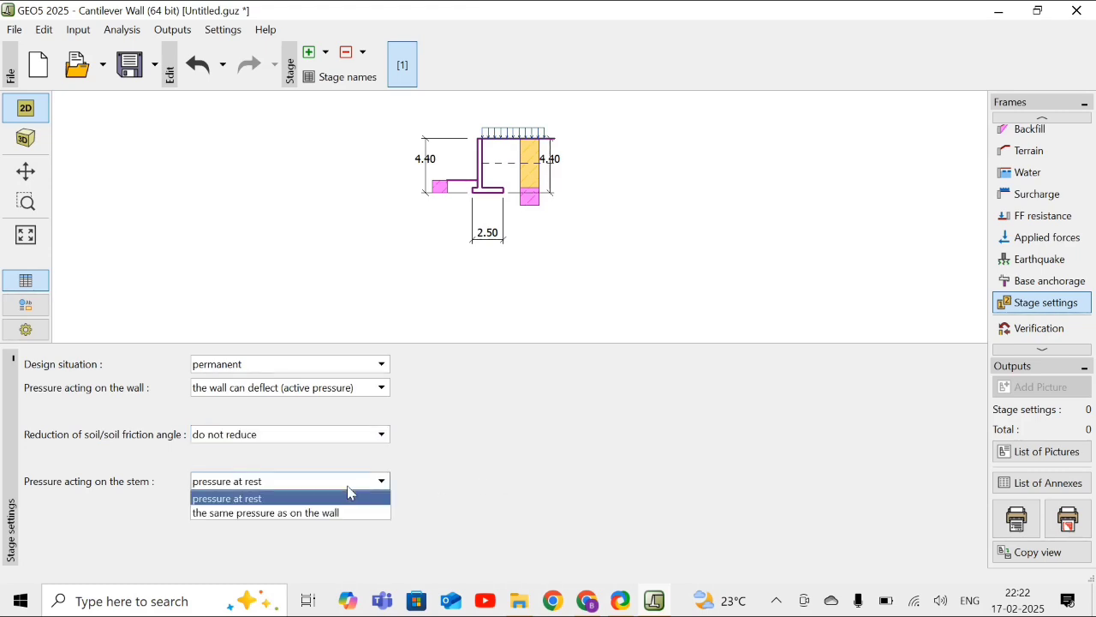
pyautogui.click(281, 505)
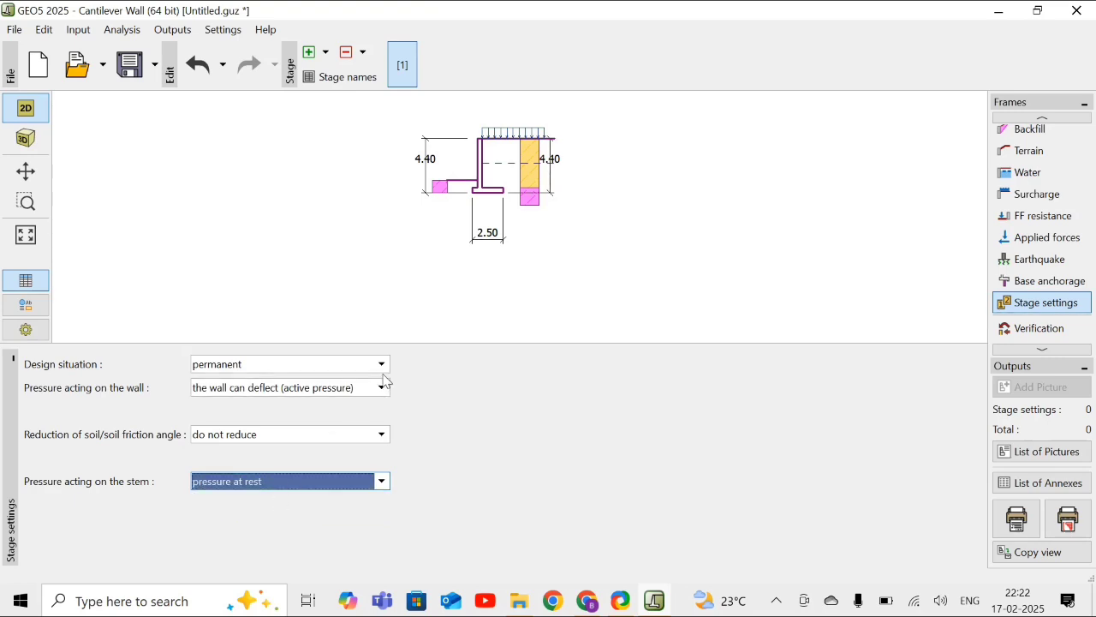
pyautogui.click(555, 313)
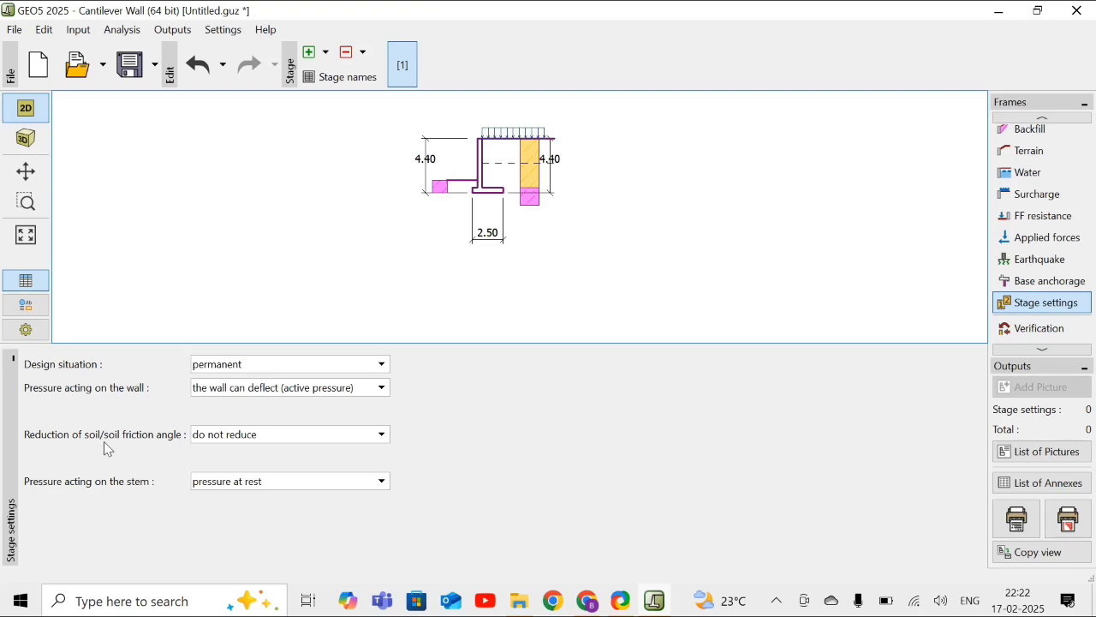
pyautogui.click(216, 438)
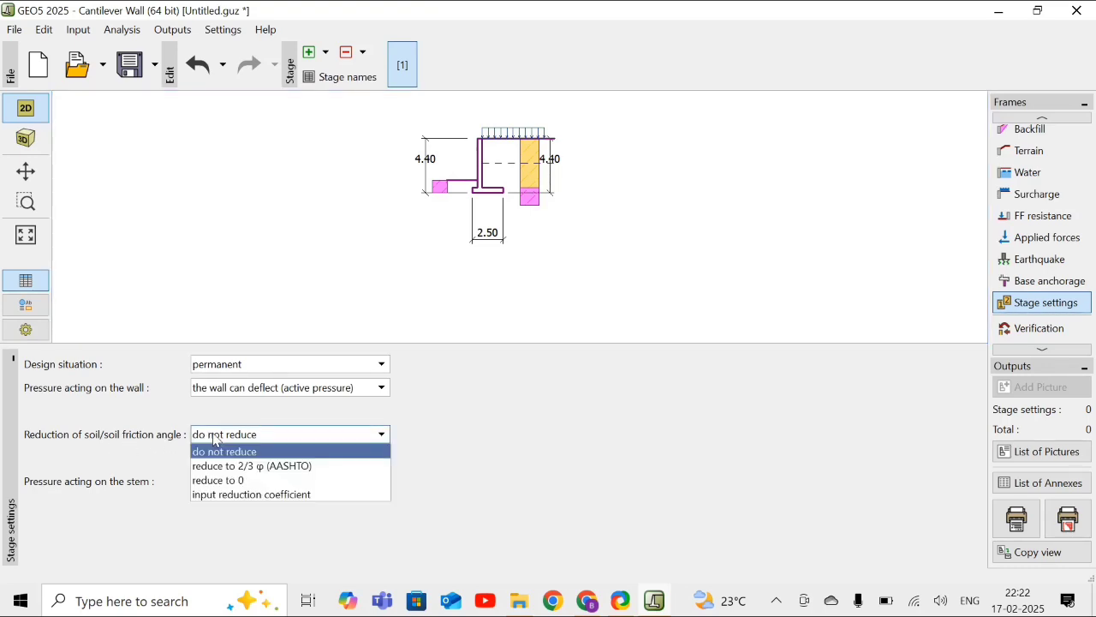
pyautogui.click(292, 189)
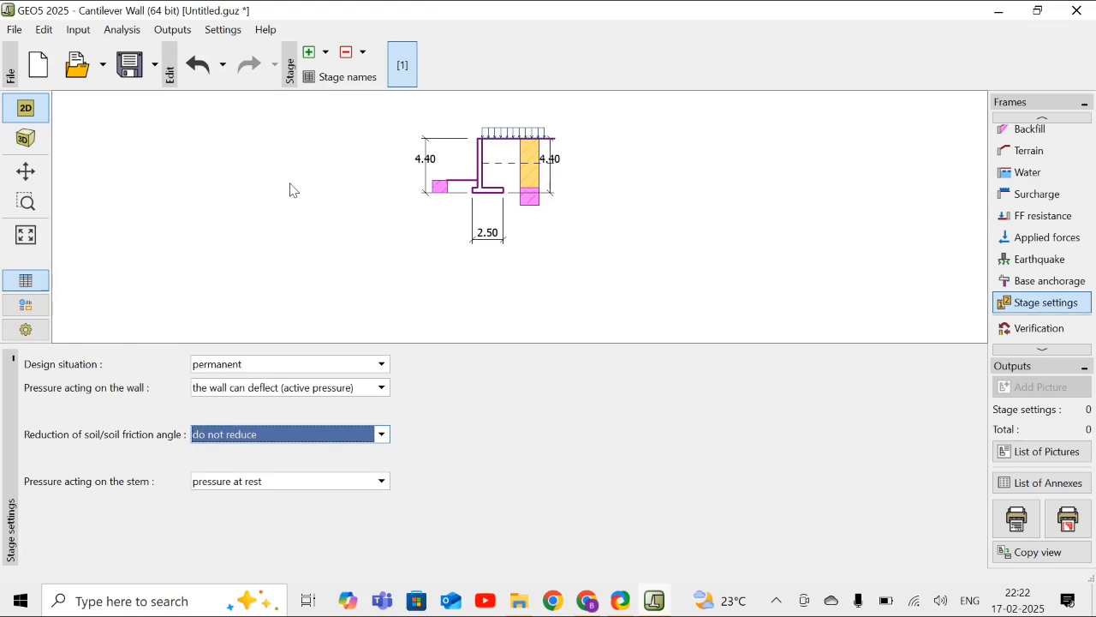
pyautogui.click(291, 189)
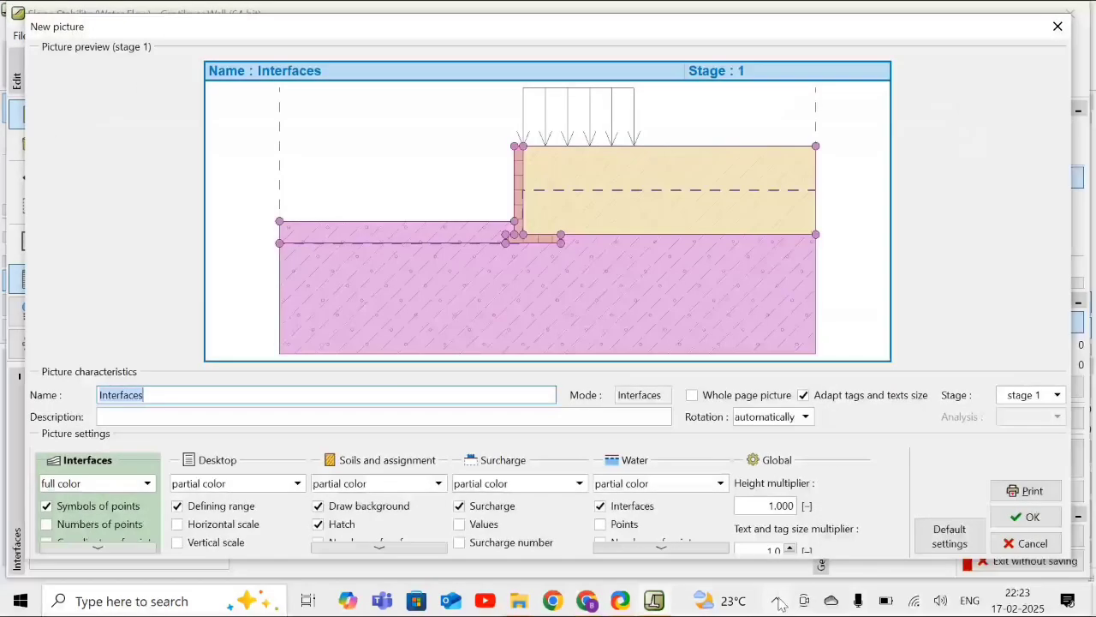
# - Analyze the slope stability for a circular slip surface with the Bishop method and the Optimization analysis type
pyautogui.click(1059, 28)
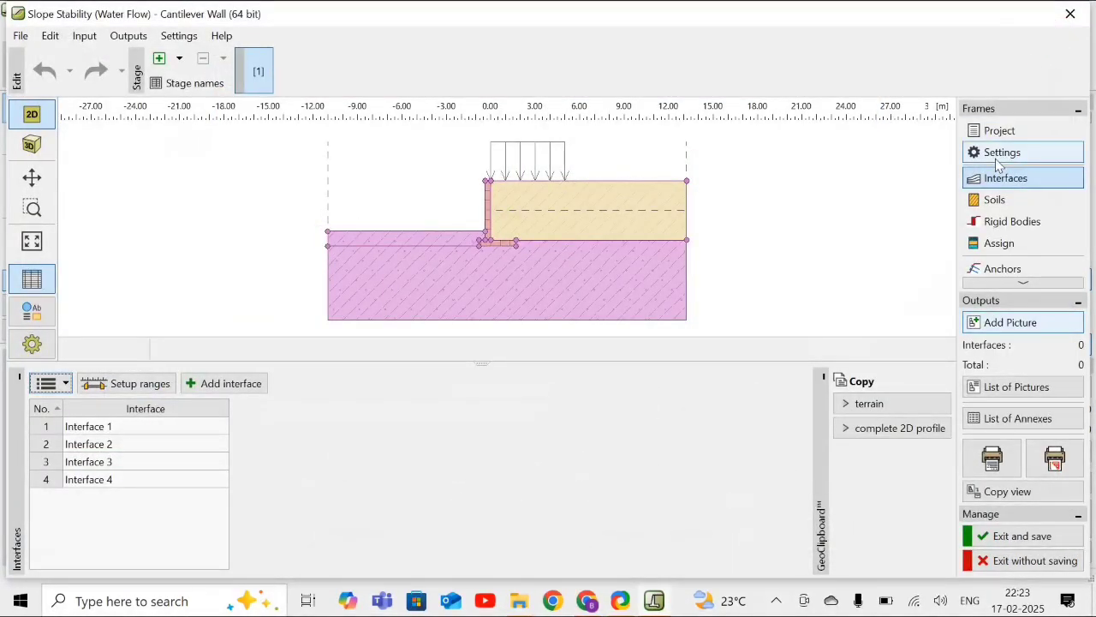
pyautogui.click(1021, 283)
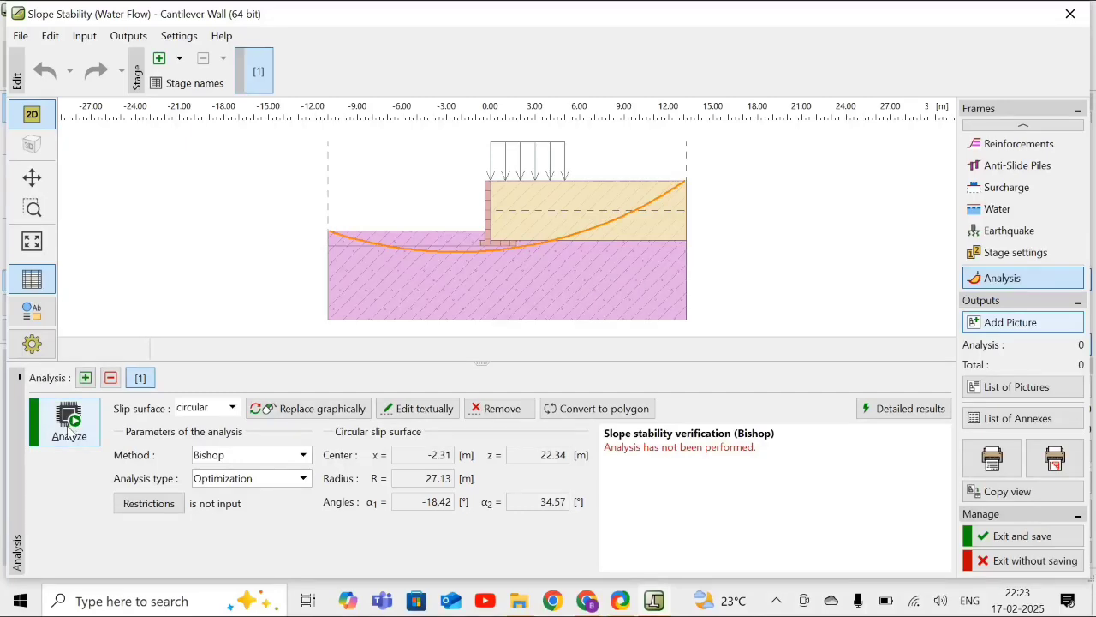
pyautogui.click(68, 431)
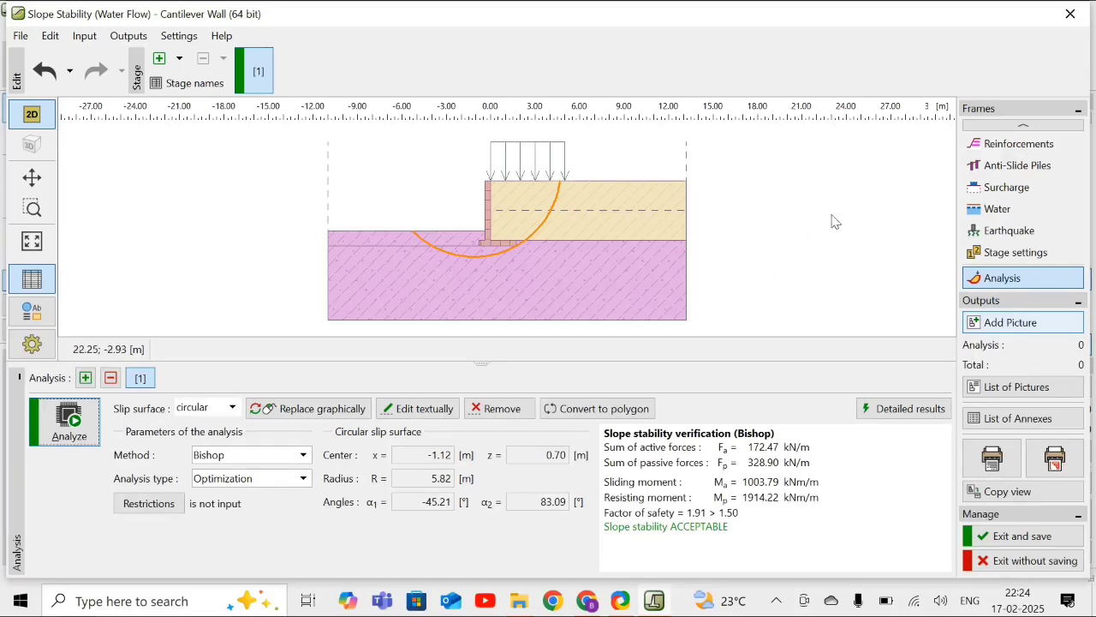
# - Exit the slope stability program and save its data into the Cantilever Wall program
pyautogui.click(1075, 15)
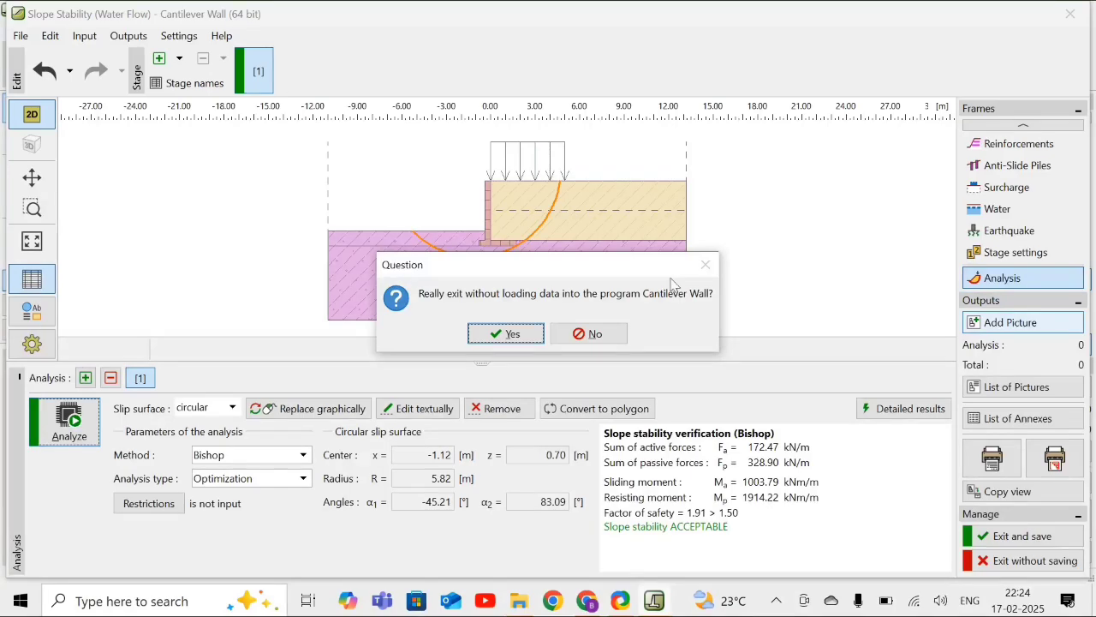
pyautogui.click(612, 337)
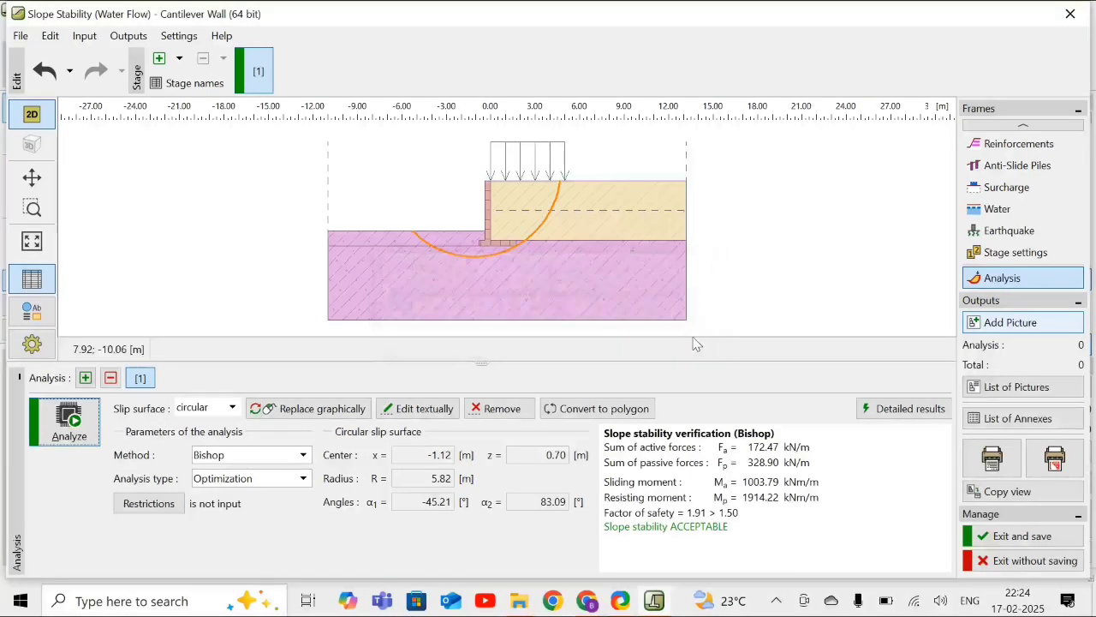
pyautogui.click(998, 538)
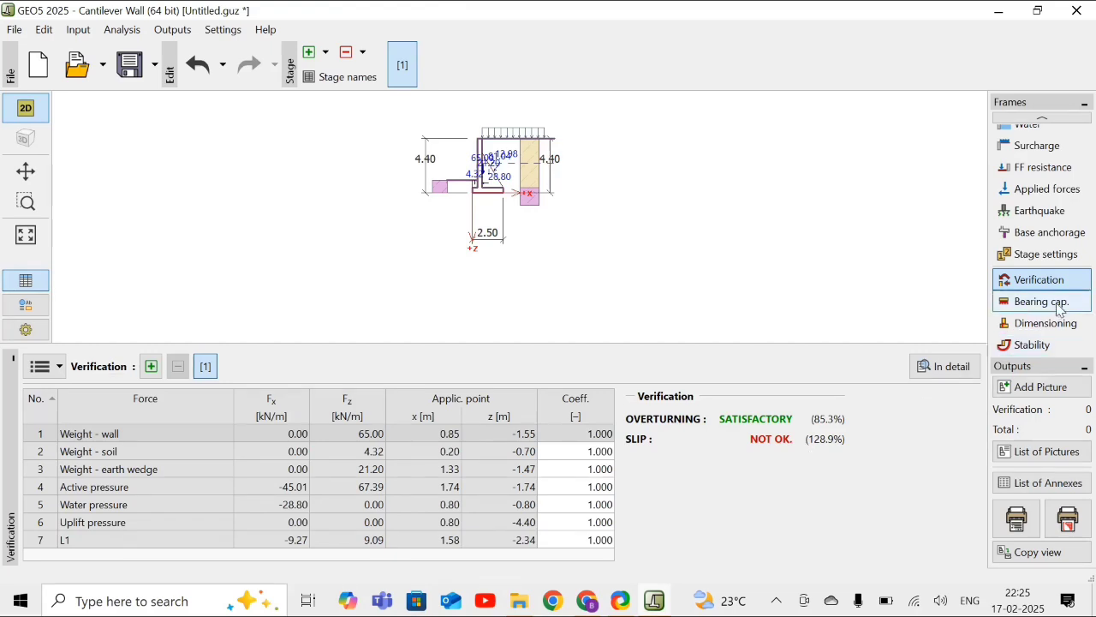
# - Change the wall geometry to the straight-toe inclined-stem shape with a key under the base
pyautogui.click(1042, 120)
pyautogui.click(1041, 120)
pyautogui.click(1041, 119)
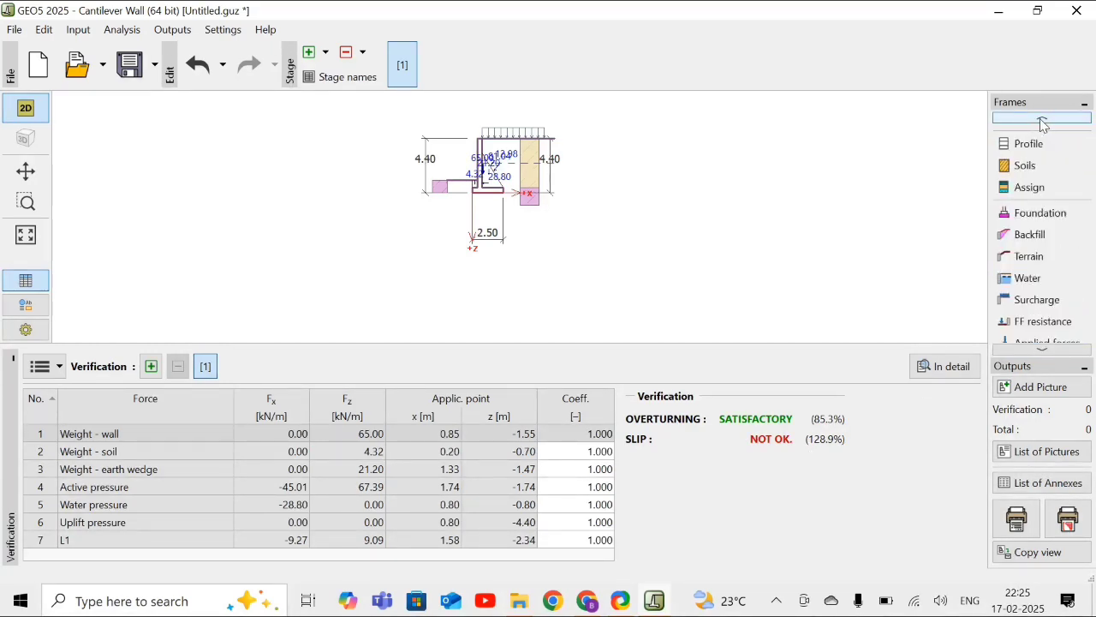
pyautogui.click(1043, 121)
pyautogui.click(1043, 122)
pyautogui.click(1043, 122)
pyautogui.click(1041, 122)
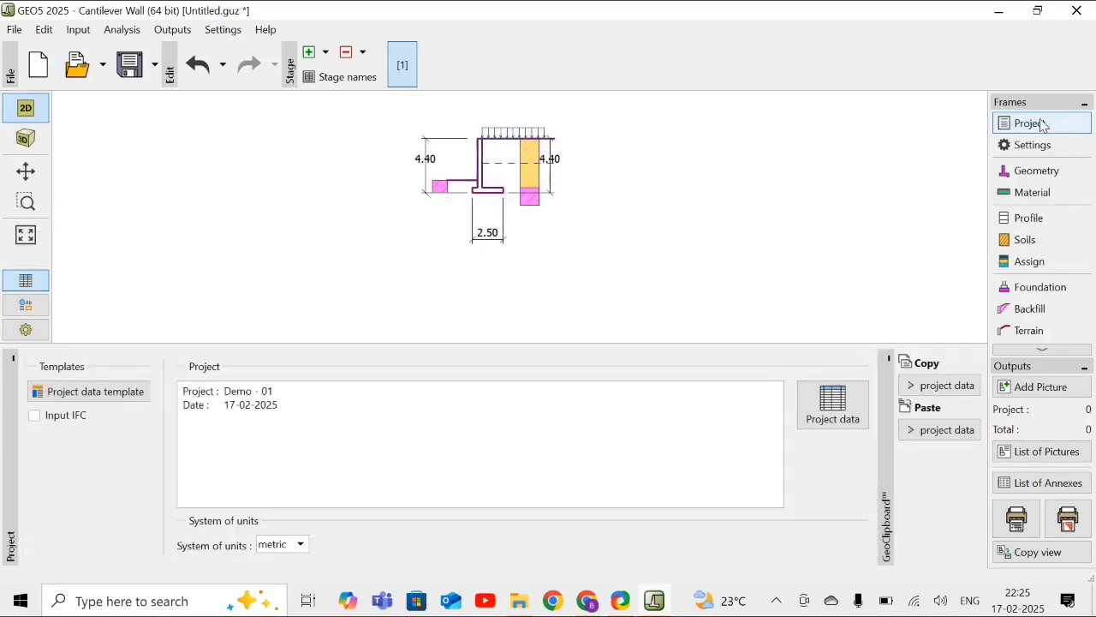
pyautogui.click(1031, 172)
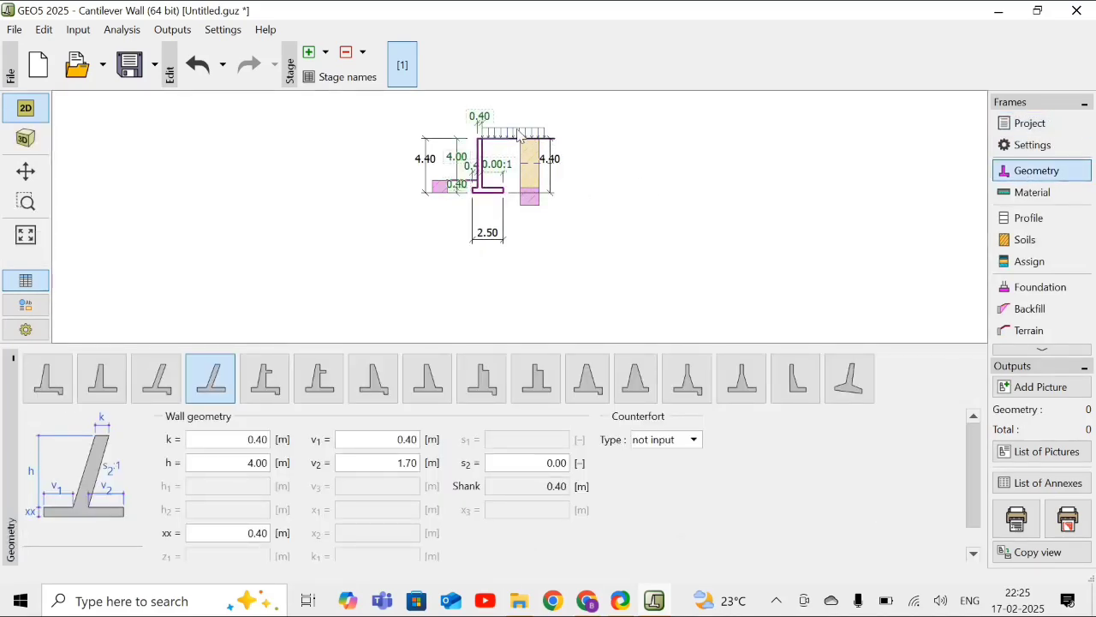
pyautogui.scroll(4, 518, 136)
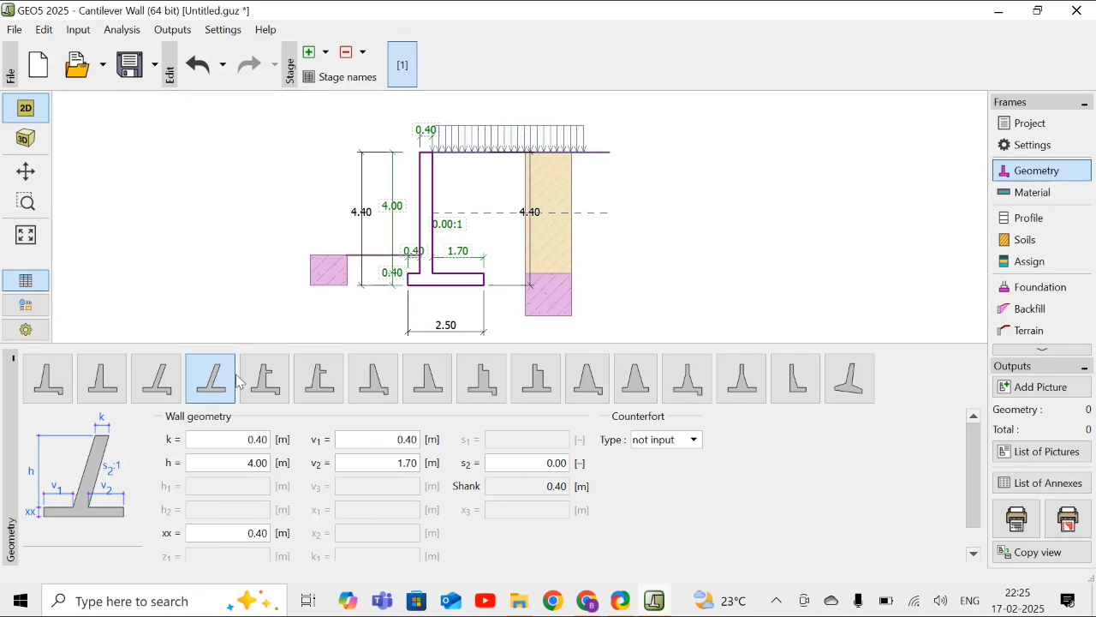
pyautogui.click(167, 390)
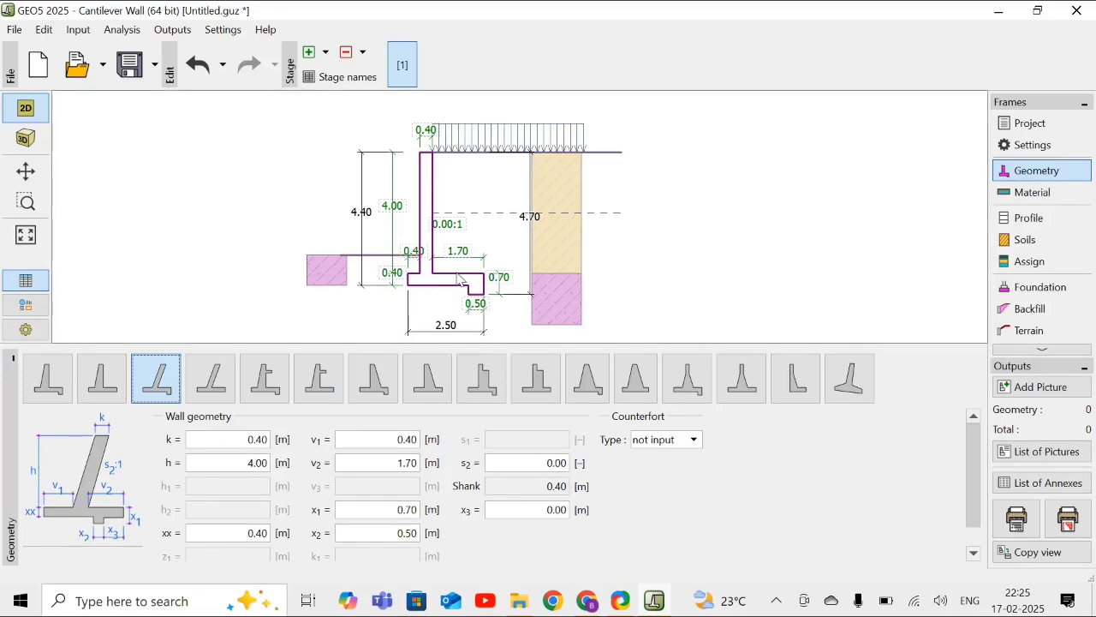
# - Set the stem height h to 3.60 m and the key dimensions to x1 = 0.80 m and x2 = 0.4 m
pyautogui.click(258, 463)
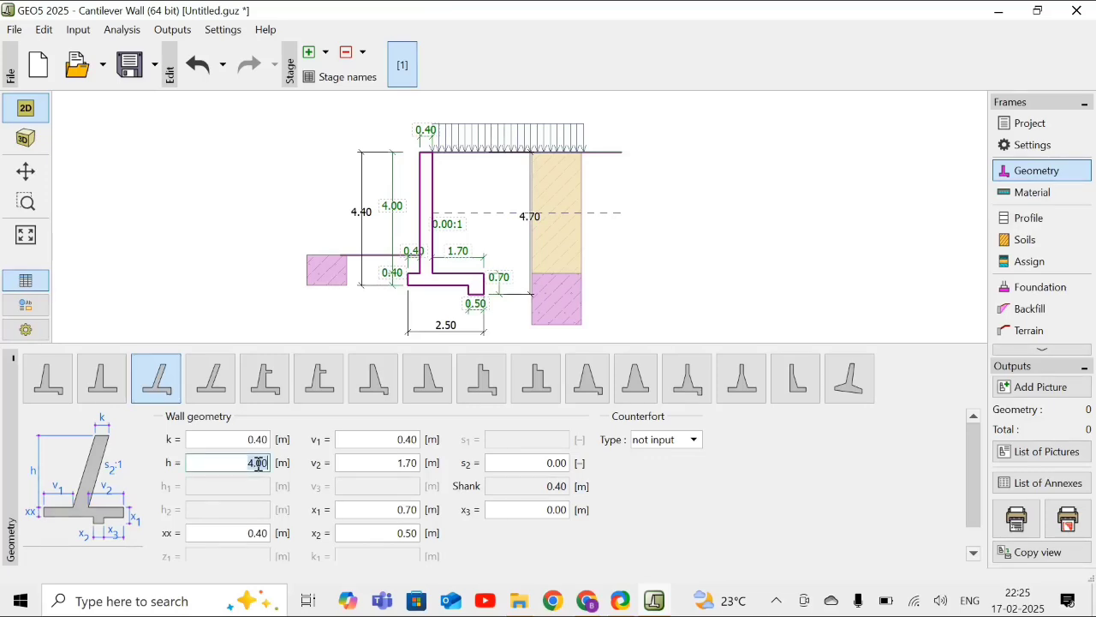
pyautogui.write('3.6')
pyautogui.click(409, 512)
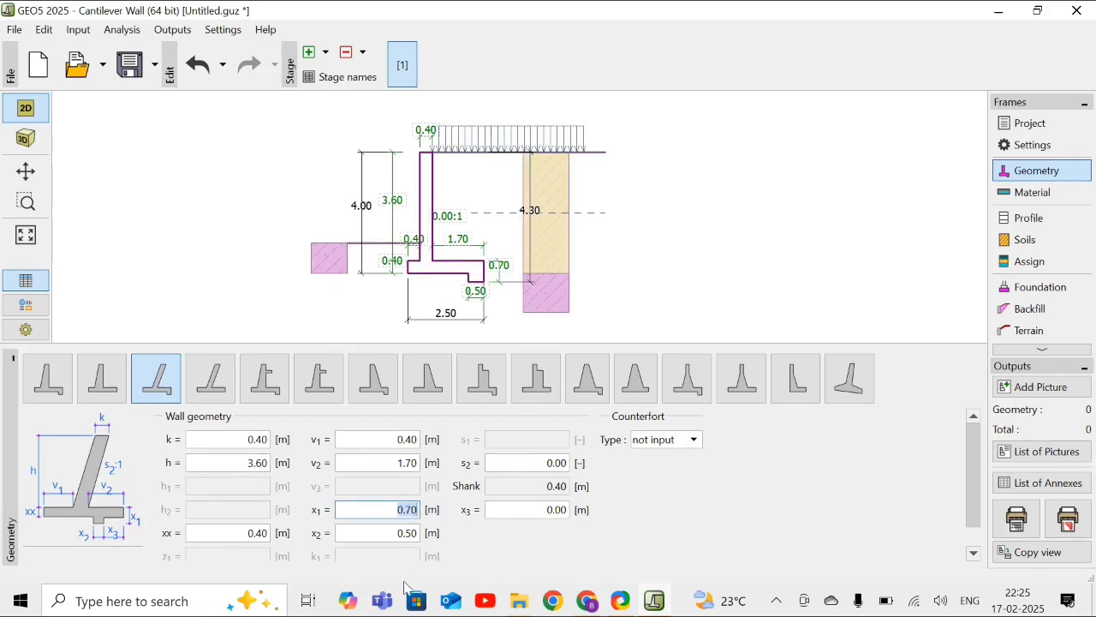
pyautogui.write('0.8')
pyautogui.click(410, 532)
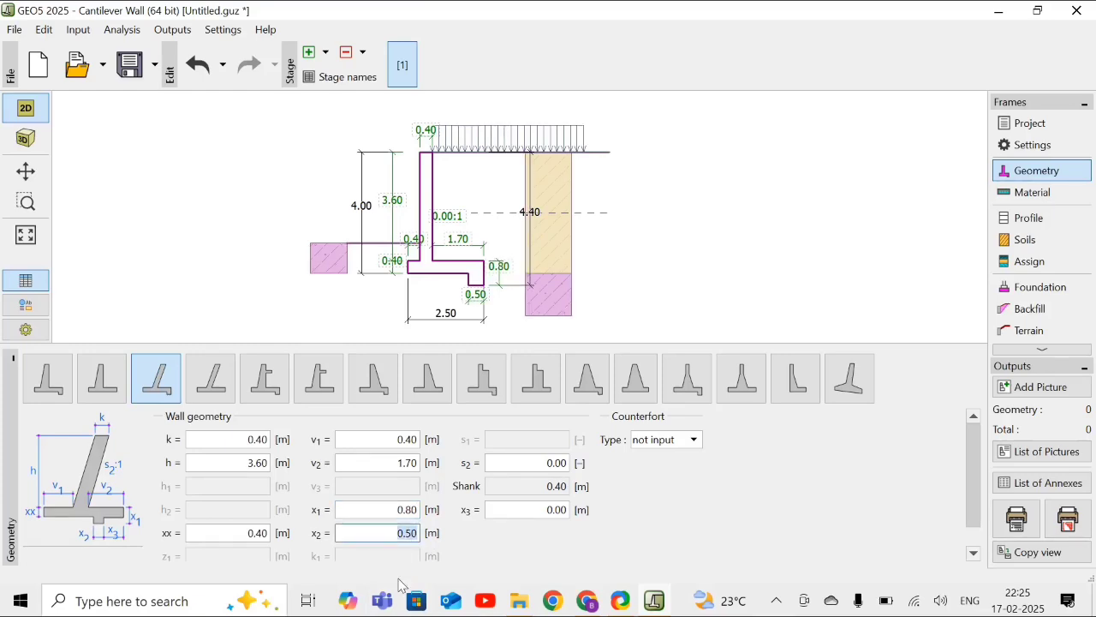
pyautogui.write('0')
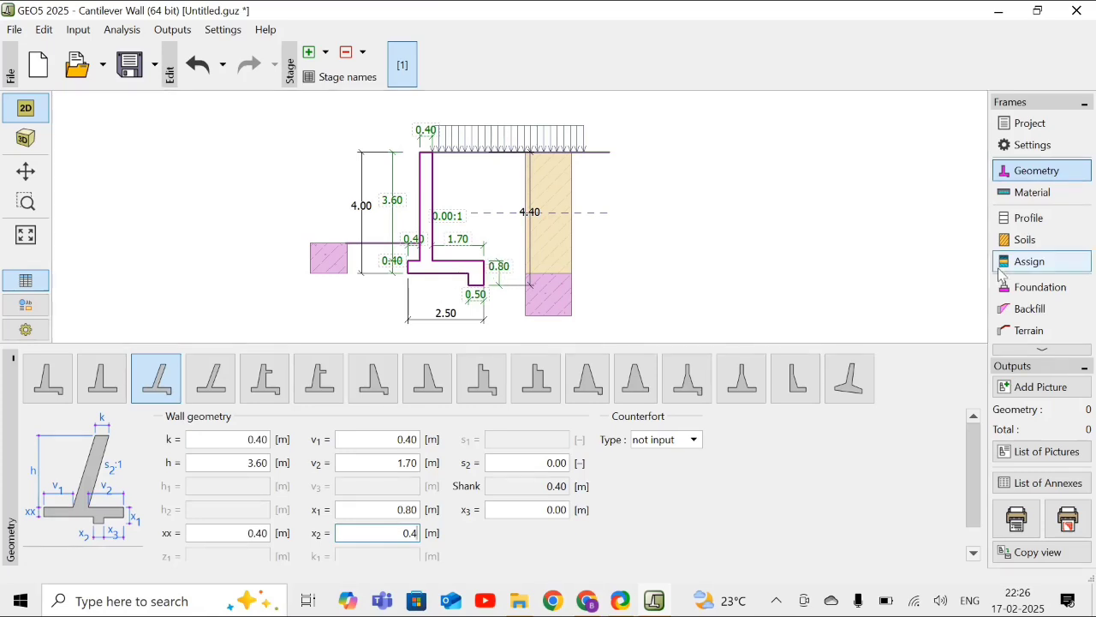
pyautogui.click(1040, 350)
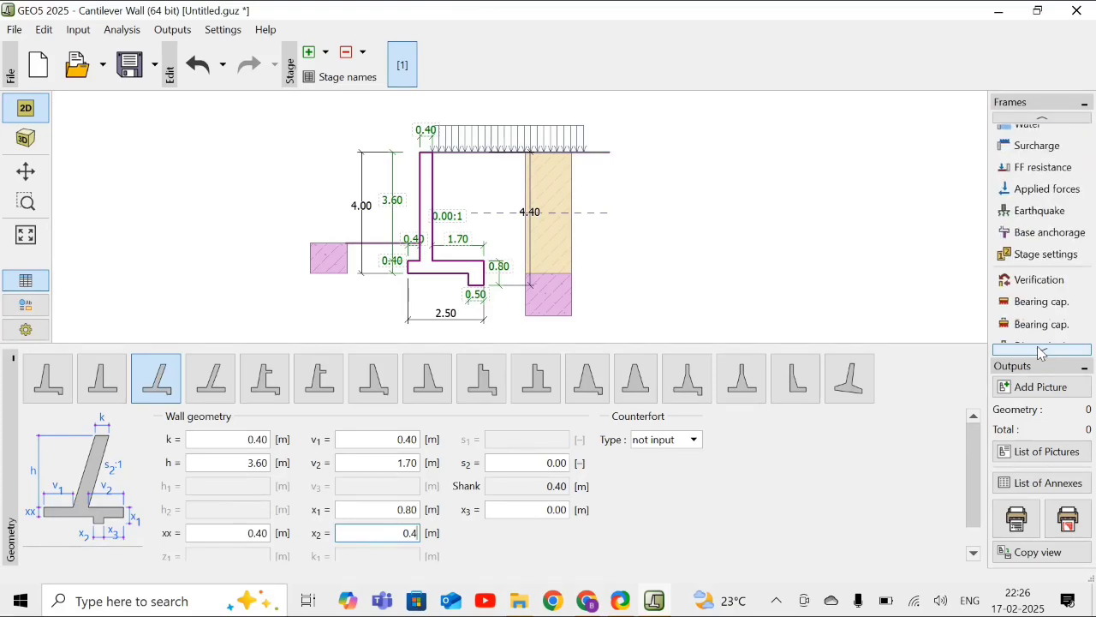
pyautogui.click(1038, 347)
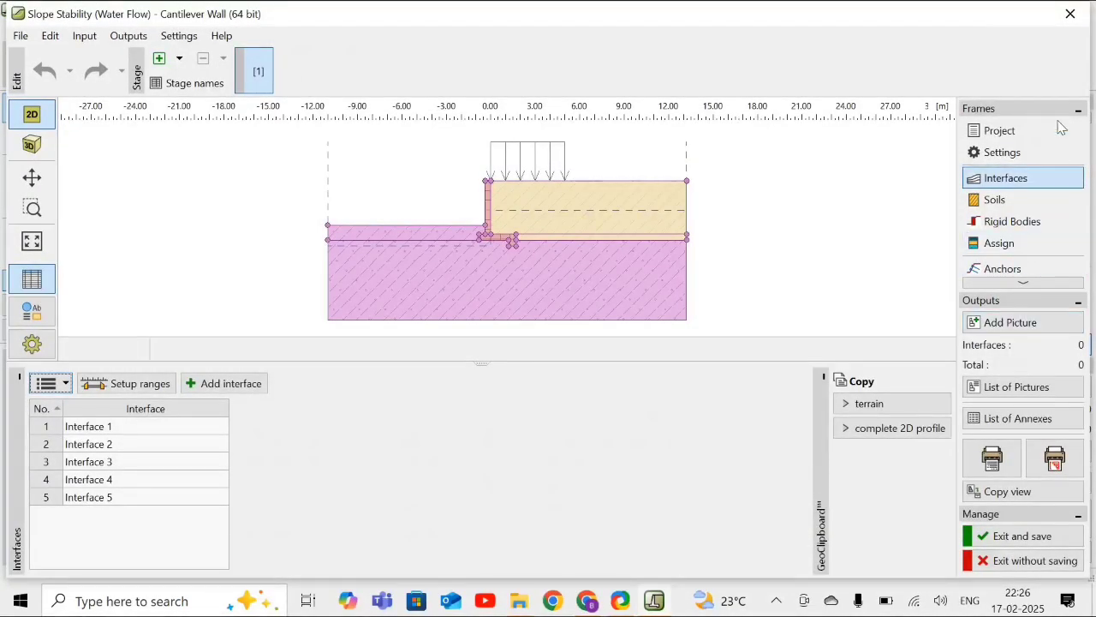
pyautogui.click(1070, 14)
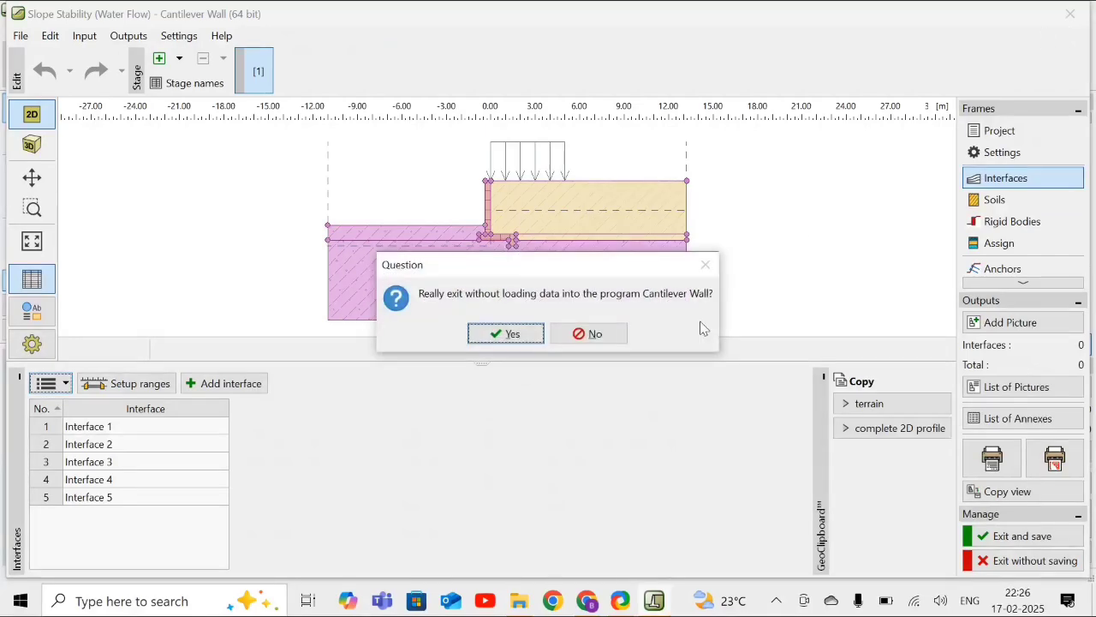
pyautogui.click(531, 335)
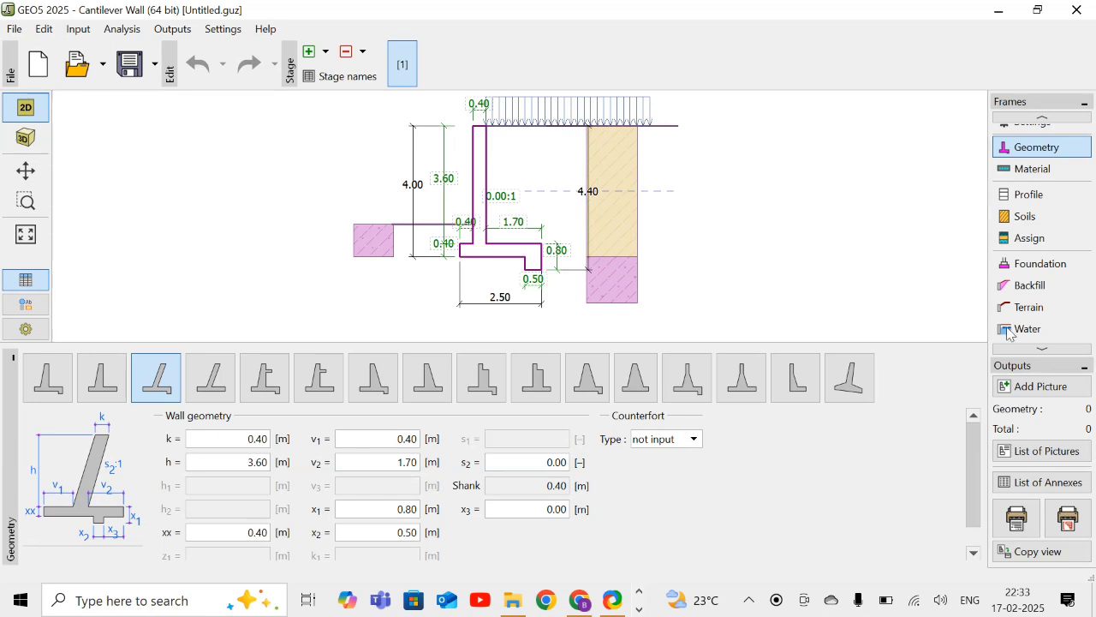
# - Check the overturning and slip verification of the modified wall
pyautogui.click(1037, 349)
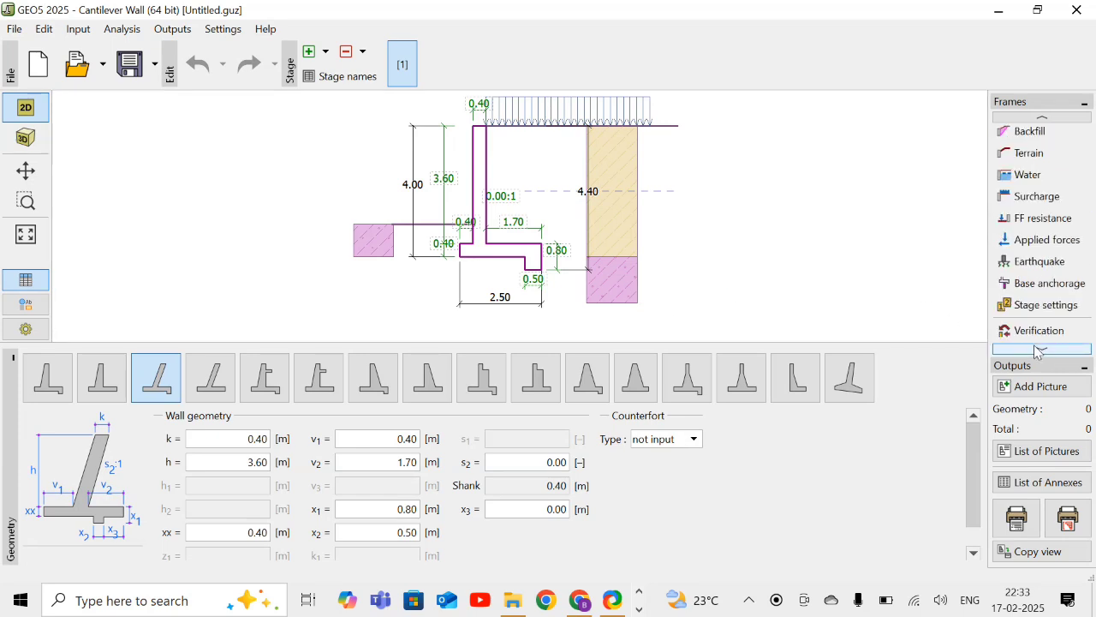
pyautogui.click(1037, 350)
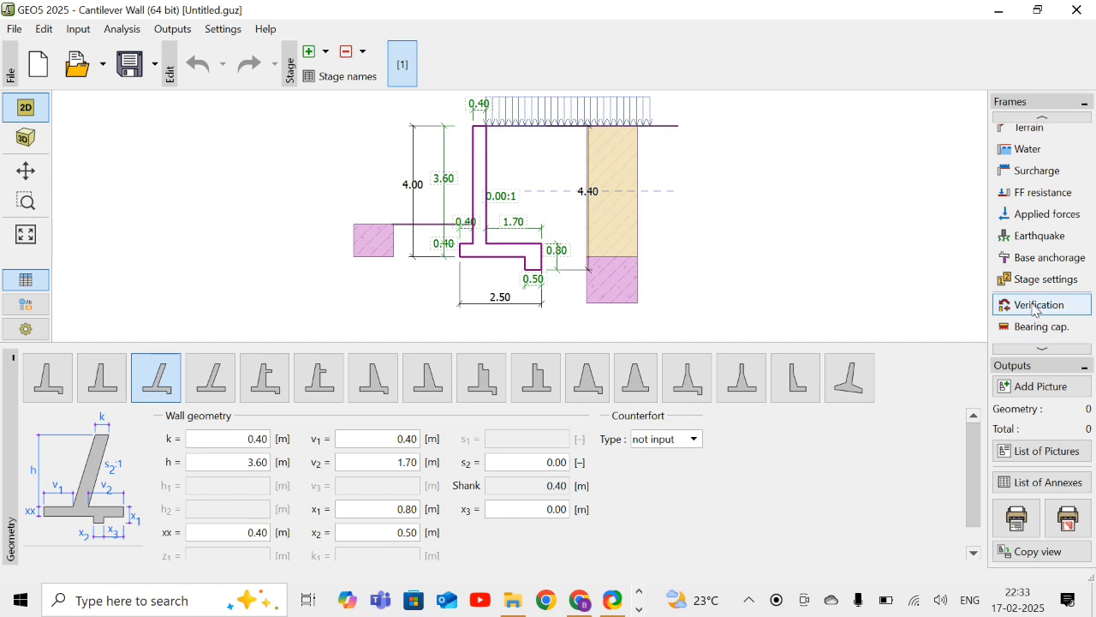
pyautogui.click(1031, 304)
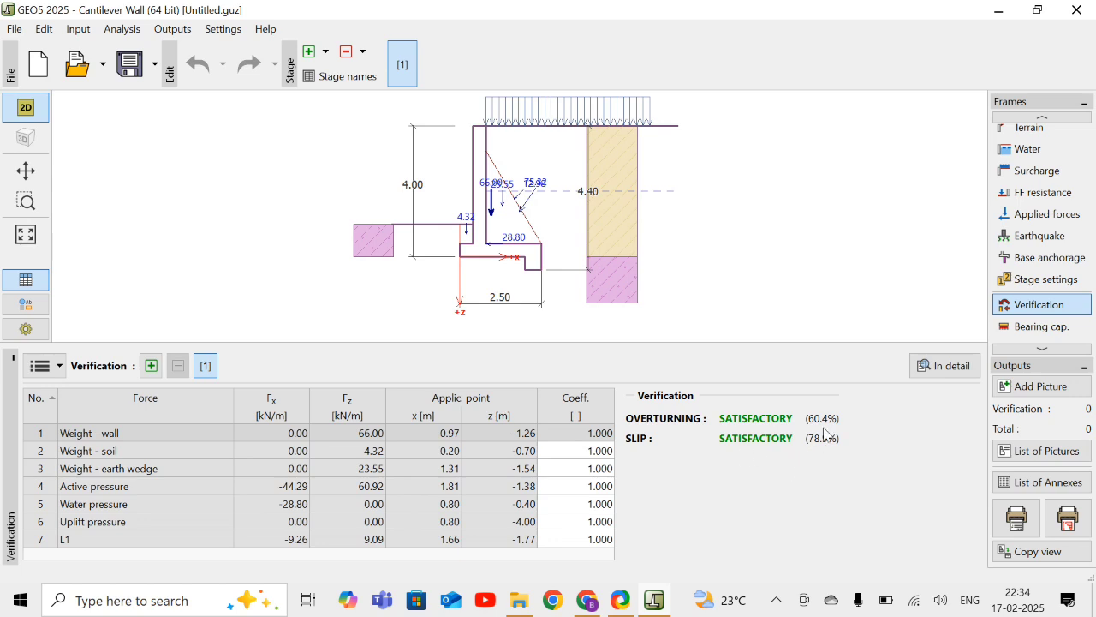
# - Set the ultimate bearing capacity of the foundation soil to 17.5 kPa, keeping the stress in the footing bottom as rectangle
pyautogui.click(1034, 332)
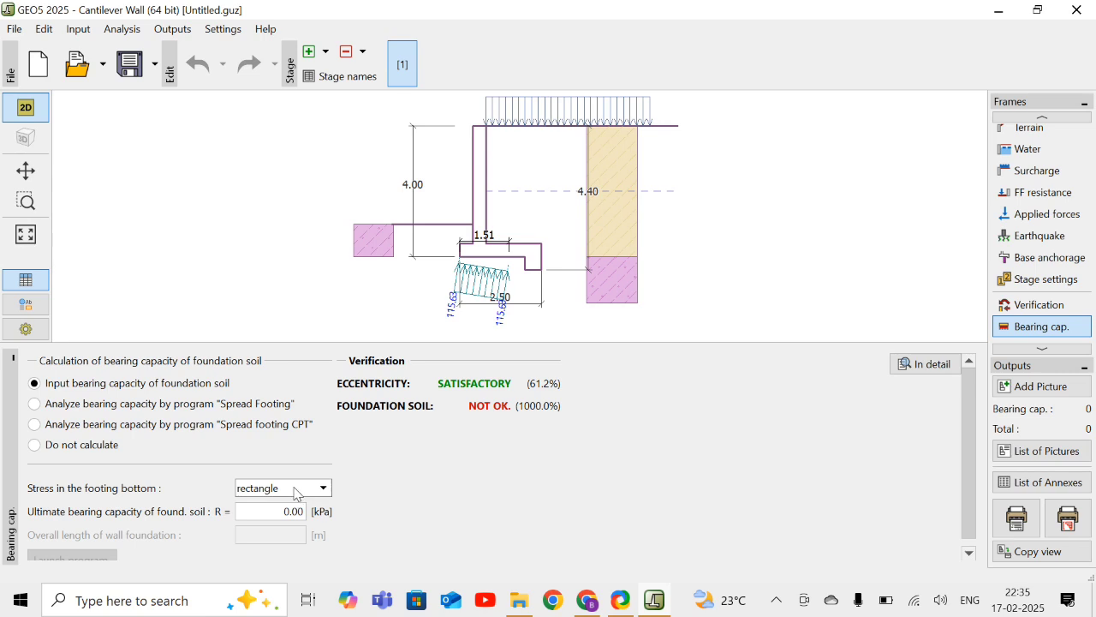
pyautogui.click(283, 511)
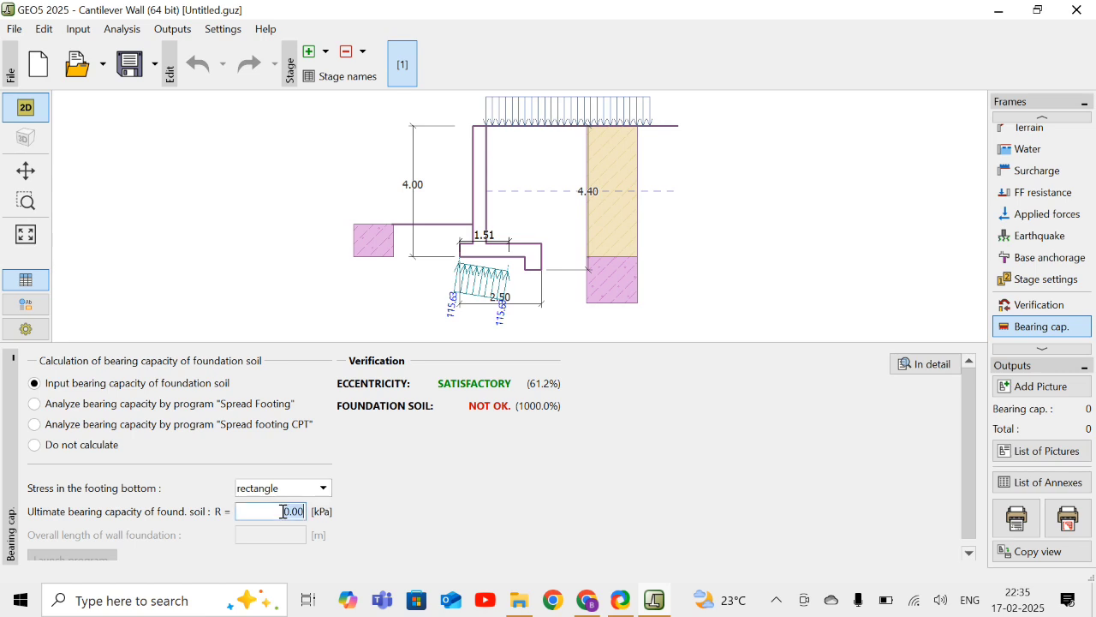
pyautogui.write('17.5')
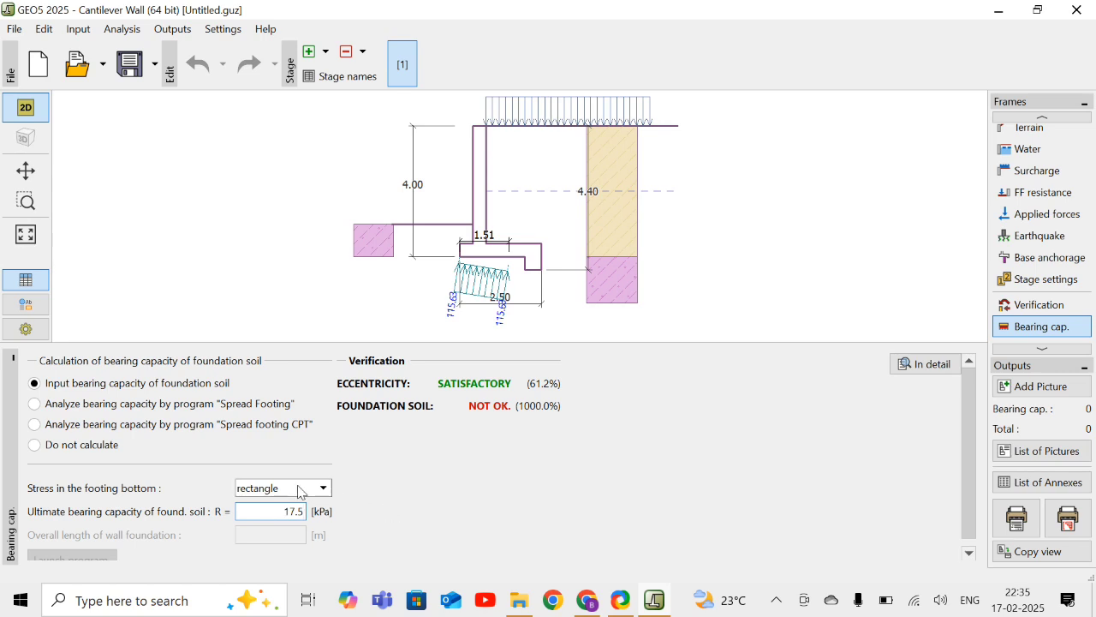
pyautogui.click(298, 485)
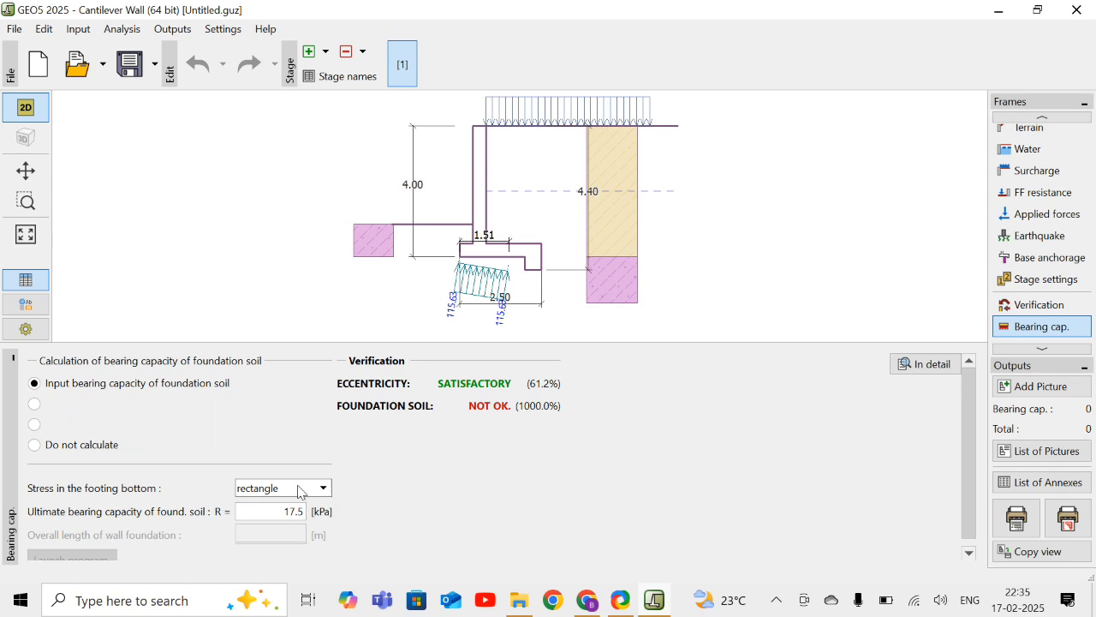
pyautogui.click(299, 489)
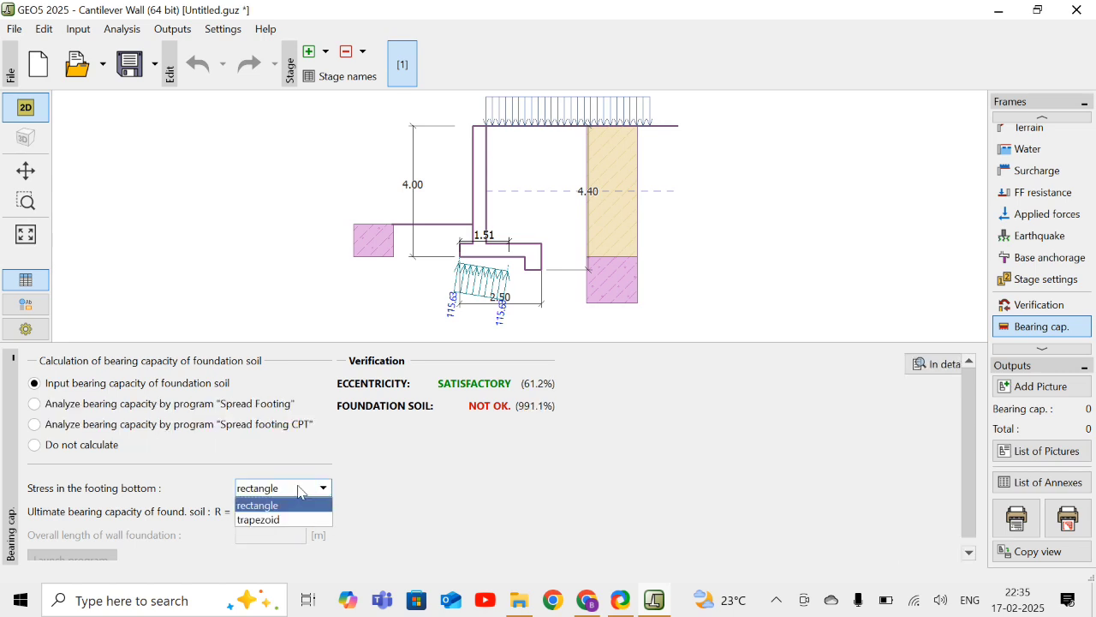
pyautogui.click(299, 490)
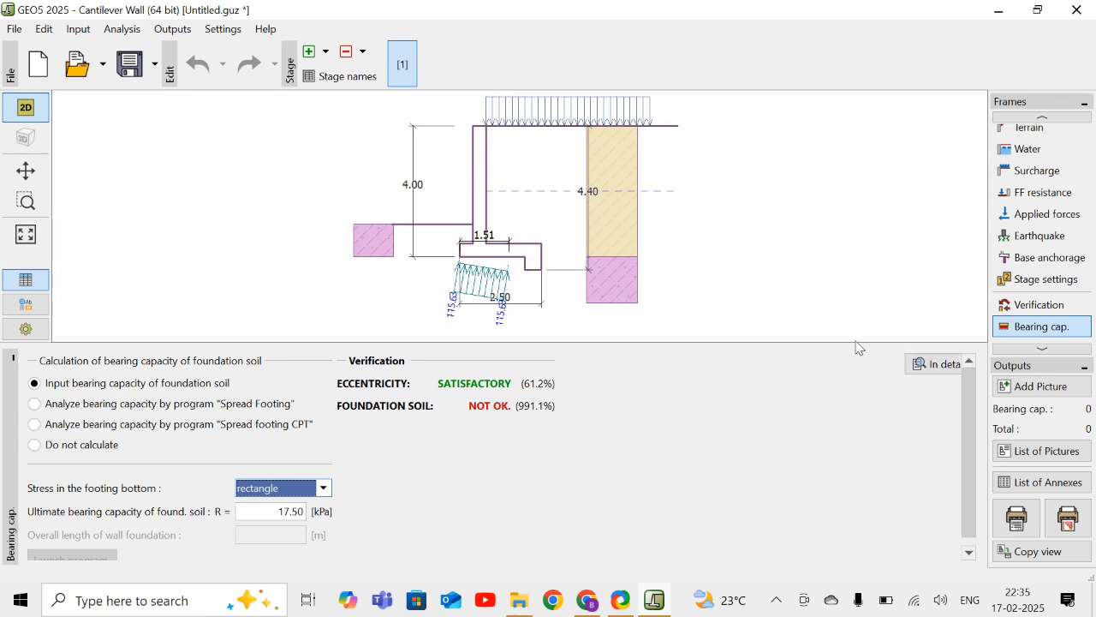
# - Set the ultimate bearing capacity of the foundation soil to 175 kPa and return to the wall verification
pyautogui.click(1031, 306)
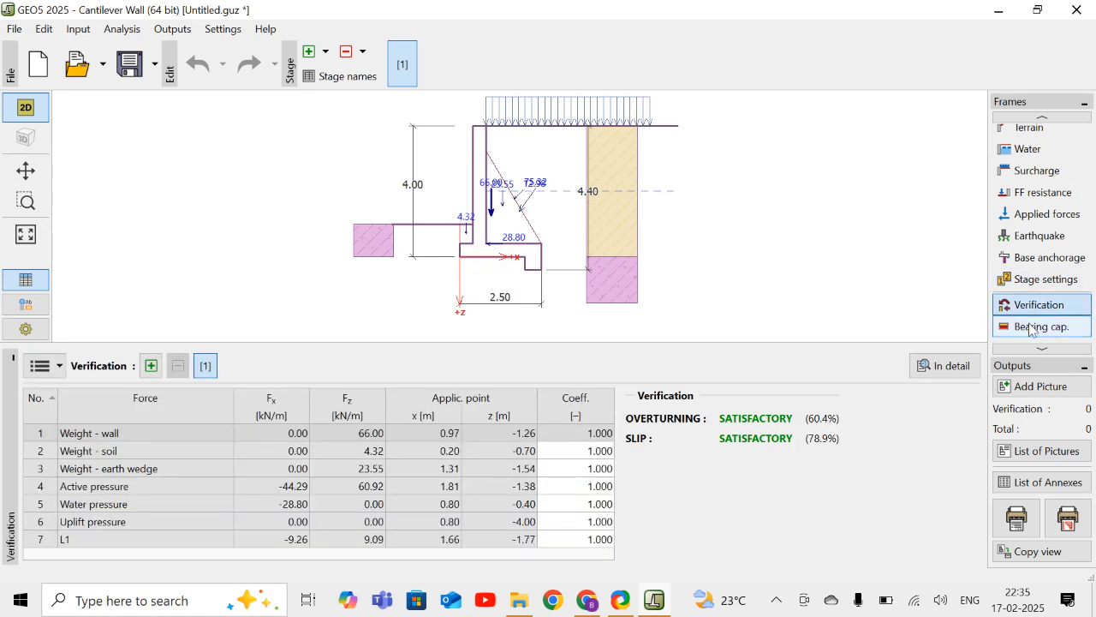
pyautogui.click(1031, 328)
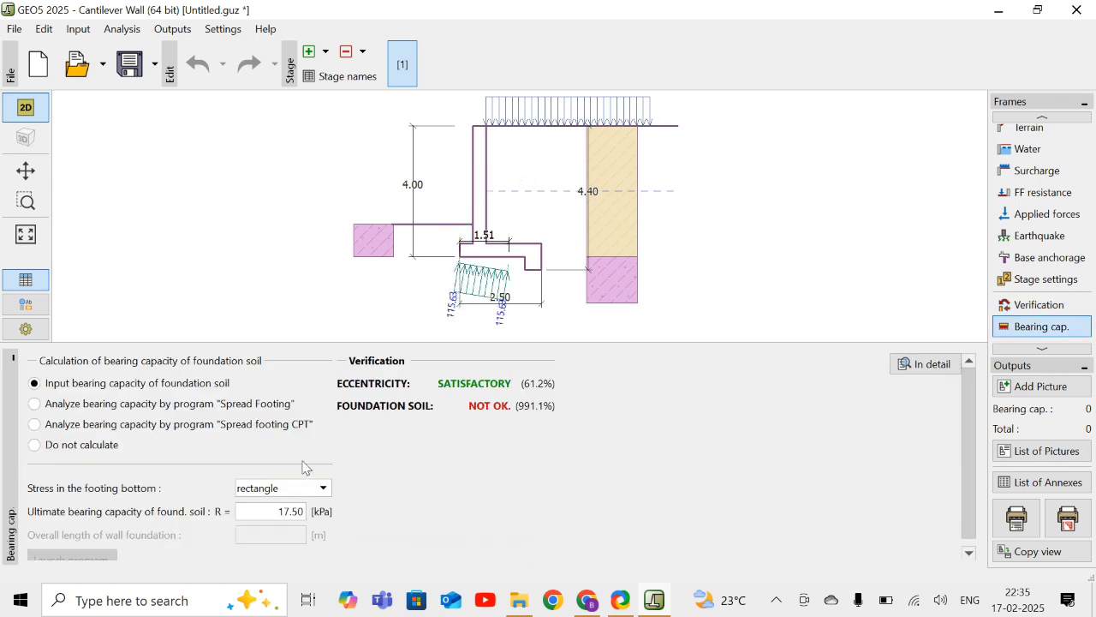
pyautogui.doubleClick(299, 510)
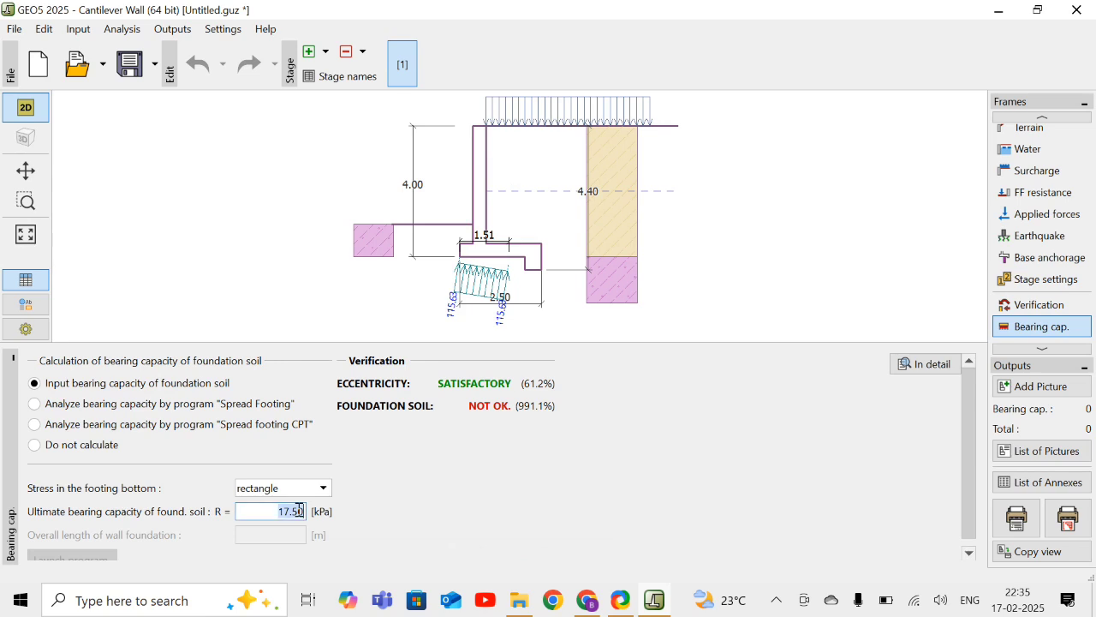
pyautogui.press('BackSpace')
pyautogui.write('175')
pyautogui.click(1039, 306)
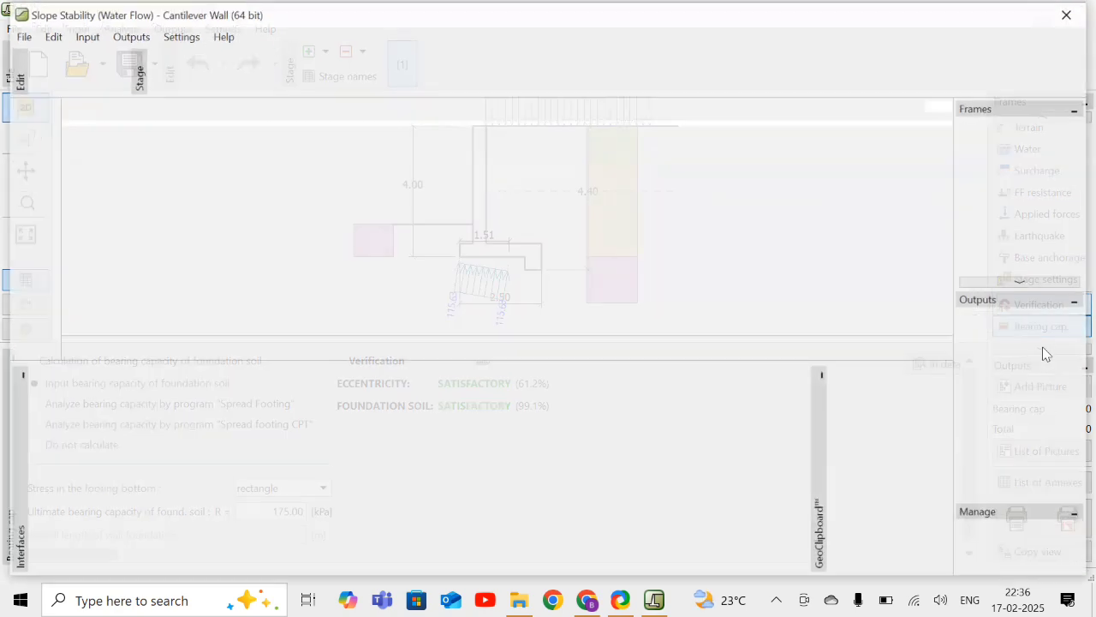
# - Exit the slope stability program without loading its data and check the dimensioning of the wall's reinforcement
pyautogui.click(1070, 13)
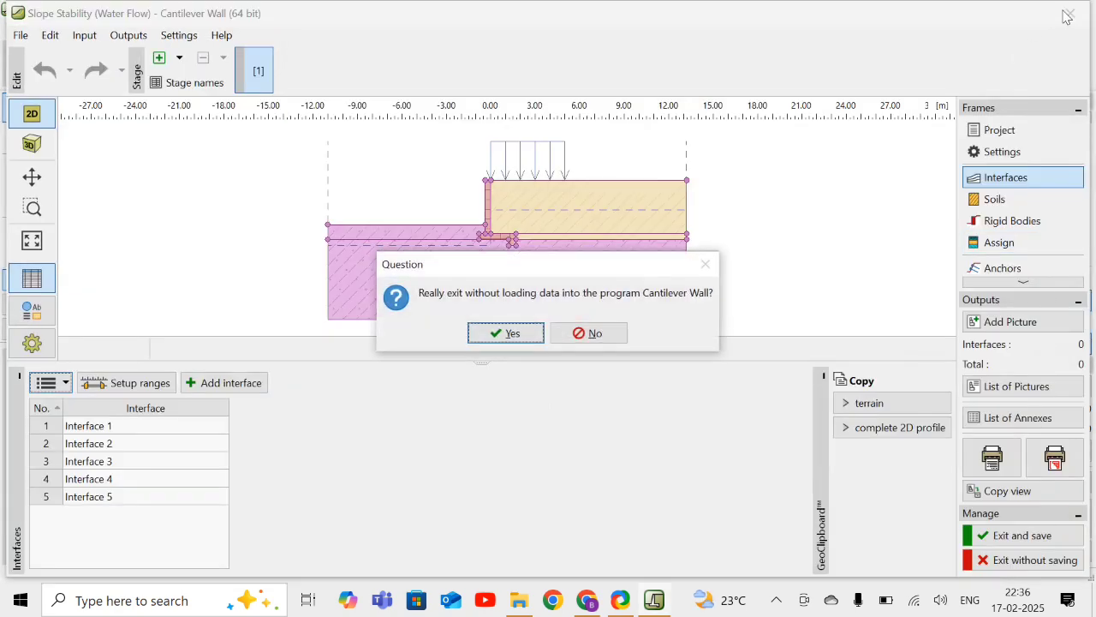
pyautogui.click(518, 333)
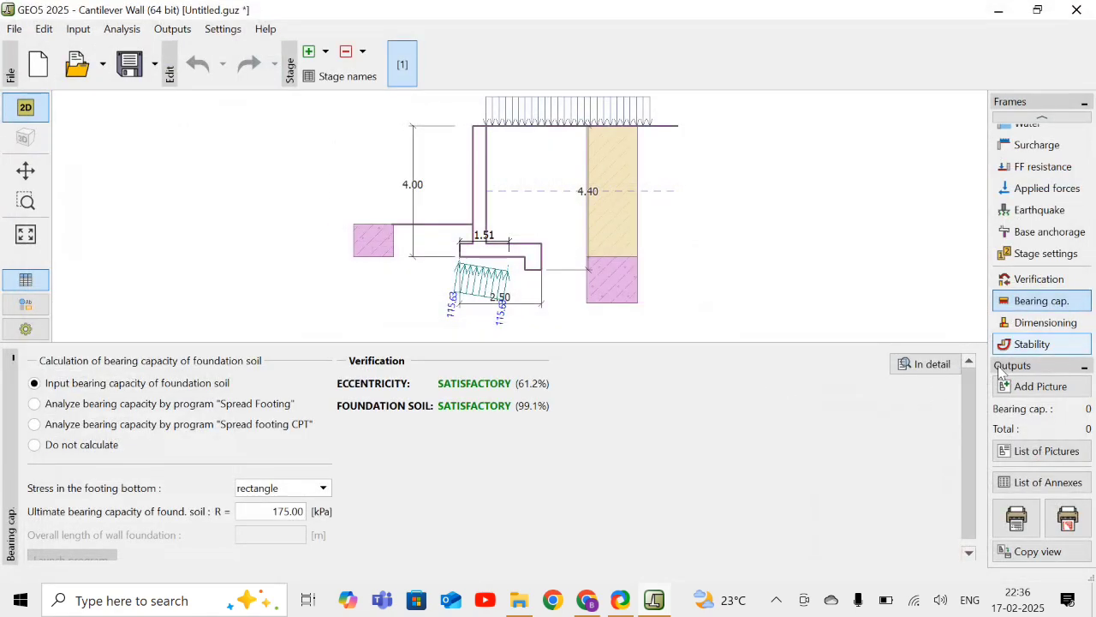
pyautogui.click(1044, 331)
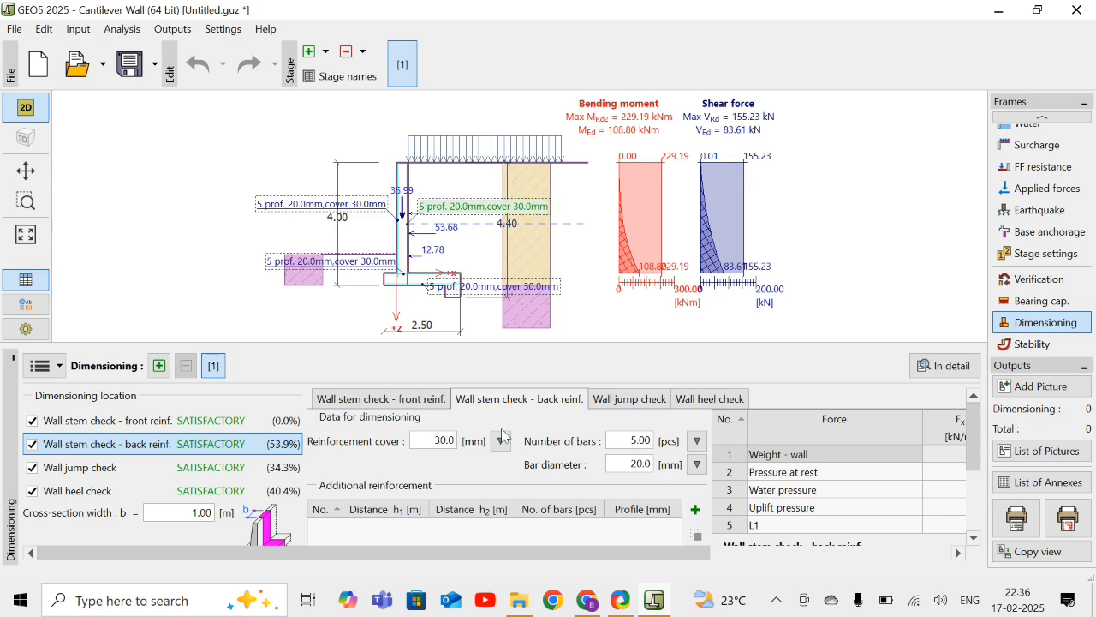
# - Analyze the revised wall's slope stability for a circular slip surface using Bishop with optimization, and exit without loading the data
pyautogui.click(1069, 352)
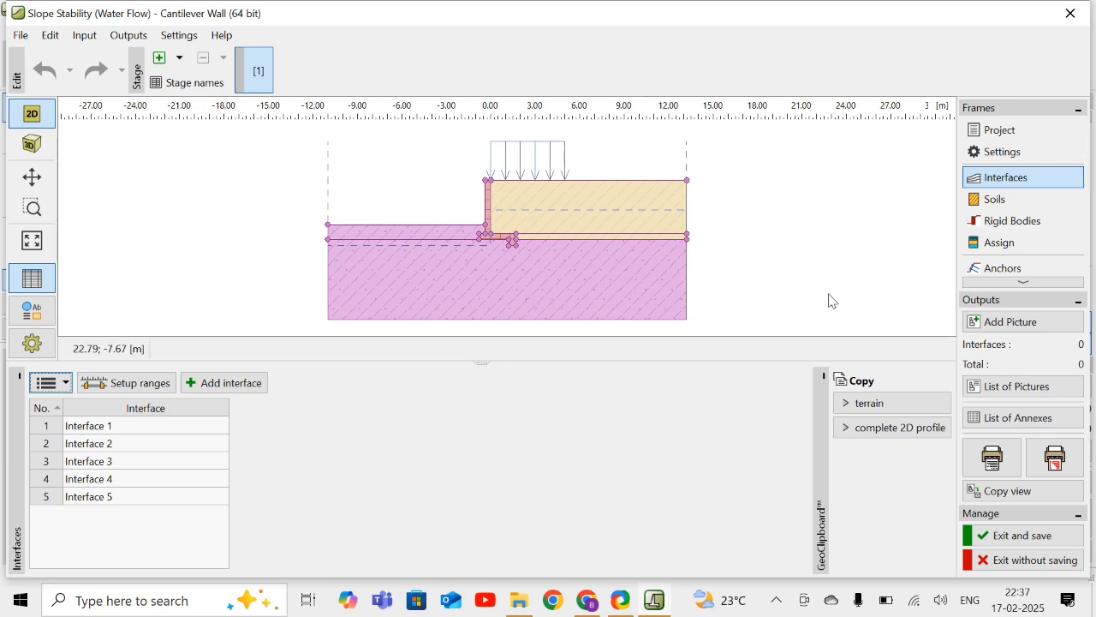
pyautogui.click(1031, 280)
pyautogui.click(1031, 280)
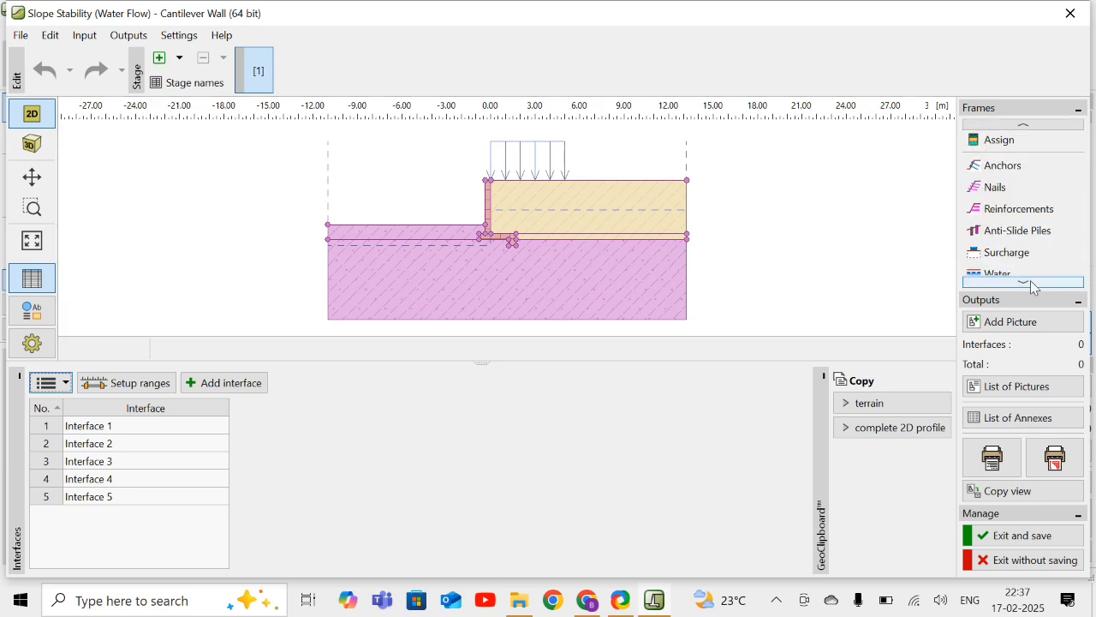
pyautogui.click(1030, 280)
pyautogui.click(1031, 280)
pyautogui.click(1030, 280)
pyautogui.click(1030, 280)
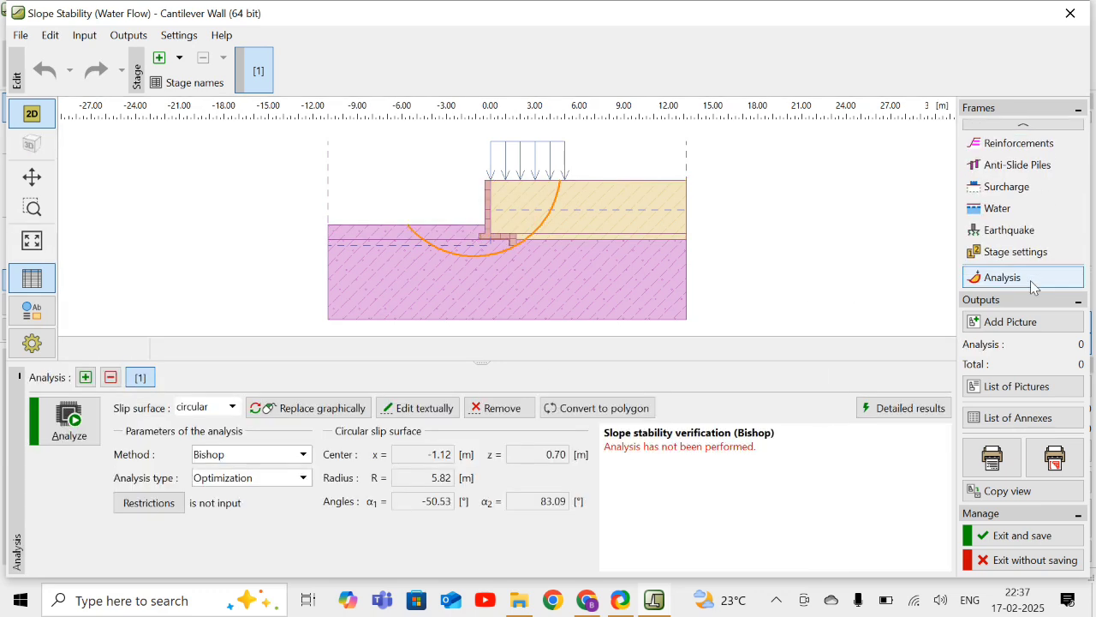
pyautogui.click(63, 425)
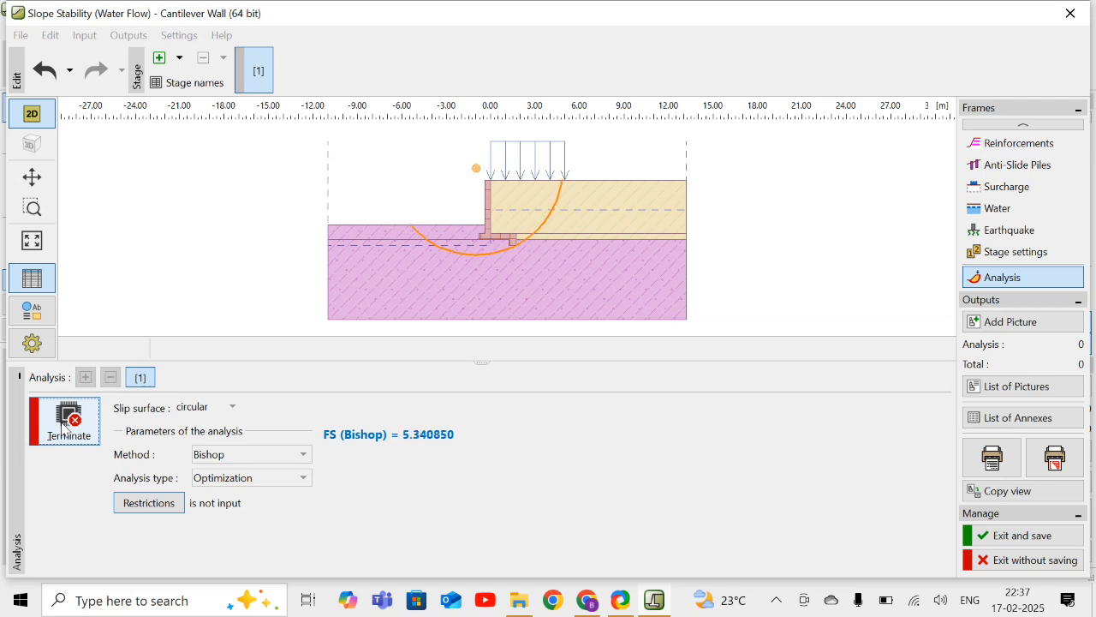
pyautogui.click(67, 420)
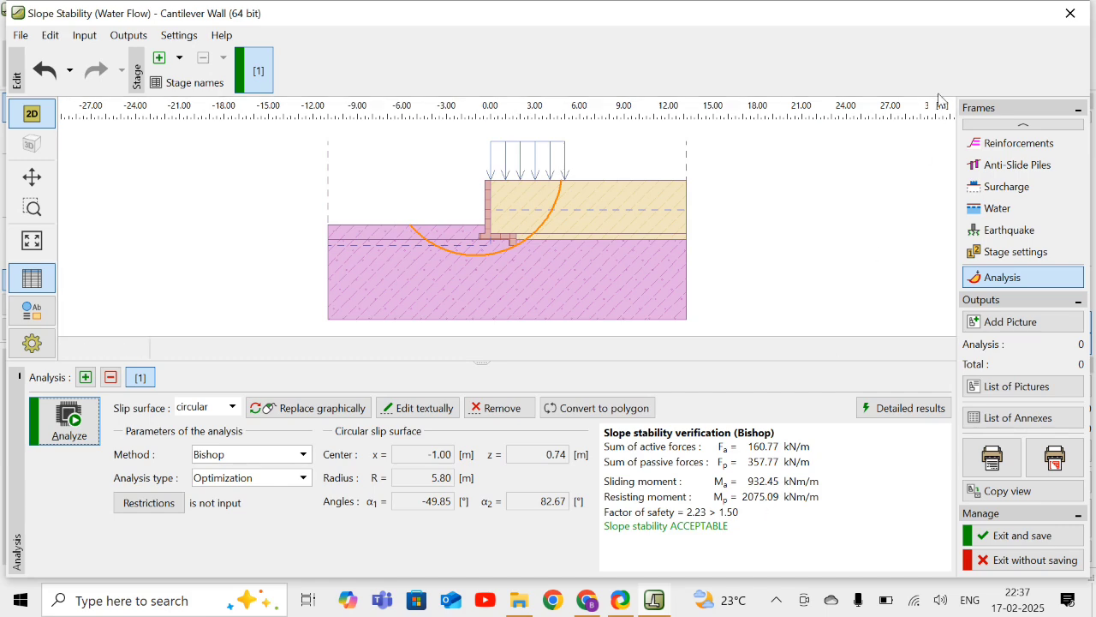
pyautogui.click(1070, 13)
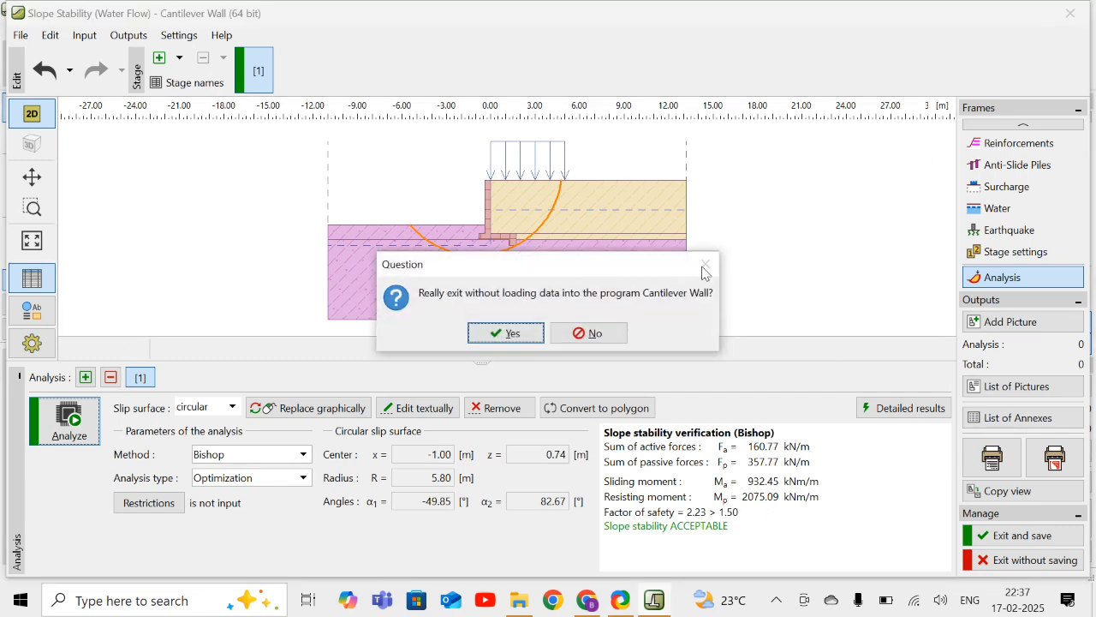
pyautogui.click(492, 334)
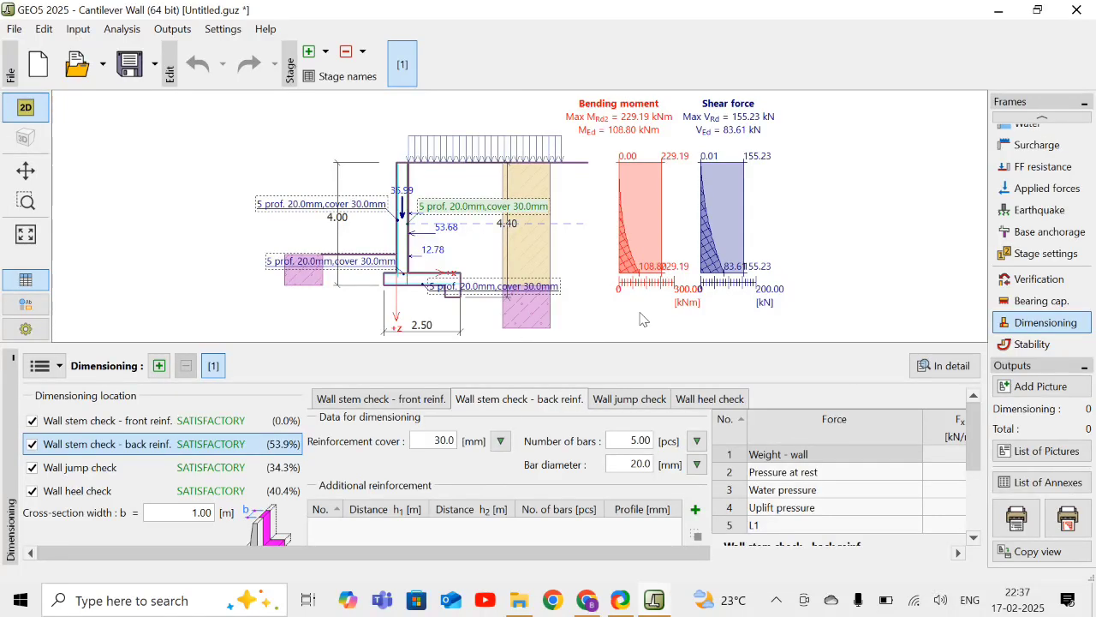